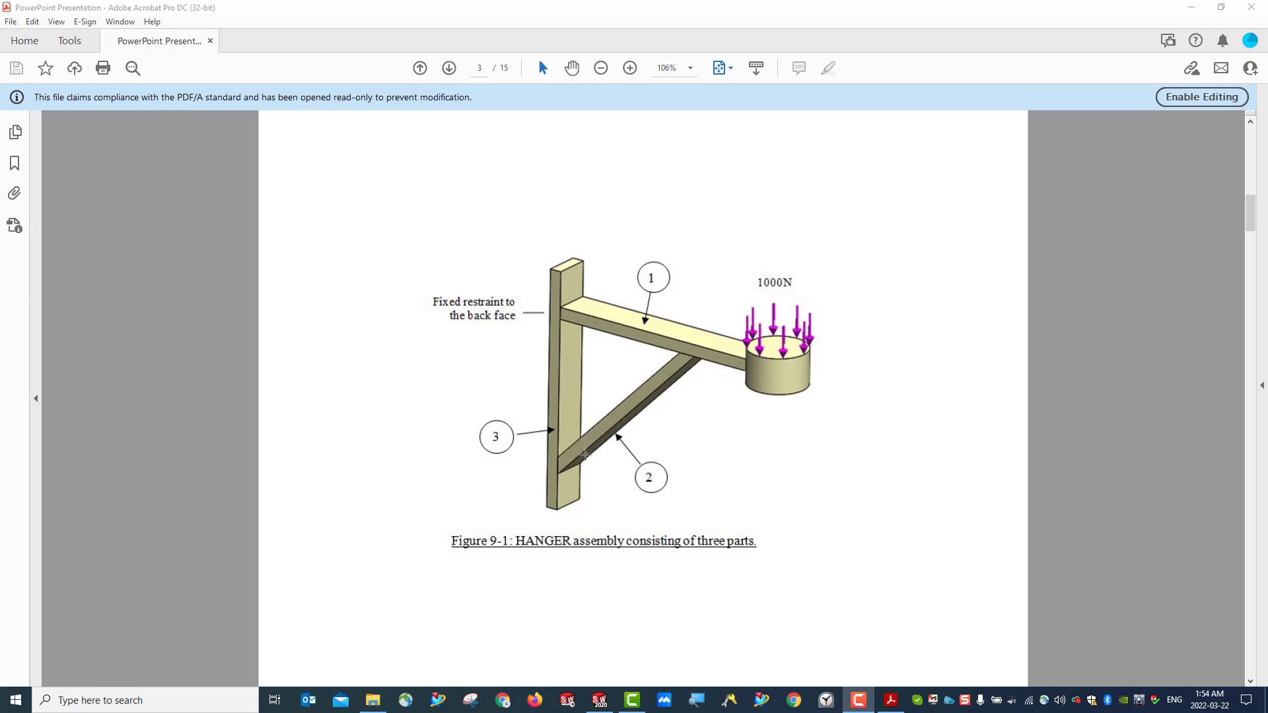
# Switch from the PDF to SOLIDWORKS and open the HANGER.SLDASM assembly from the Chapter_09 folder
pyautogui.scroll(-5, 766, 436)
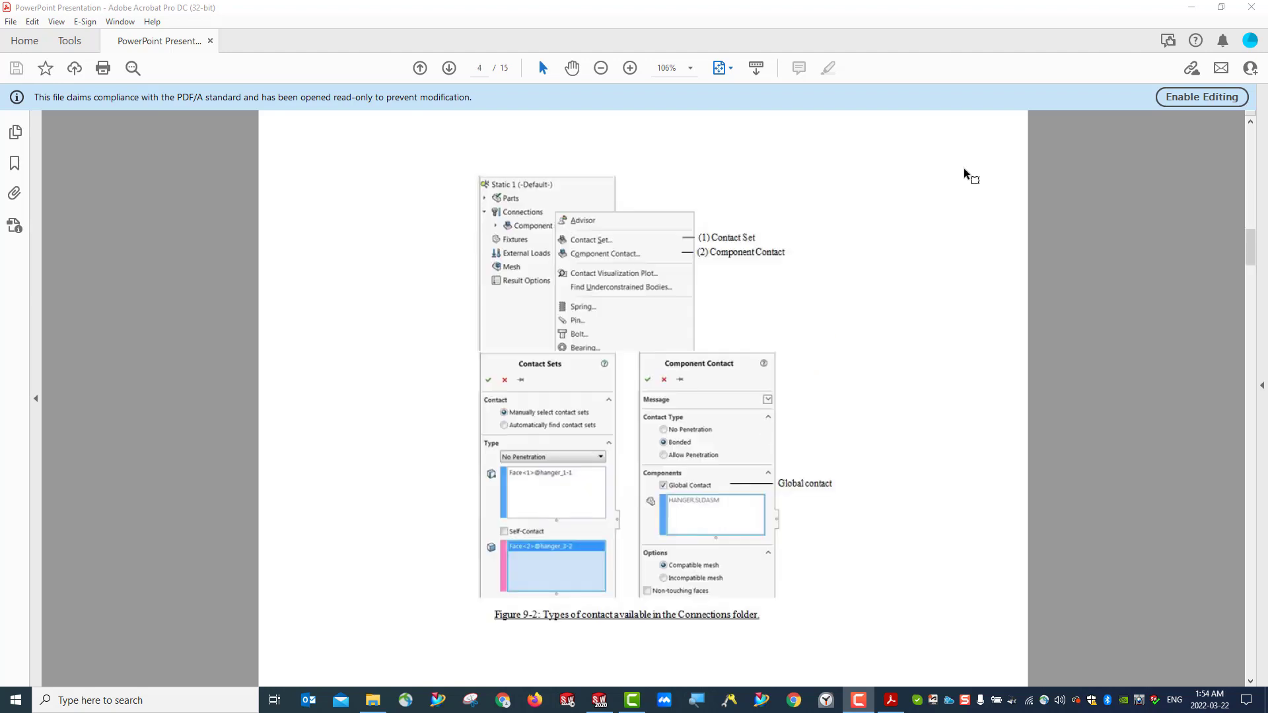
pyautogui.hotkey('alt', 'Tab')
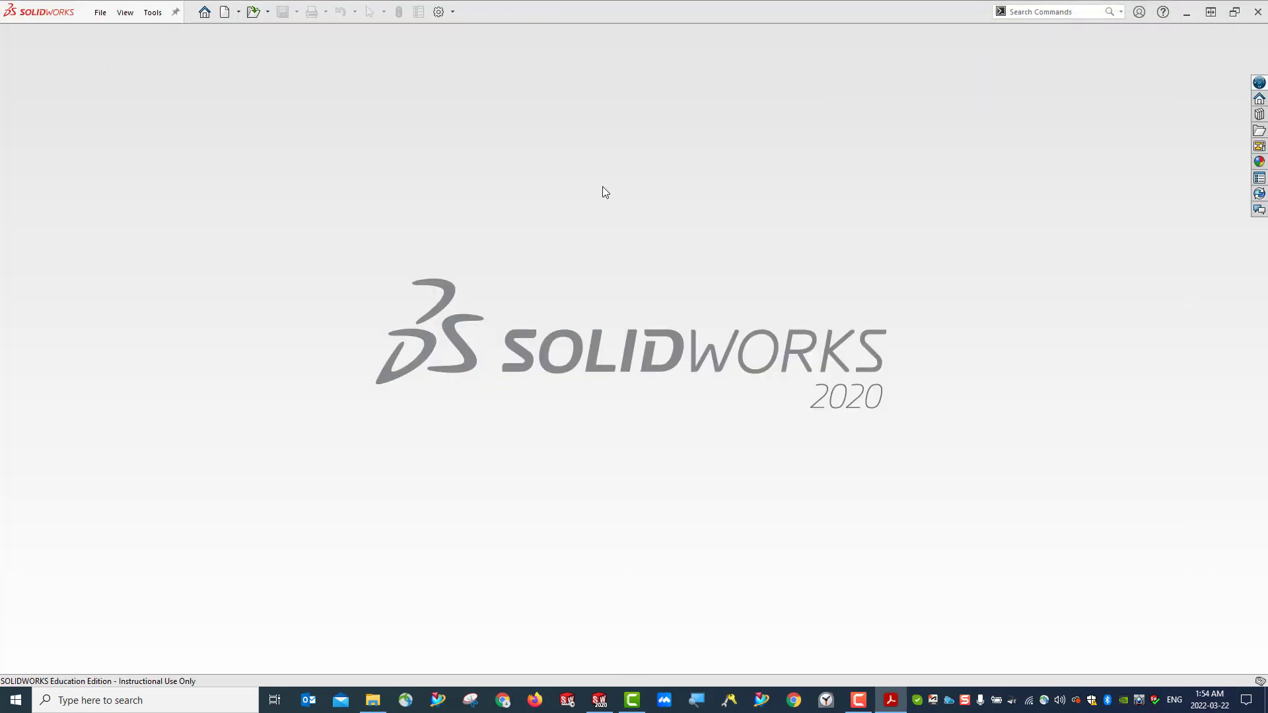
pyautogui.click(253, 11)
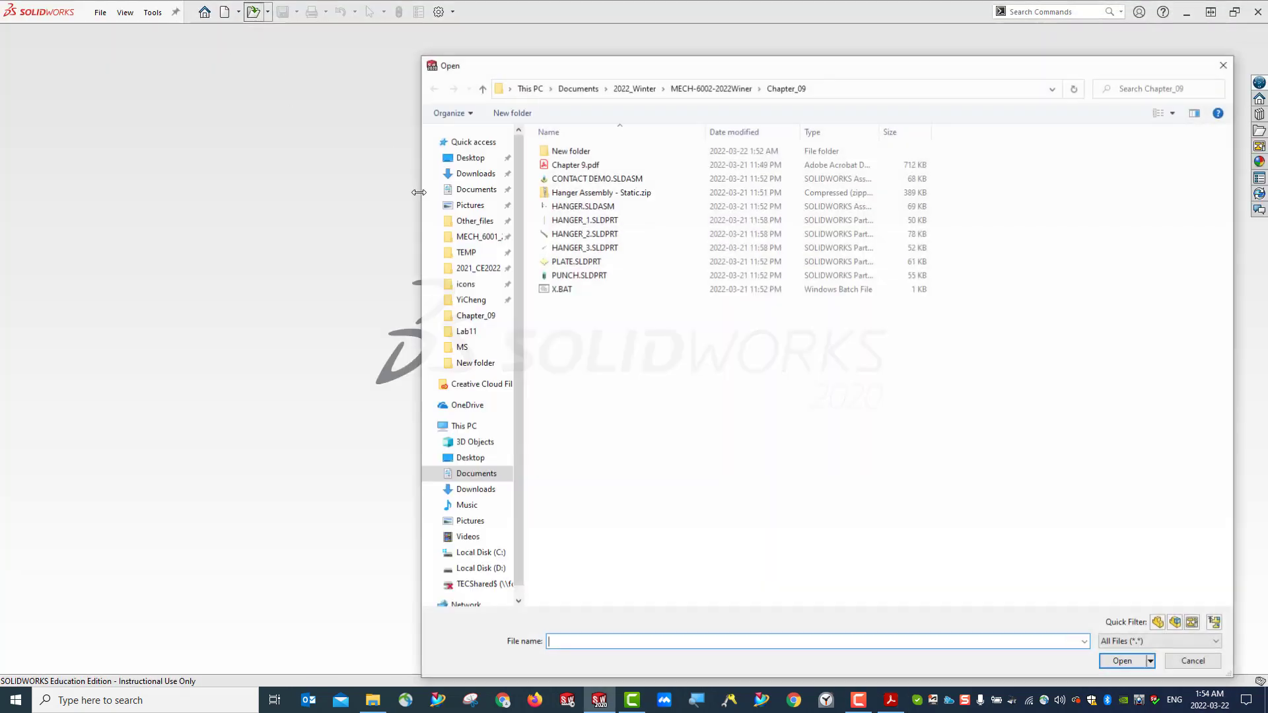
pyautogui.click(599, 208)
pyautogui.click(1121, 662)
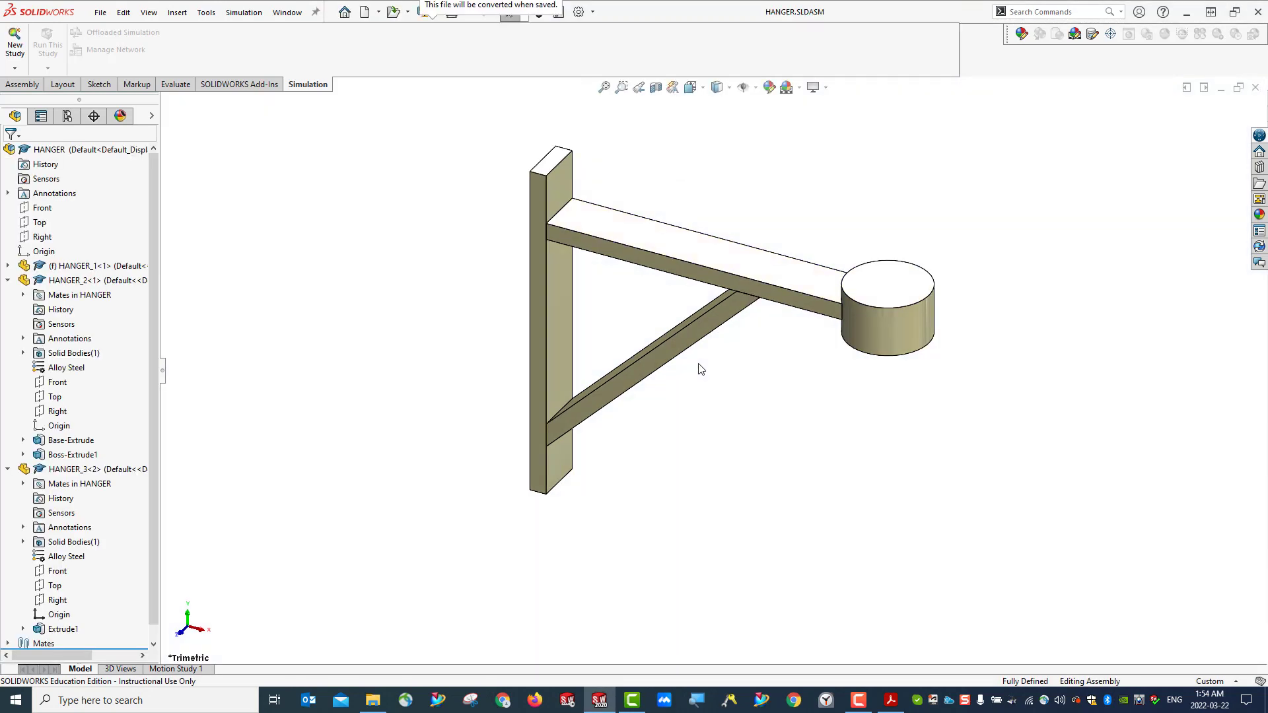
# Collapse the HANGER_2 and HANGER_3 components and expand the Mates folder to review the assembly's structure
pyautogui.click(7, 280)
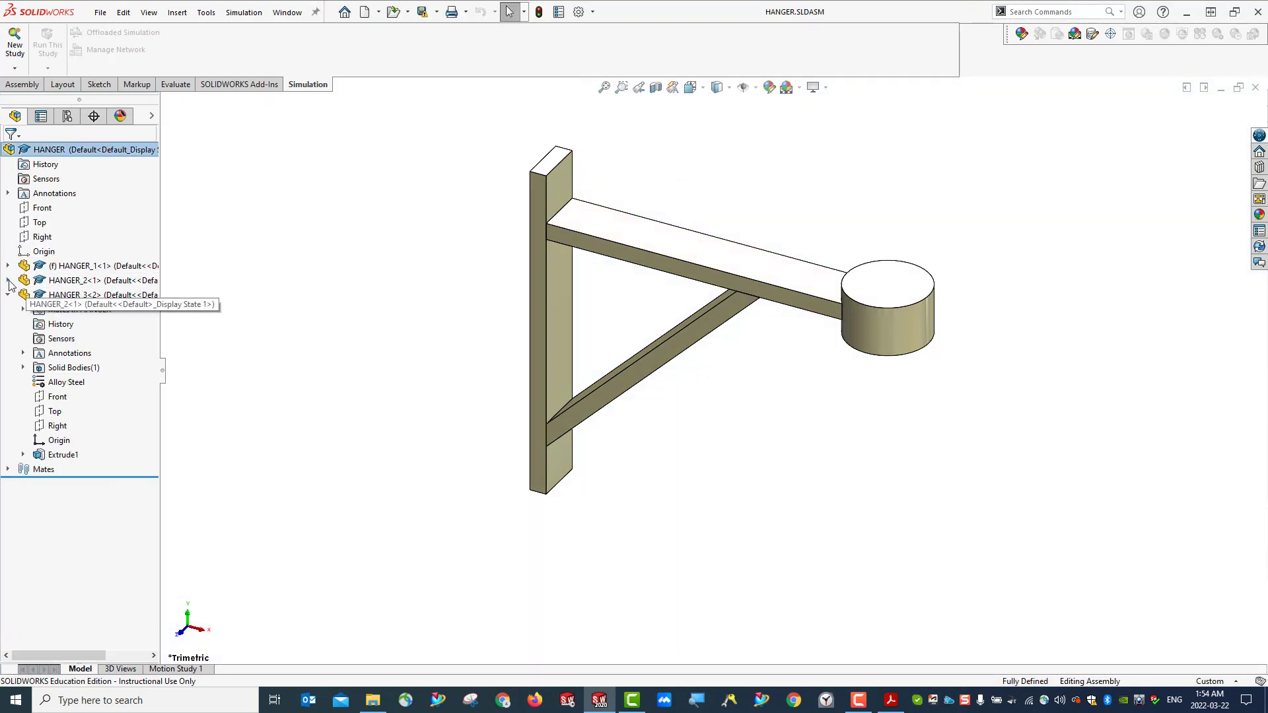
pyautogui.click(7, 469)
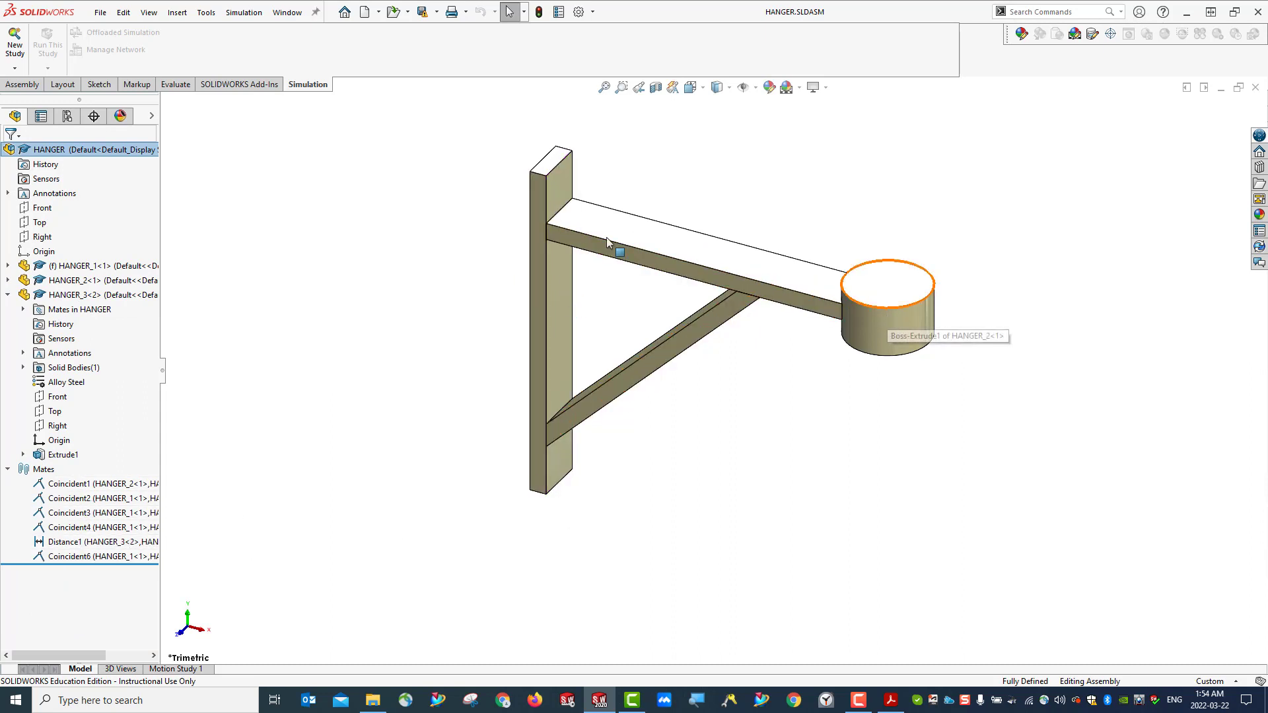
pyautogui.click(7, 295)
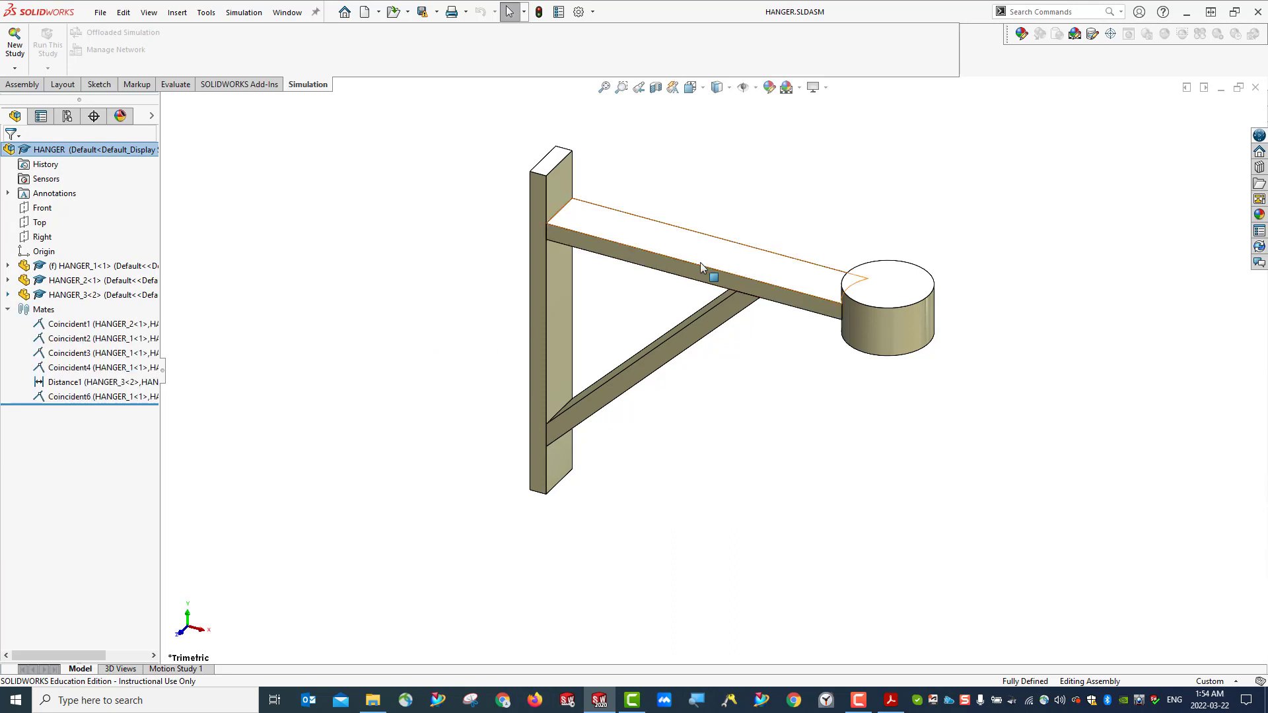
pyautogui.rightClick(545, 245)
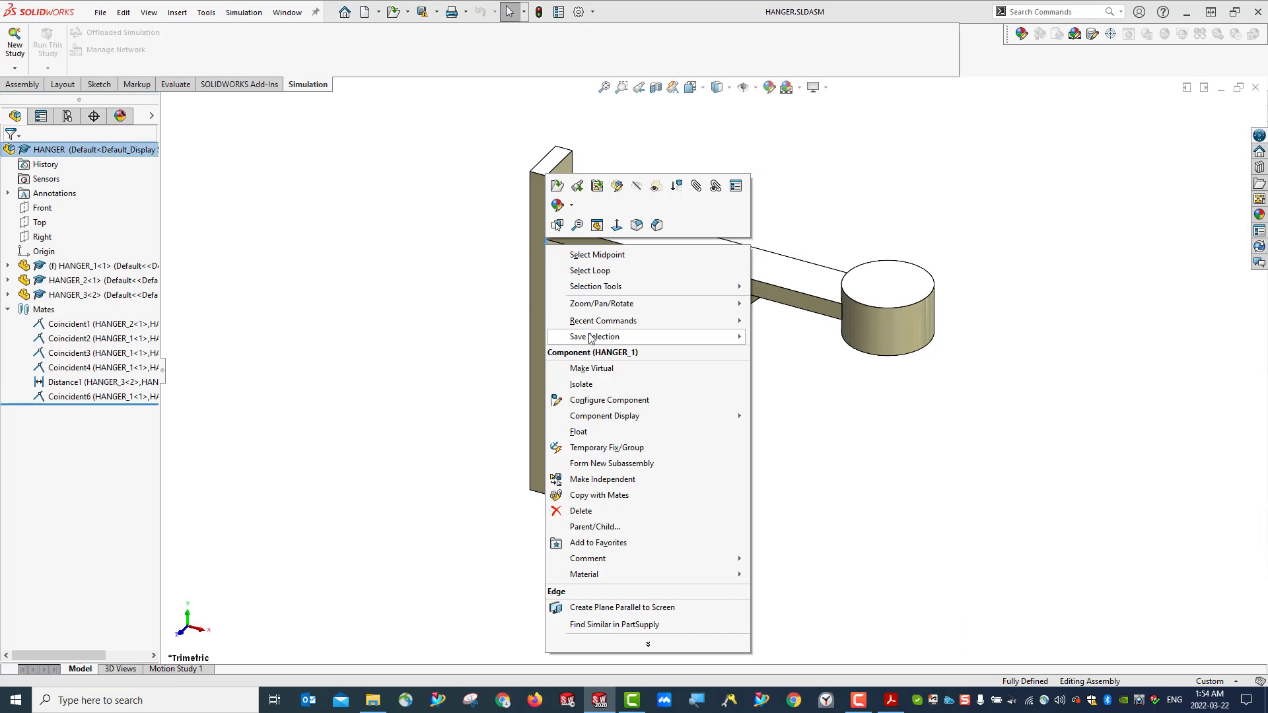
pyautogui.moveTo(590, 339)
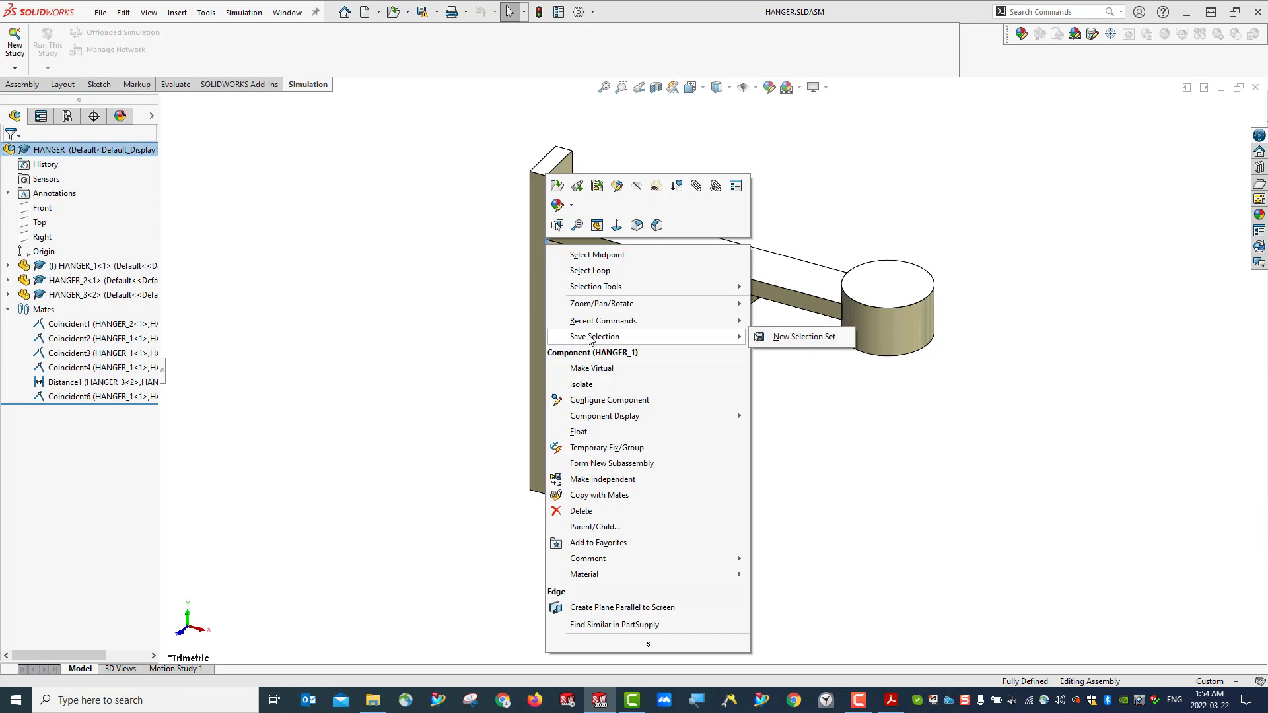
pyautogui.click(585, 432)
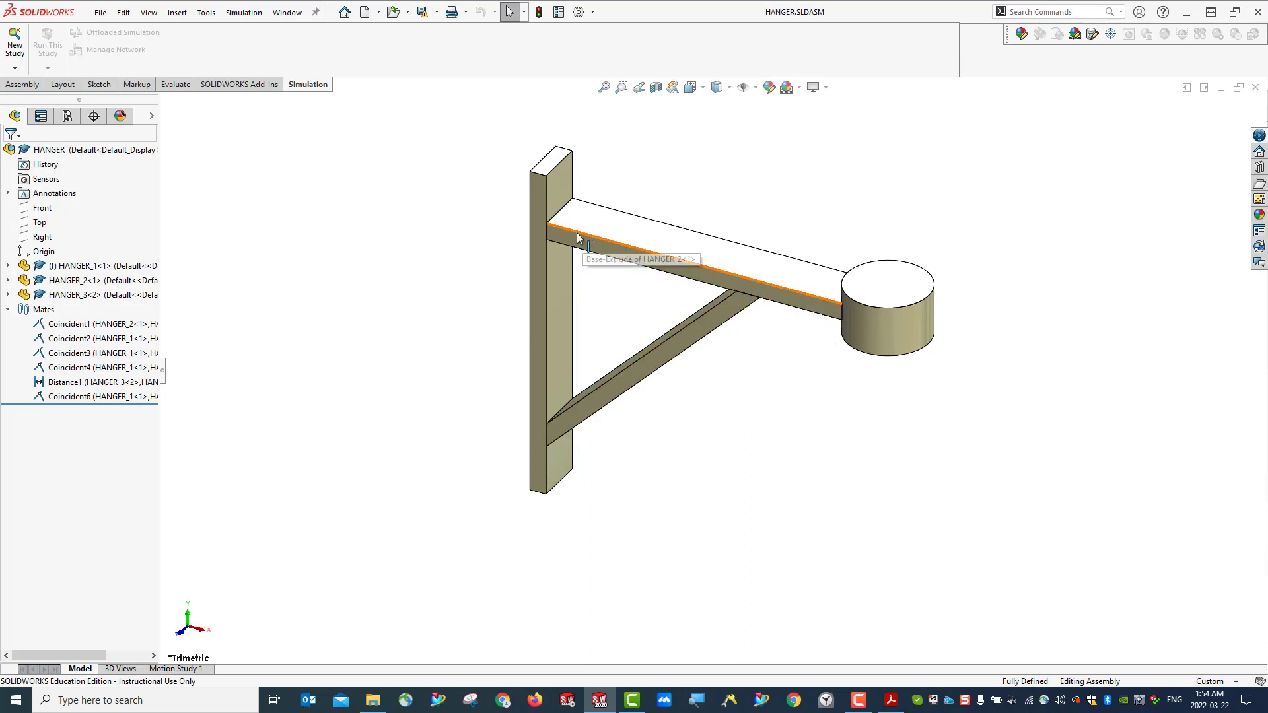
pyautogui.click(817, 295)
pyautogui.click(759, 280)
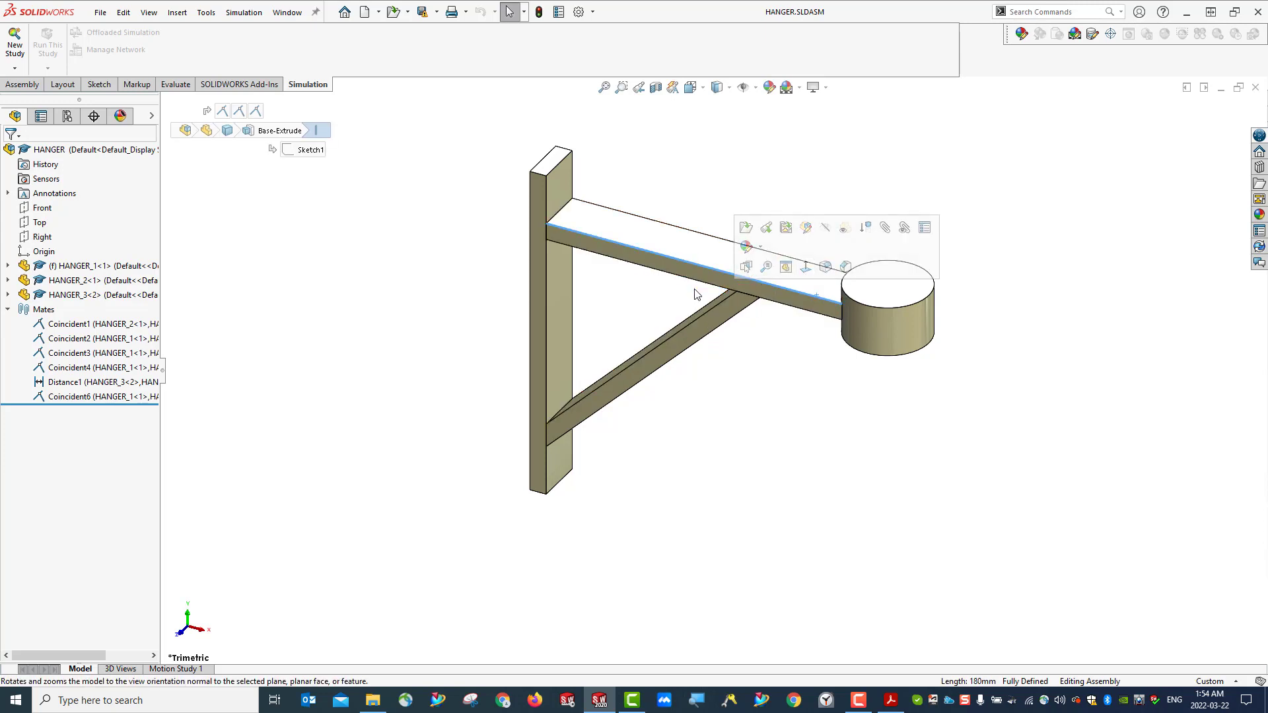
pyautogui.click(834, 392)
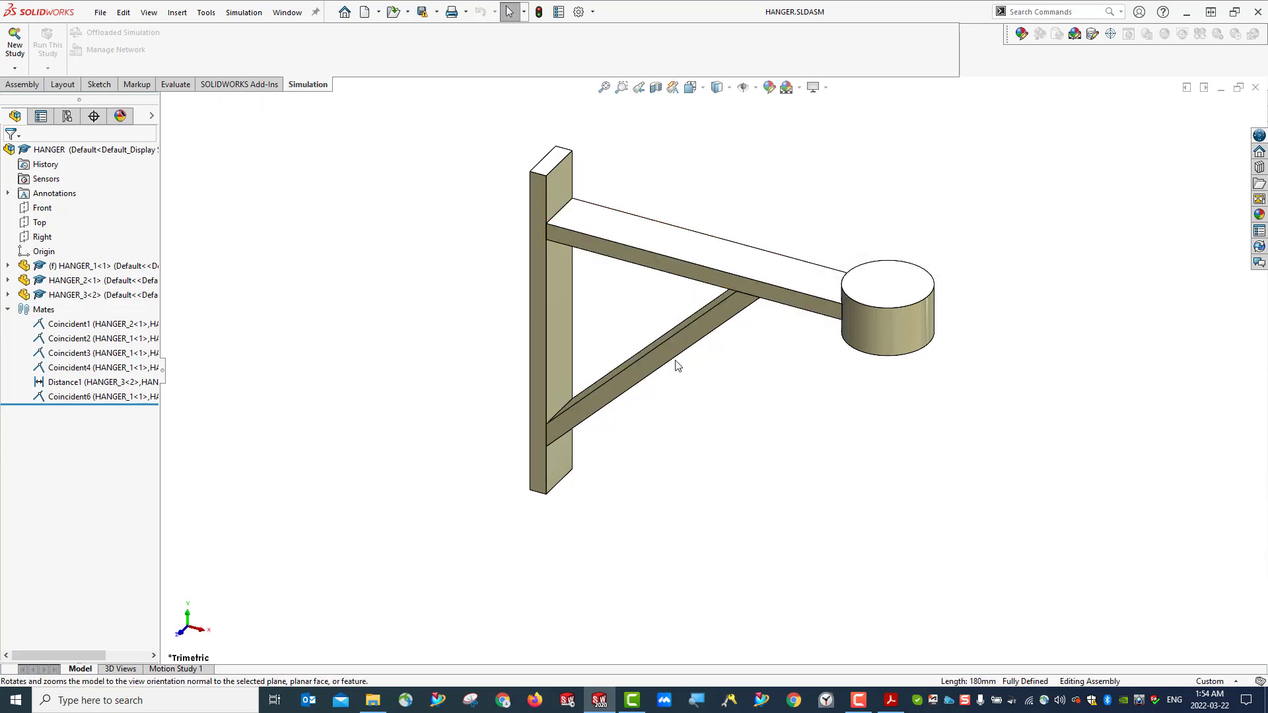
# Create a new Static simulation study named Static 1 for the hanger assembly
pyautogui.click(13, 69)
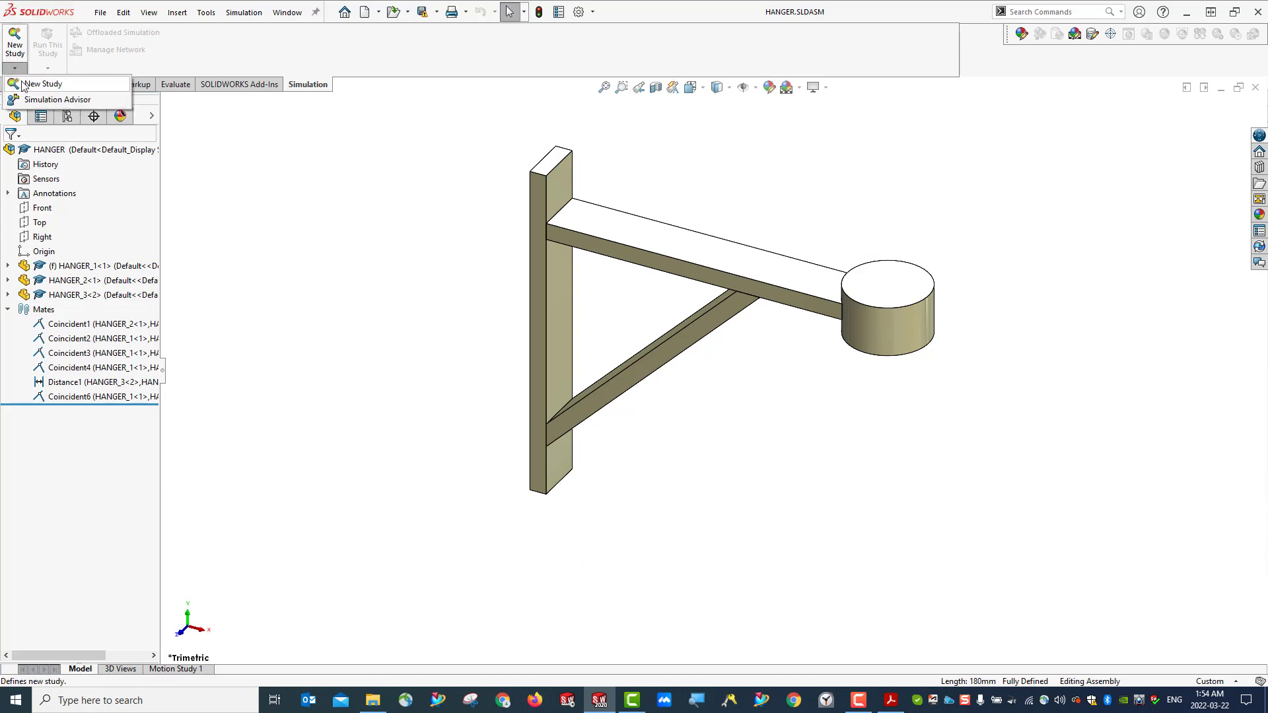
pyautogui.click(22, 85)
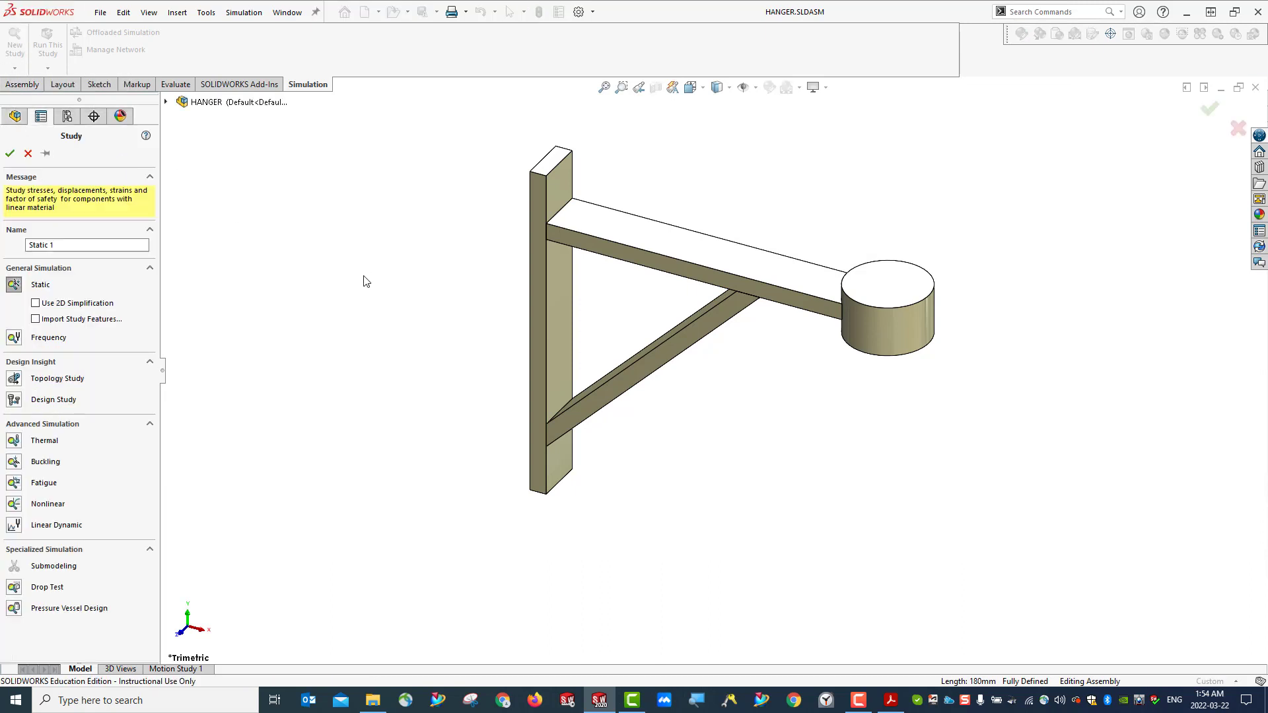
pyautogui.click(14, 285)
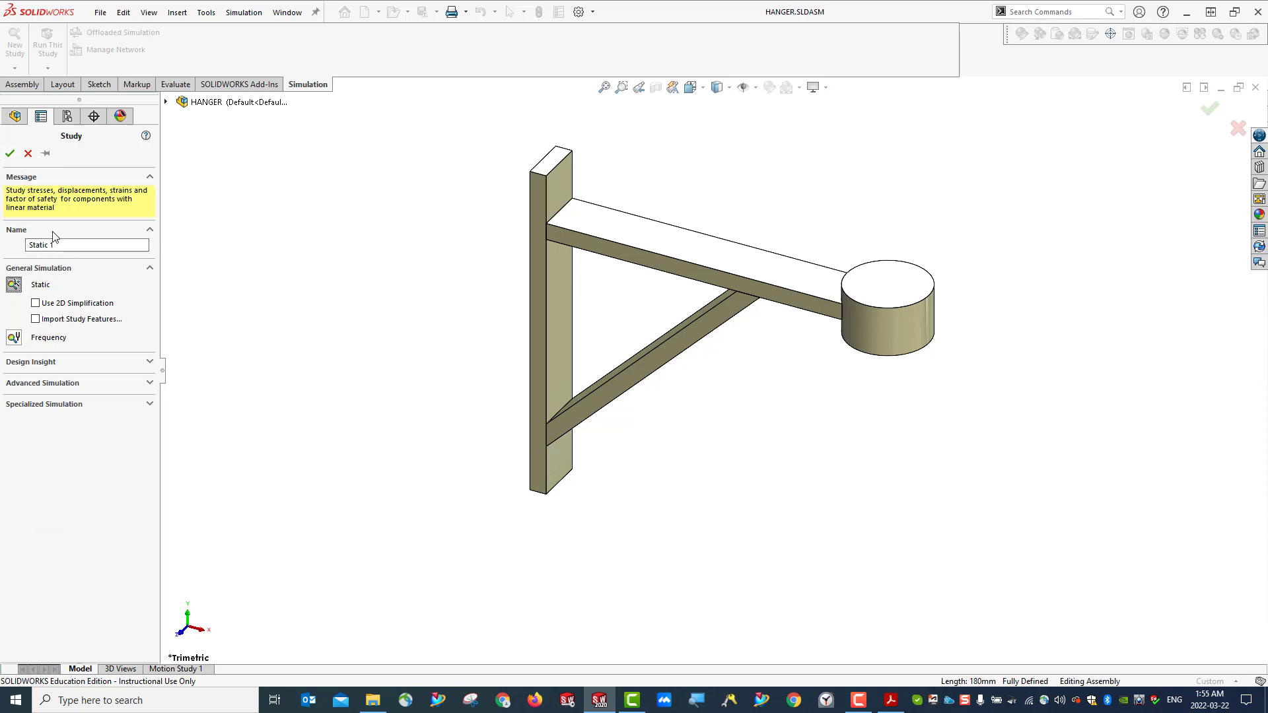
pyautogui.click(10, 154)
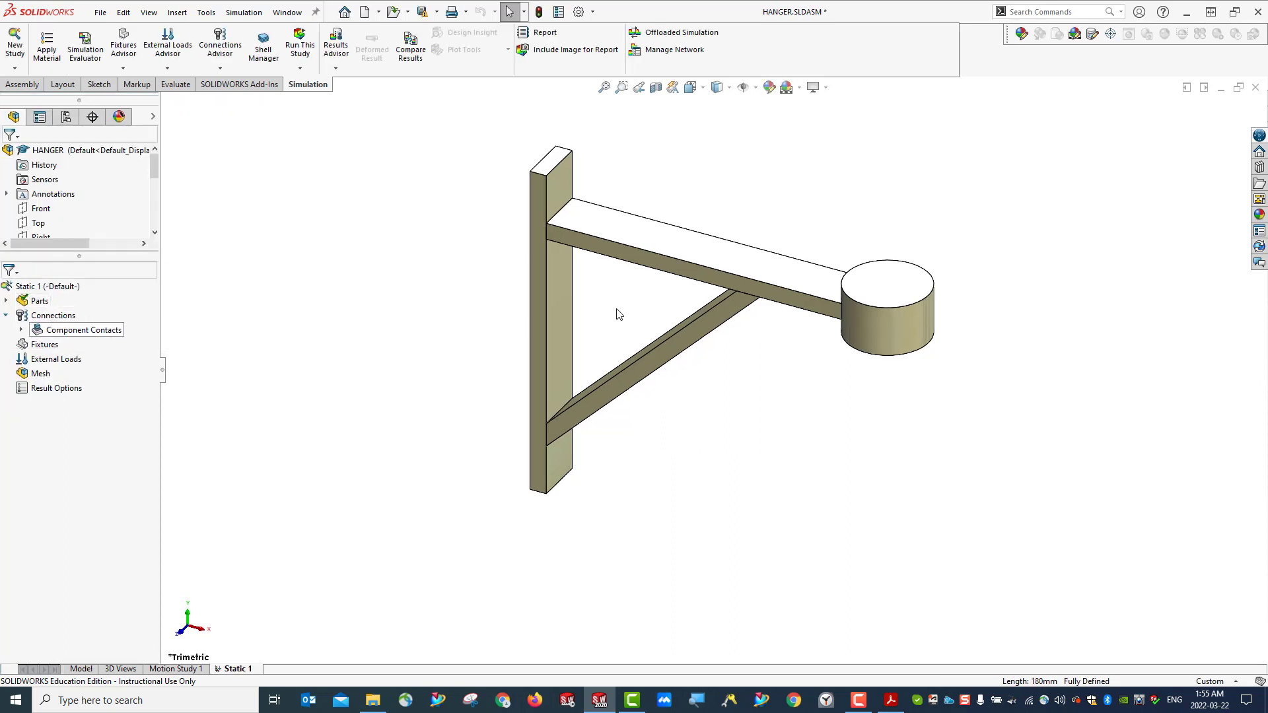
# Expand the study's three parts and the component contacts, widening the tree to examine each part's material and contact definition
pyautogui.click(6, 301)
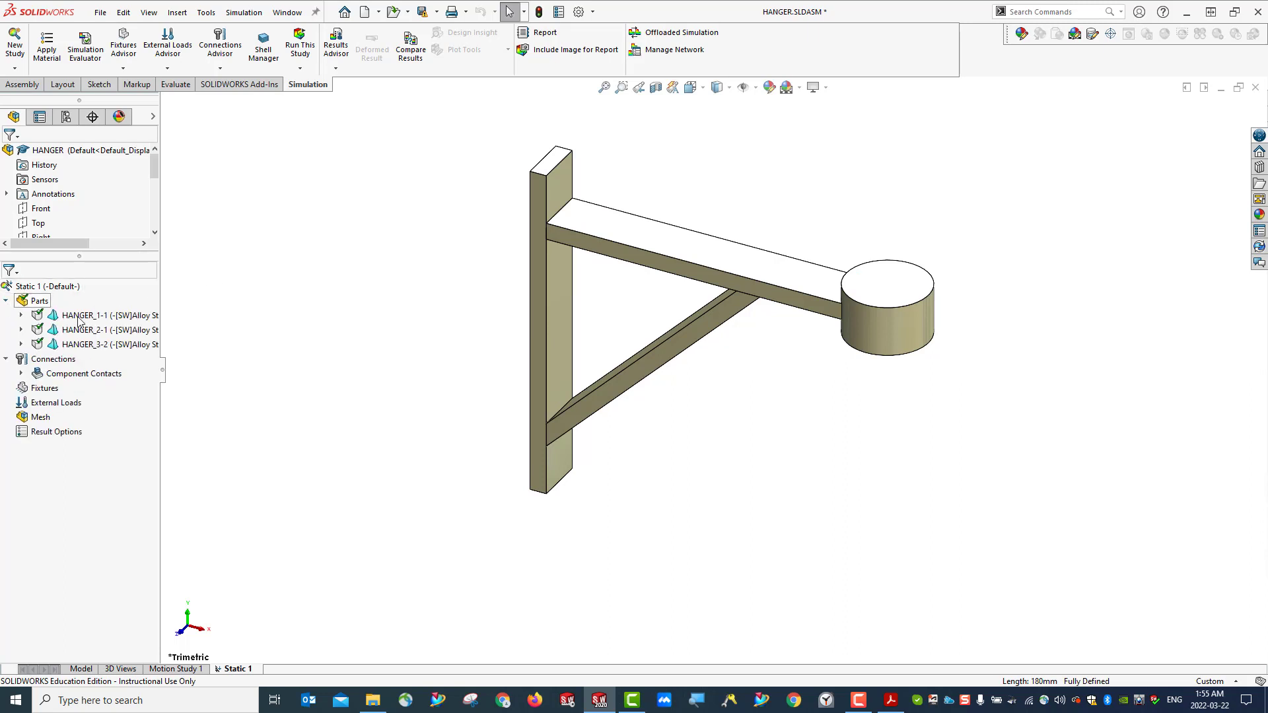
pyautogui.click(21, 315)
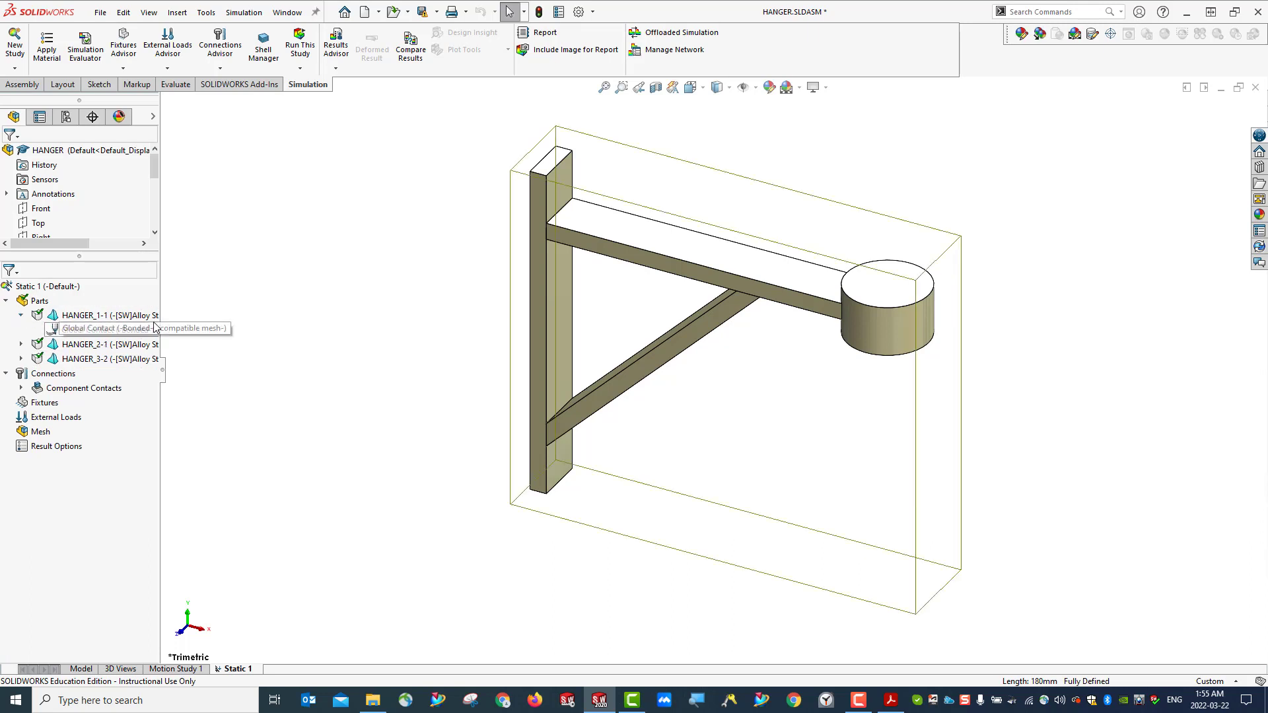
pyautogui.click(163, 367)
pyautogui.moveTo(202, 368); pyautogui.dragTo(258, 370)
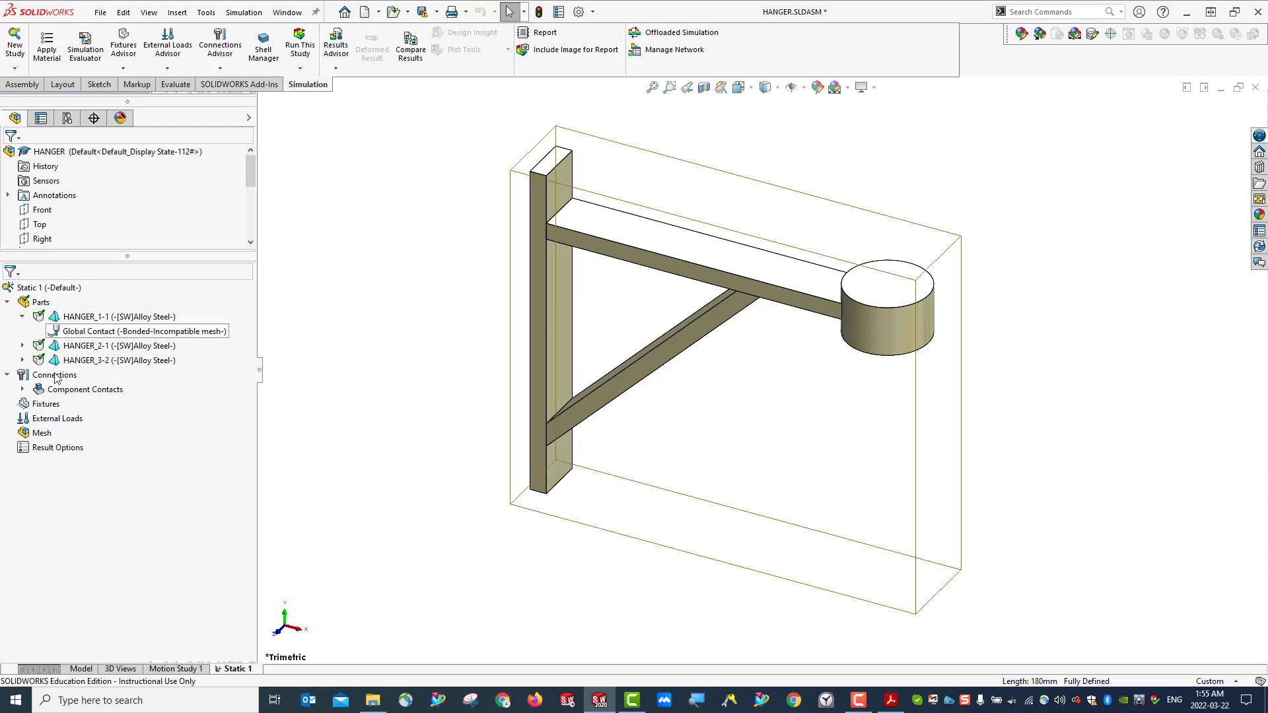
pyautogui.click(22, 389)
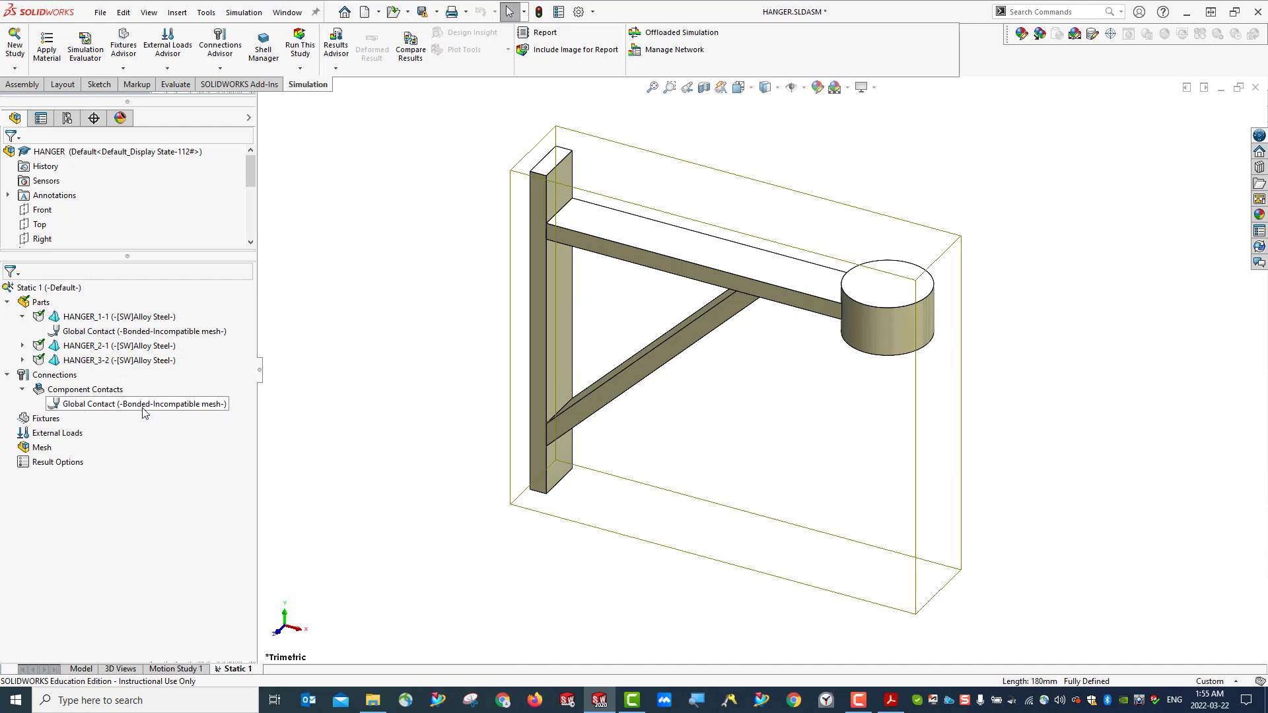
pyautogui.click(23, 345)
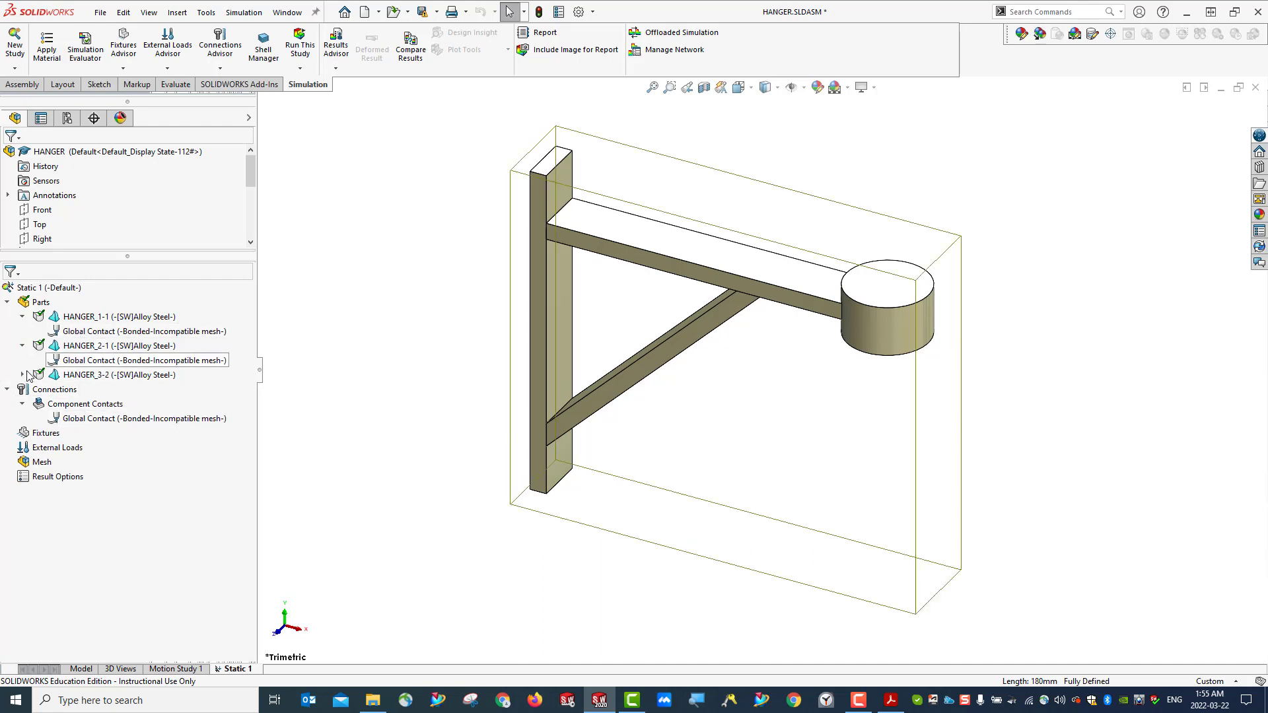
pyautogui.click(22, 375)
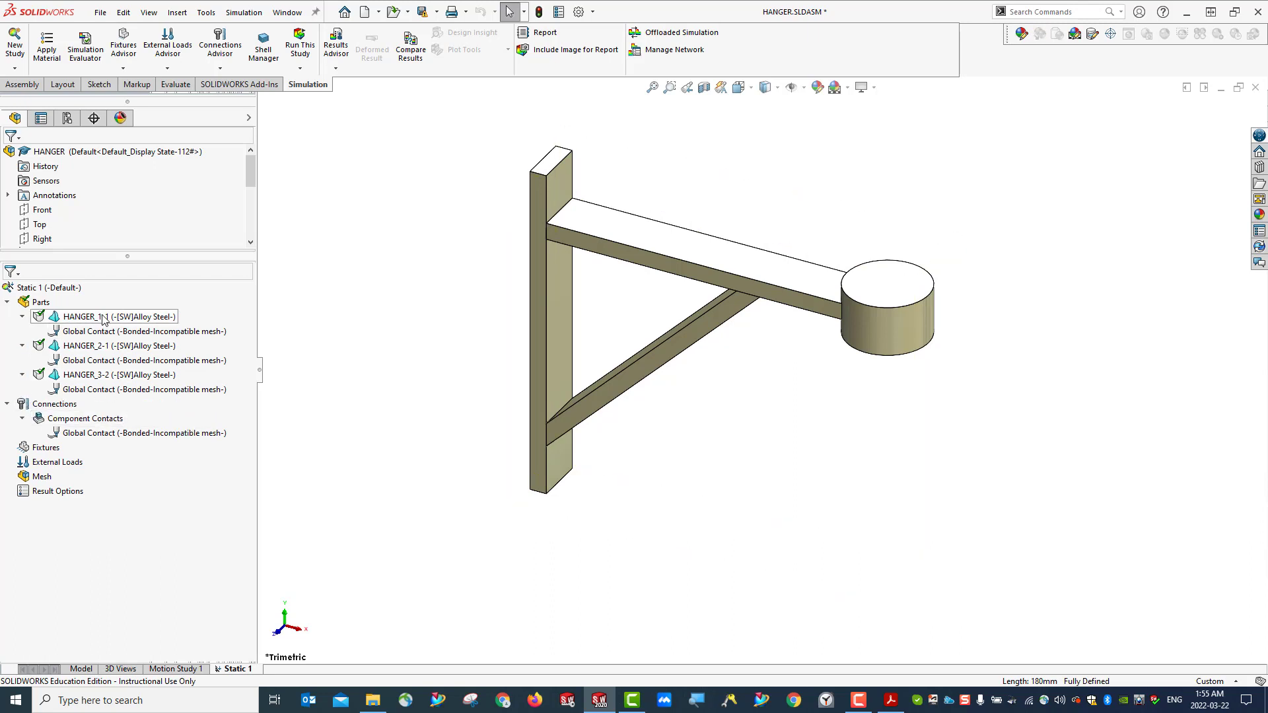
# Edit the bonded global contact under the study's connections to use a compatible mesh
pyautogui.click(7, 404)
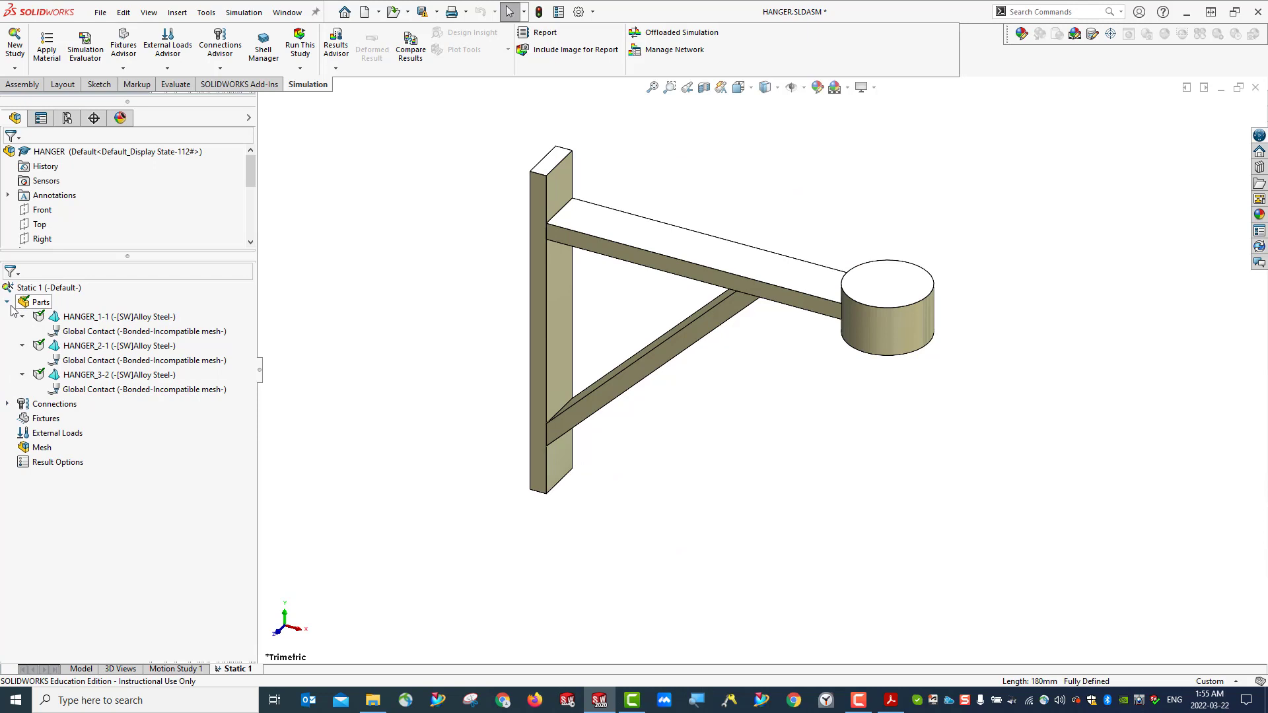
pyautogui.click(7, 302)
pyautogui.click(8, 317)
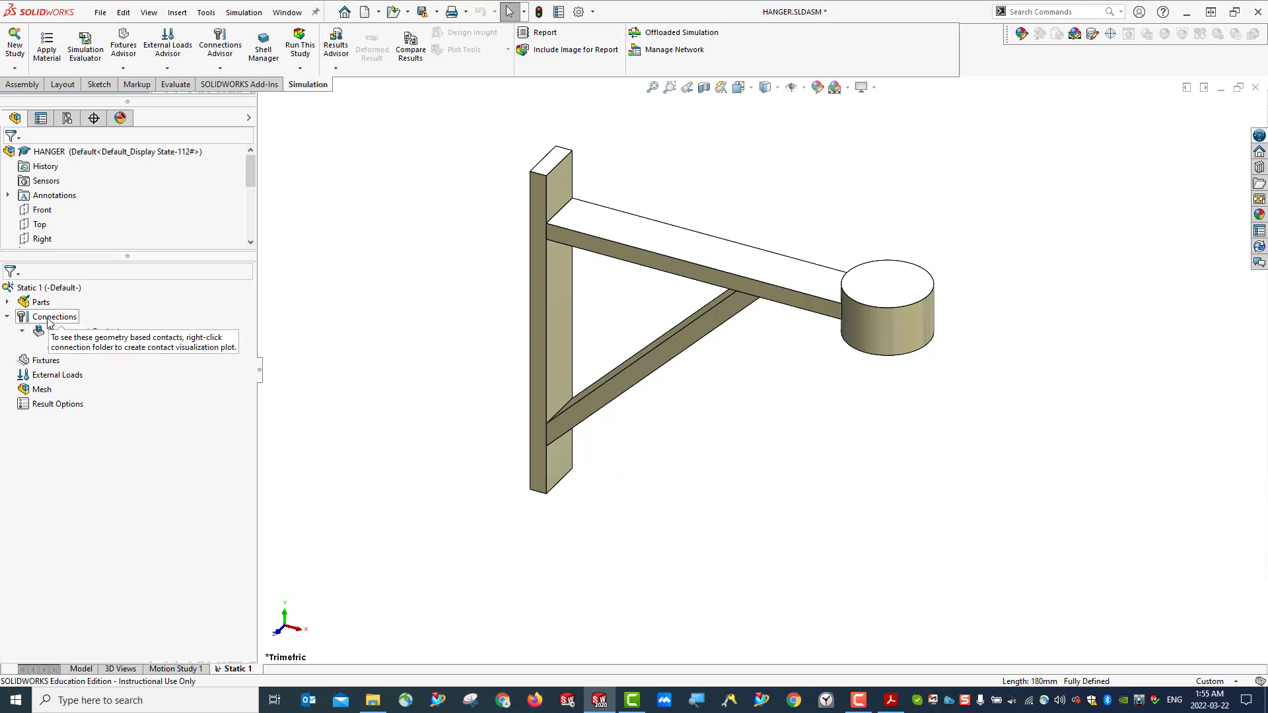
pyautogui.rightClick(85, 349)
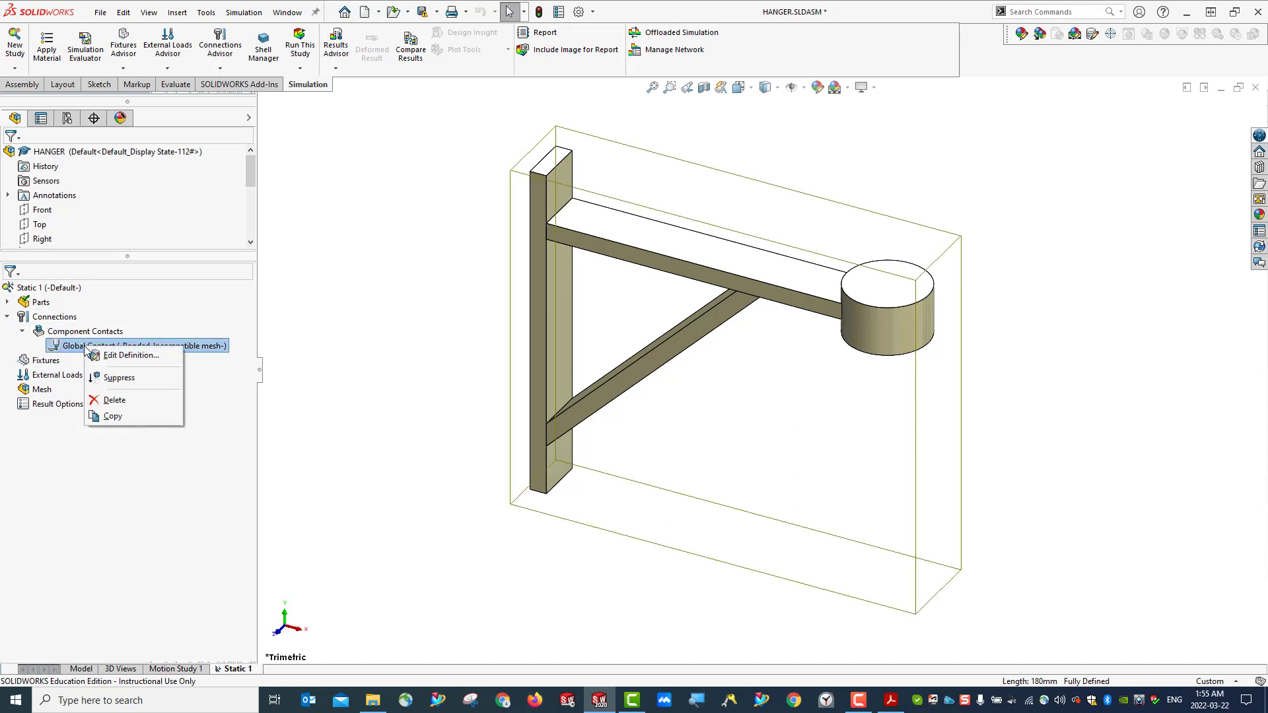
pyautogui.click(121, 356)
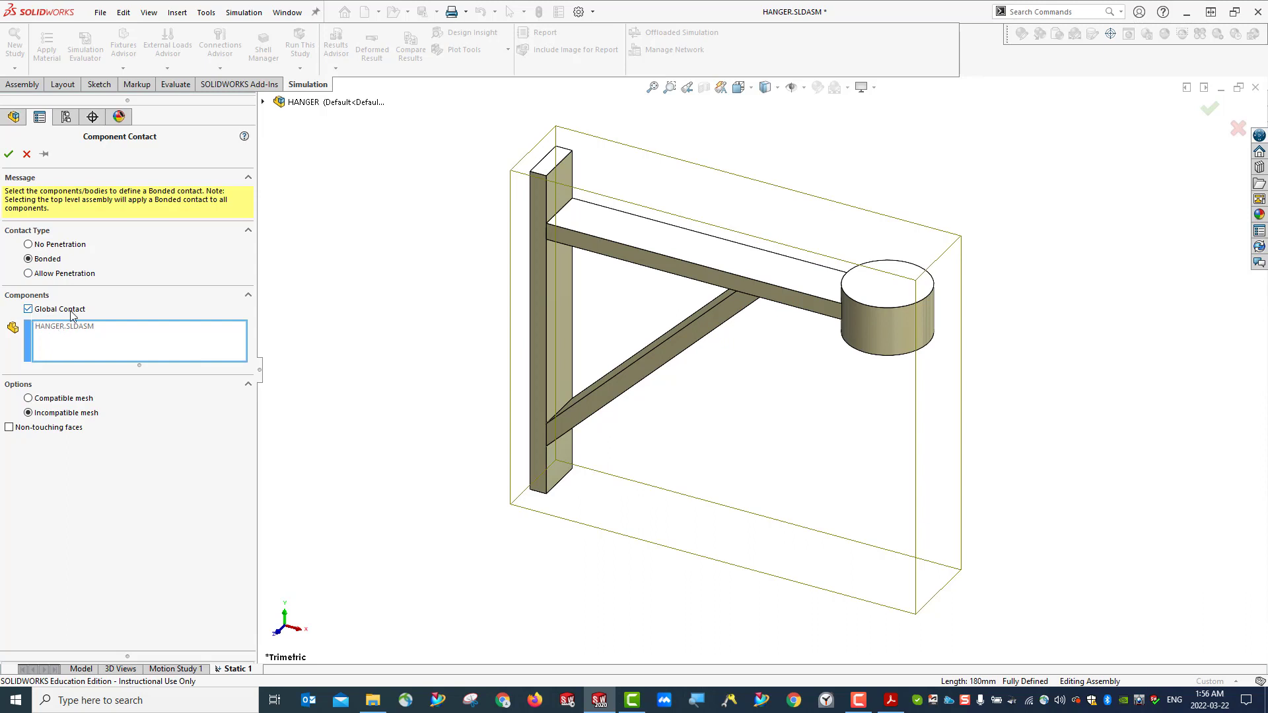
pyautogui.click(27, 399)
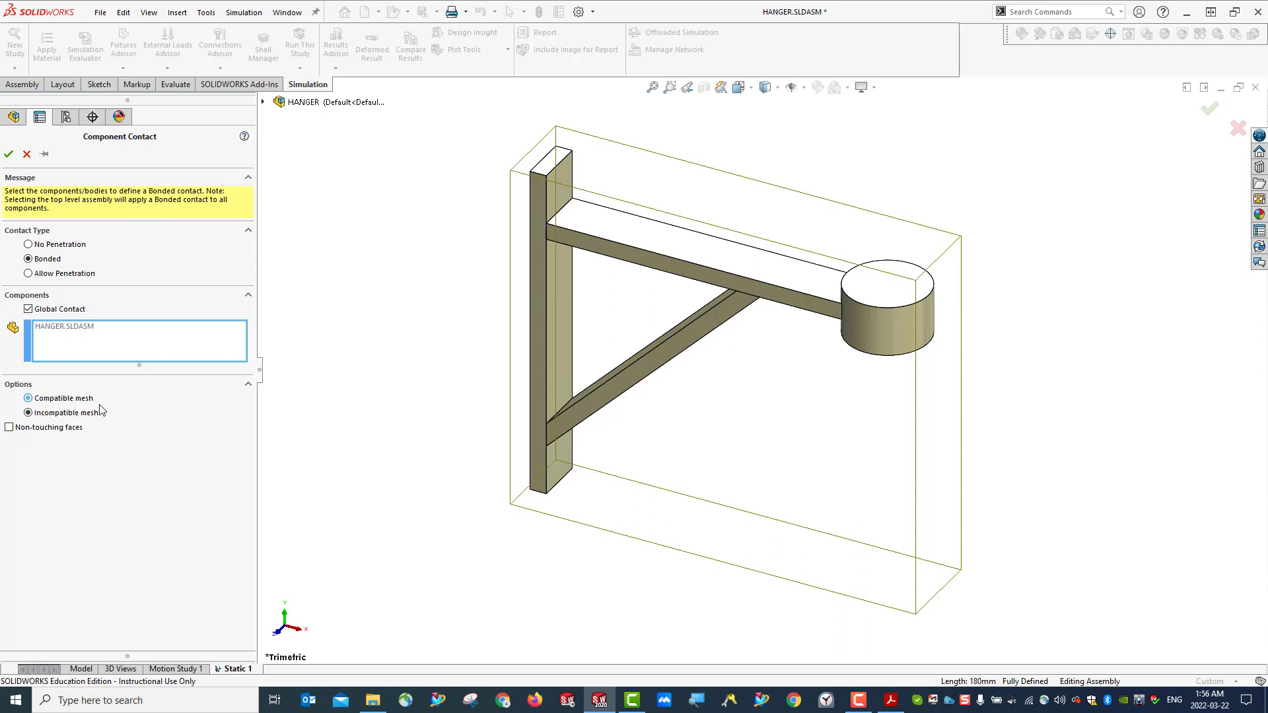
pyautogui.click(8, 153)
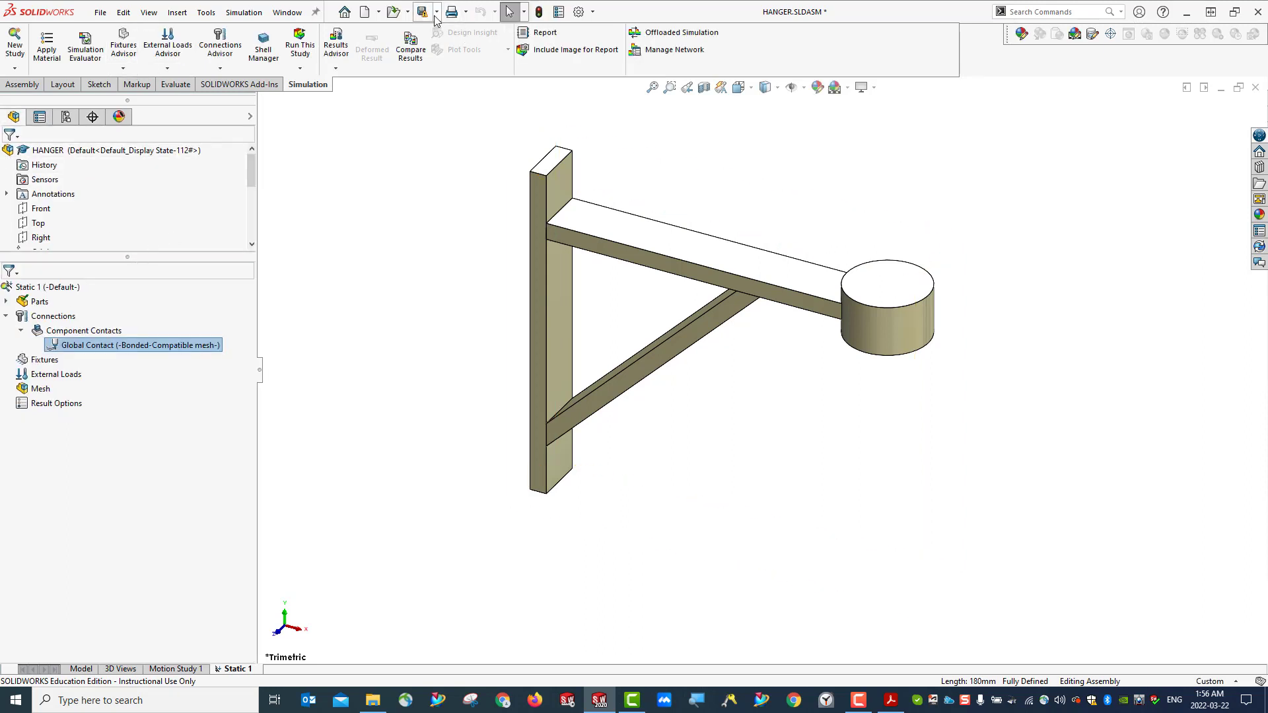
# Save the assembly under the new name HANGER_LSX, accepting the conversion to the current file version
pyautogui.click(437, 12)
pyautogui.click(448, 44)
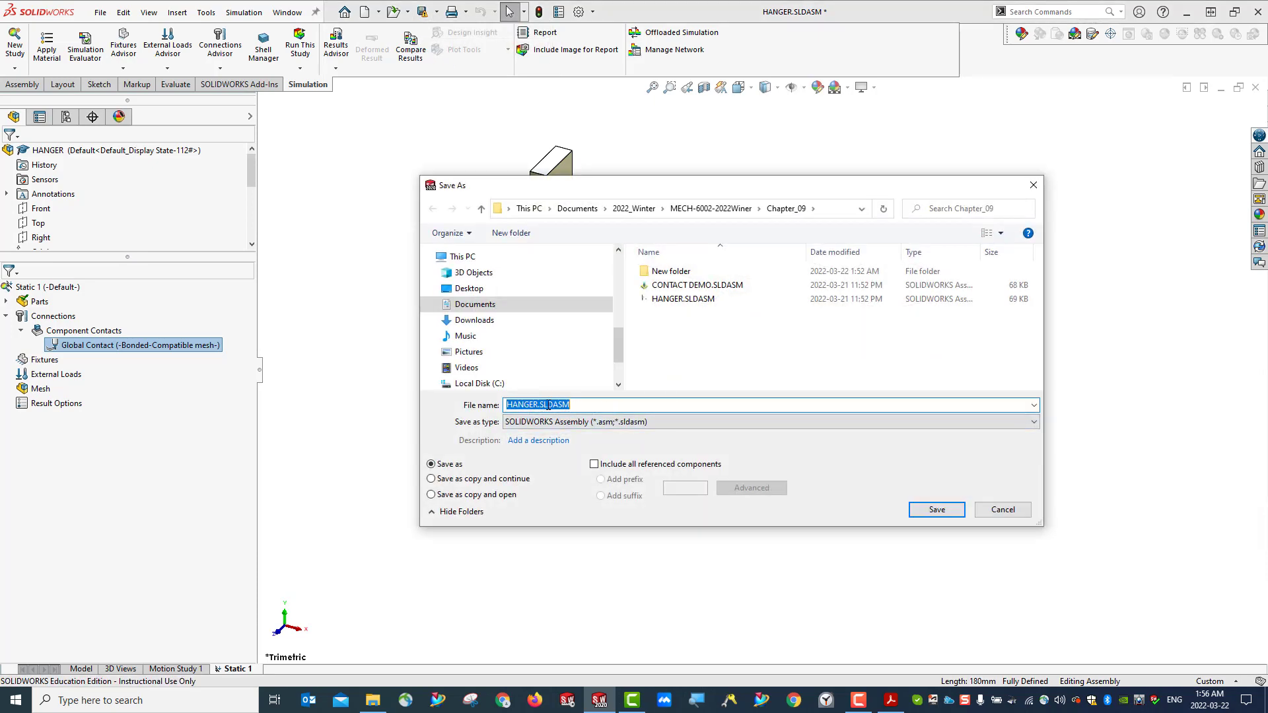
pyautogui.click(539, 406)
pyautogui.write('_LSX')
pyautogui.click(936, 510)
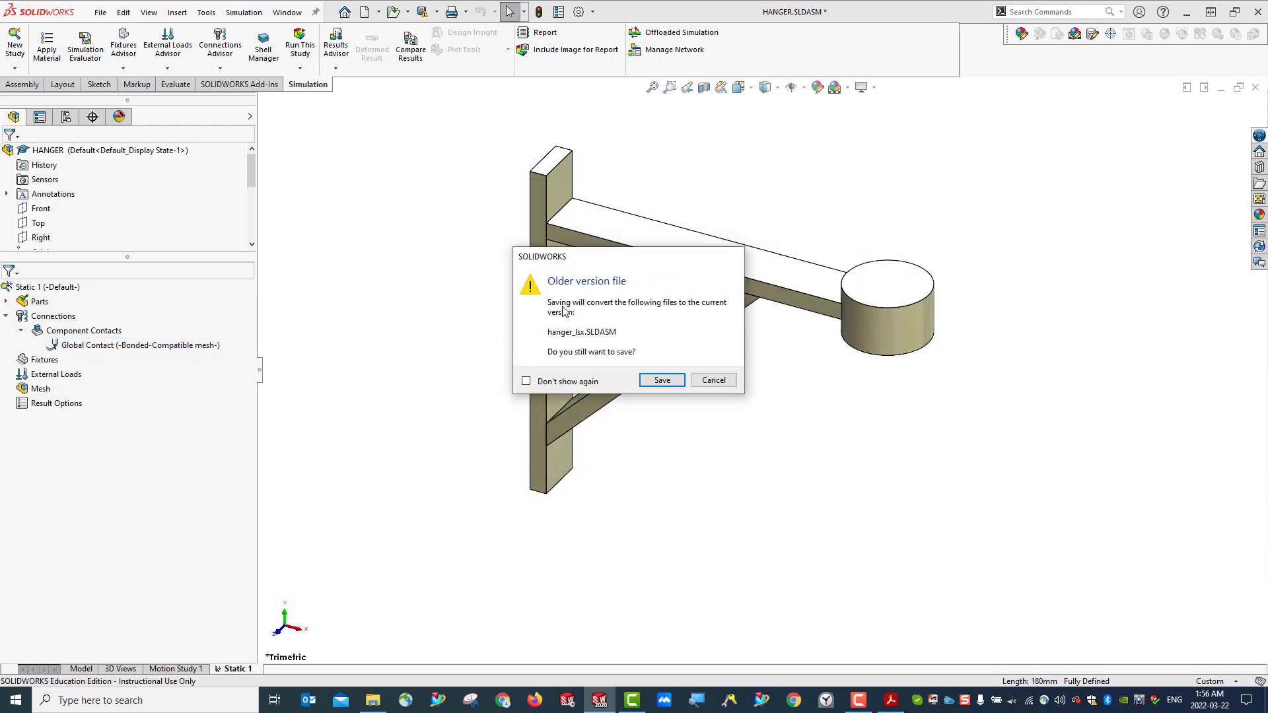
pyautogui.click(662, 382)
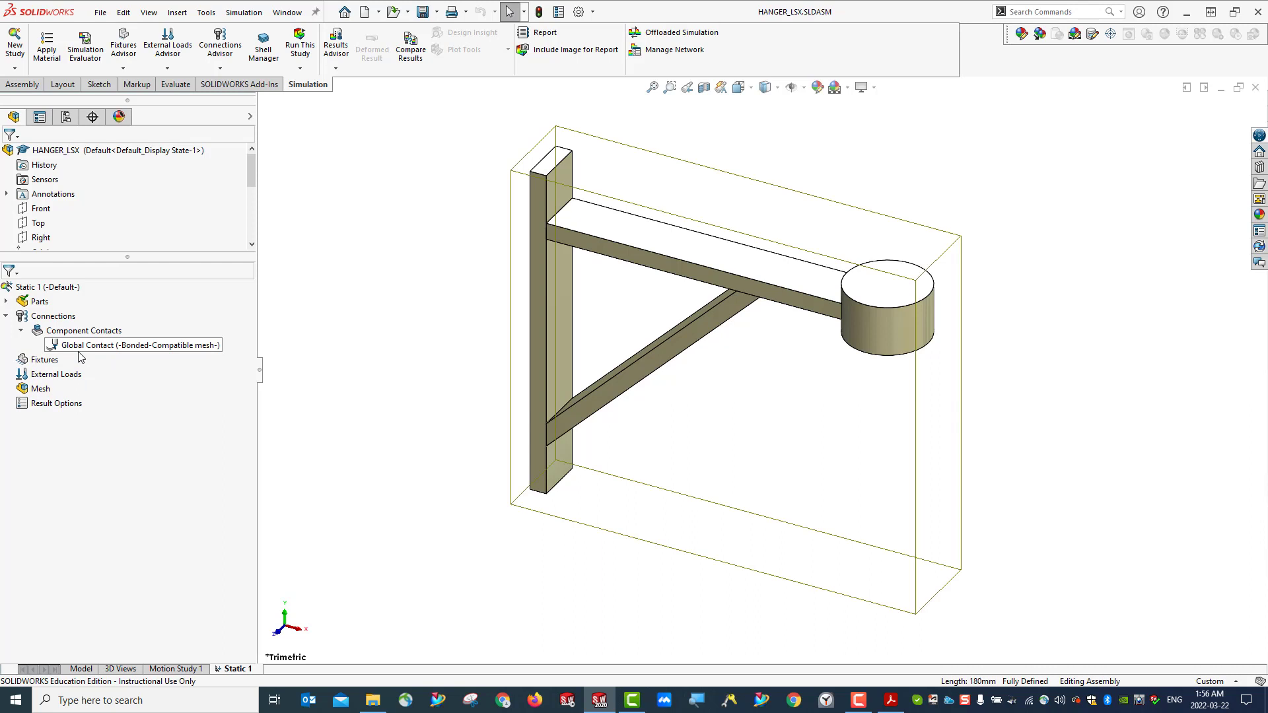
# Apply a Fixed Geometry fixture to the back face of the vertical HANGER_1 plate and highlight it for checking
pyautogui.rightClick(38, 361)
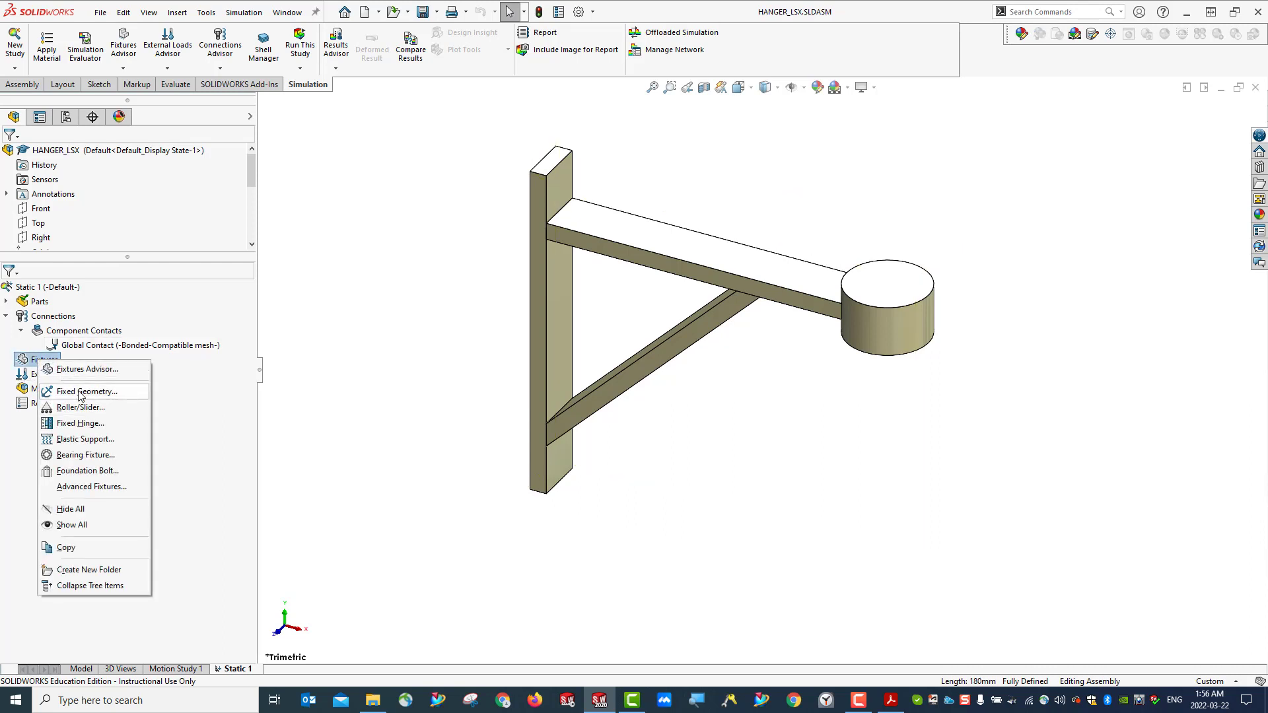
pyautogui.click(81, 391)
pyautogui.moveTo(433, 526); pyautogui.dragTo(645, 367, button='middle')
pyautogui.click(628, 352)
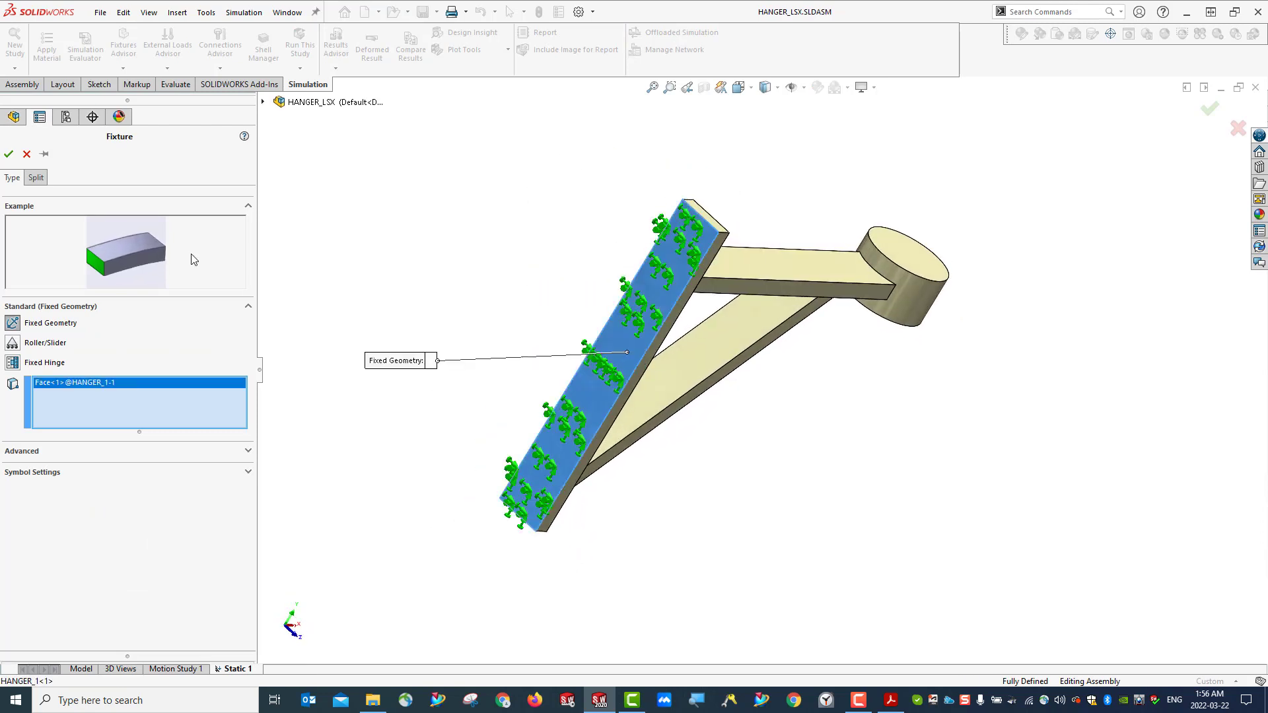
pyautogui.click(8, 154)
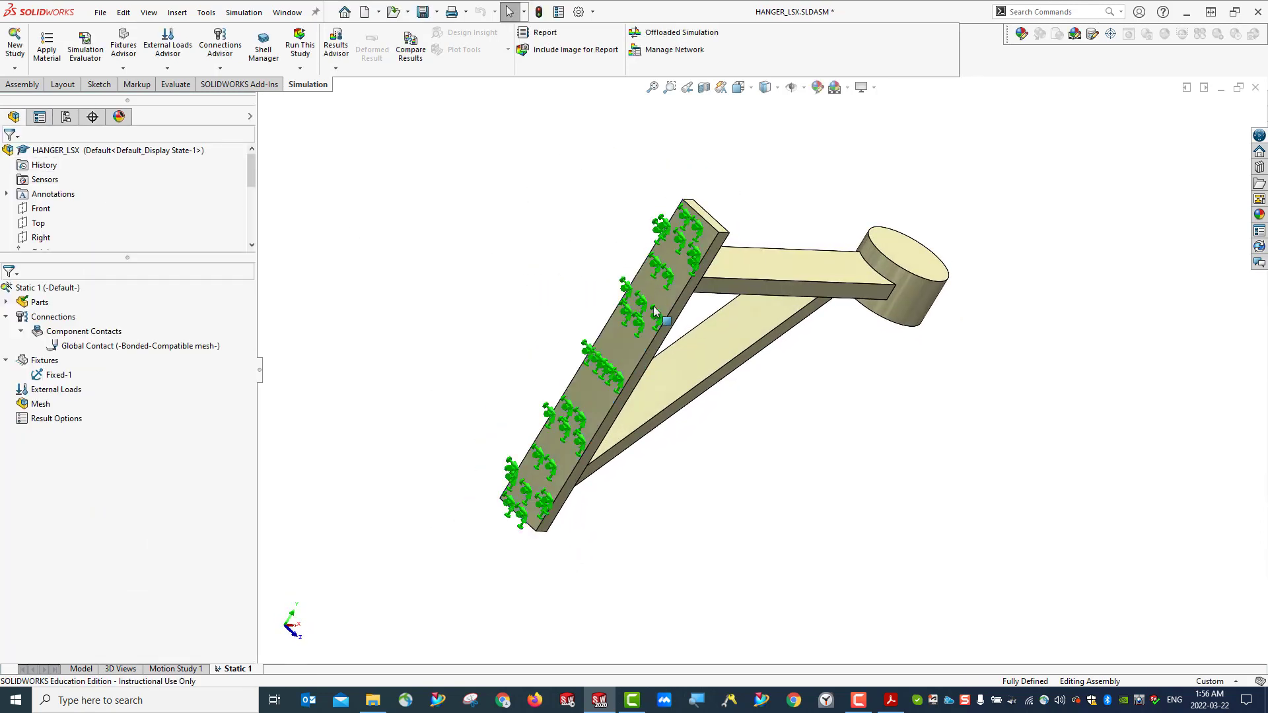
pyautogui.click(59, 375)
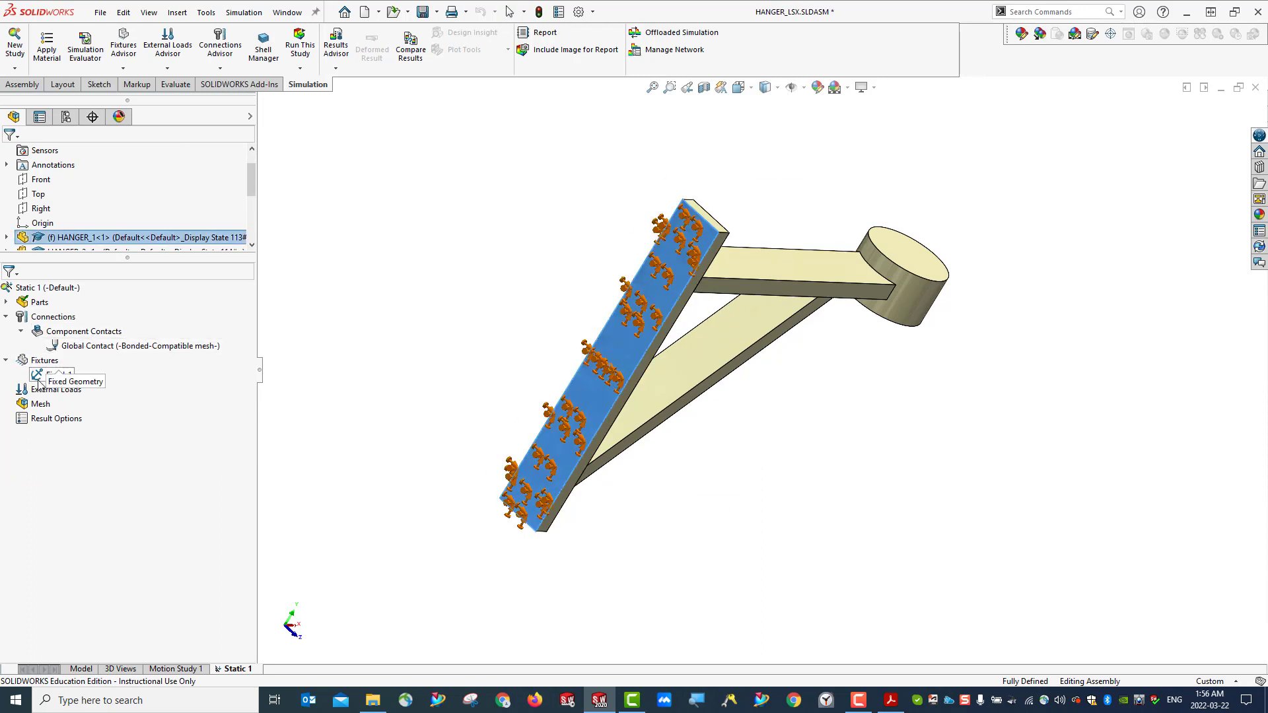
# Hide the symbols of the Fixed-1 fixture on the vertical plate
pyautogui.rightClick(59, 375)
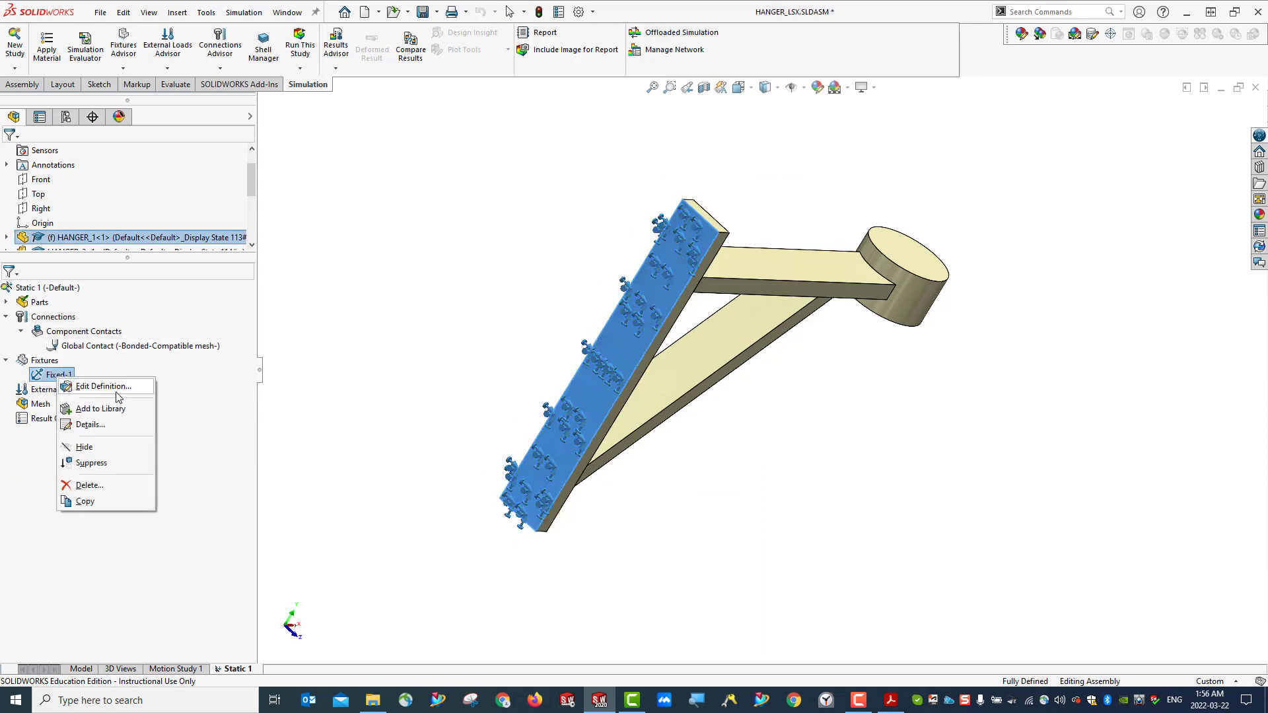
pyautogui.click(100, 447)
pyautogui.moveTo(856, 410); pyautogui.dragTo(753, 371, button='middle')
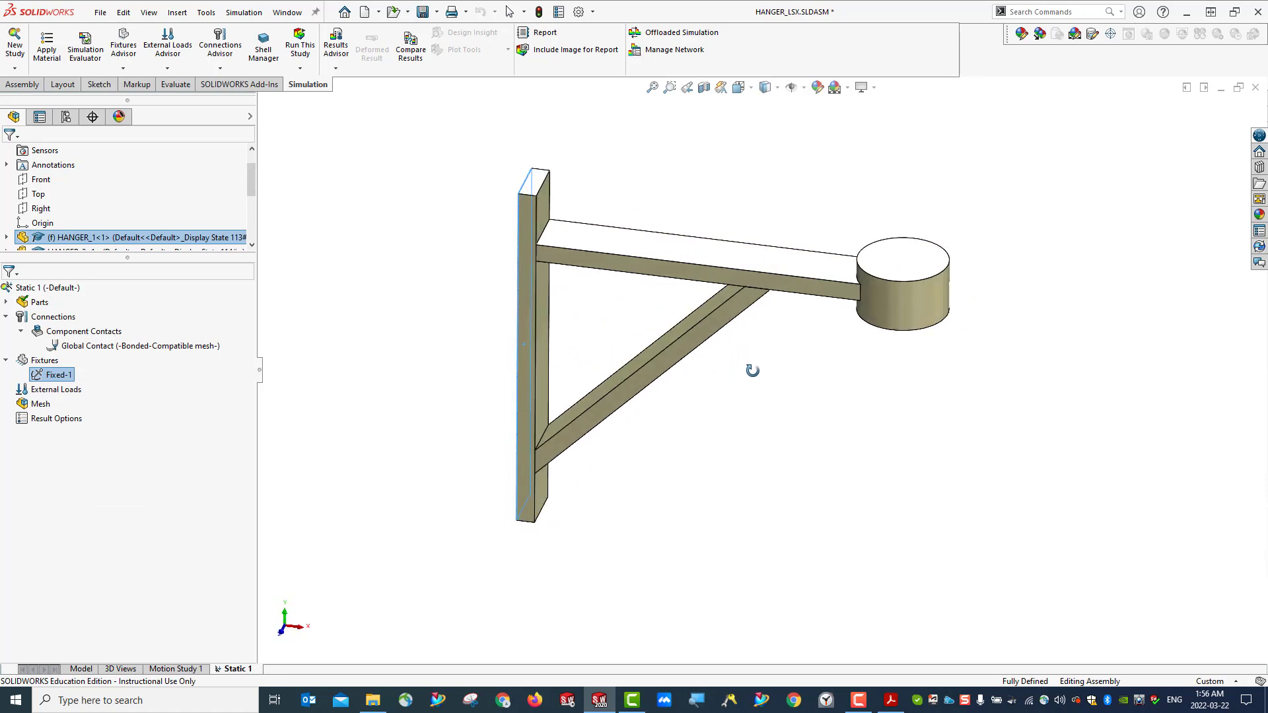
# Apply a 1000 N normal force to the top face of the cylinder at the end of HANGER_2
pyautogui.rightClick(74, 390)
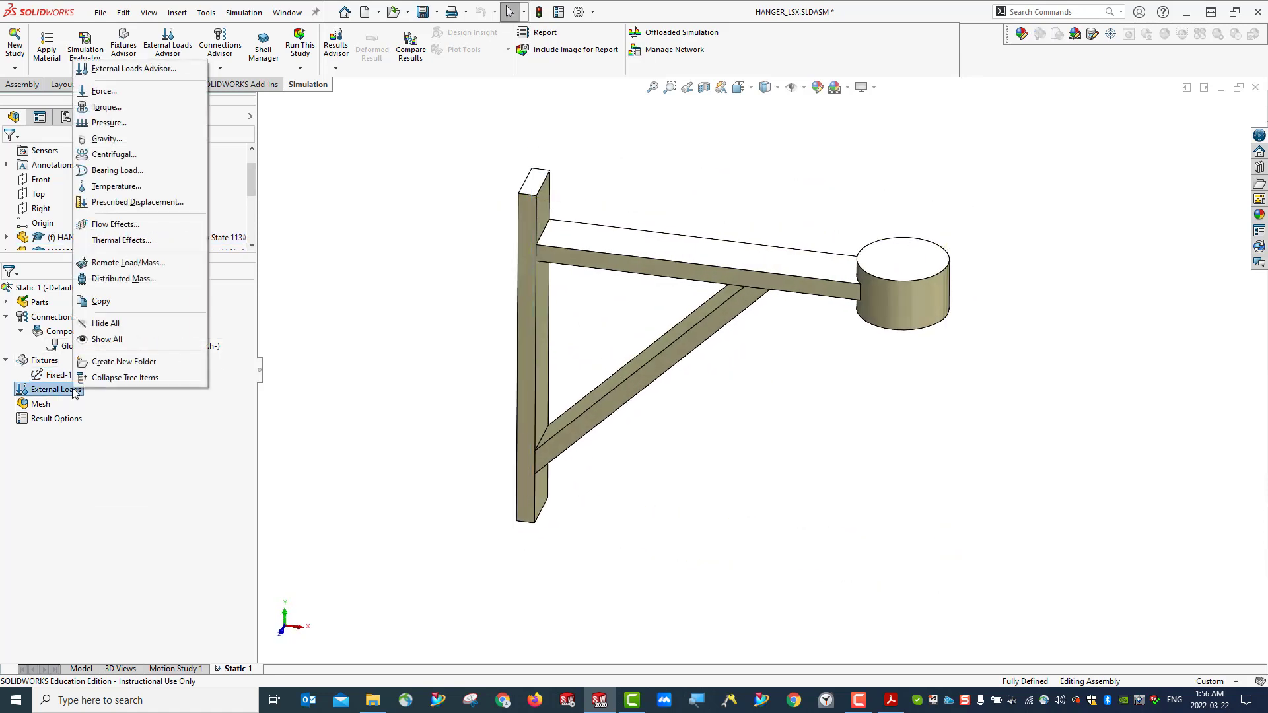
pyautogui.click(106, 96)
pyautogui.click(911, 262)
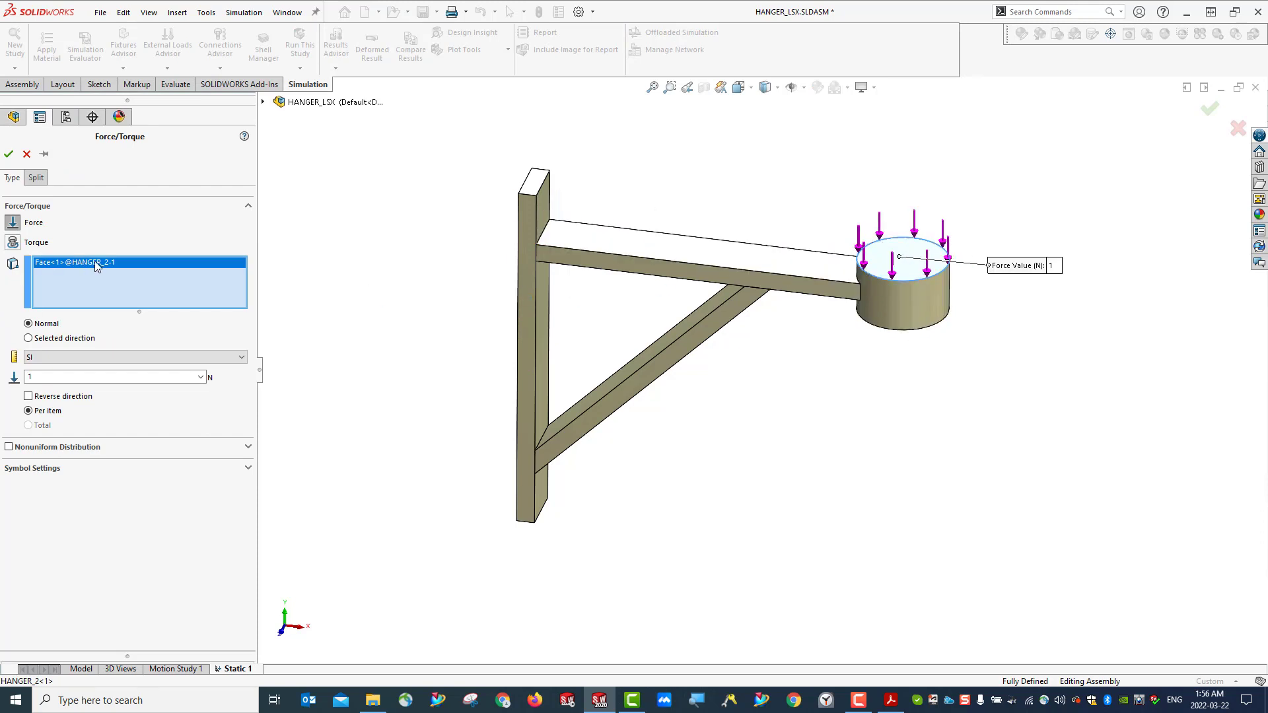
pyautogui.click(47, 378)
pyautogui.click(9, 154)
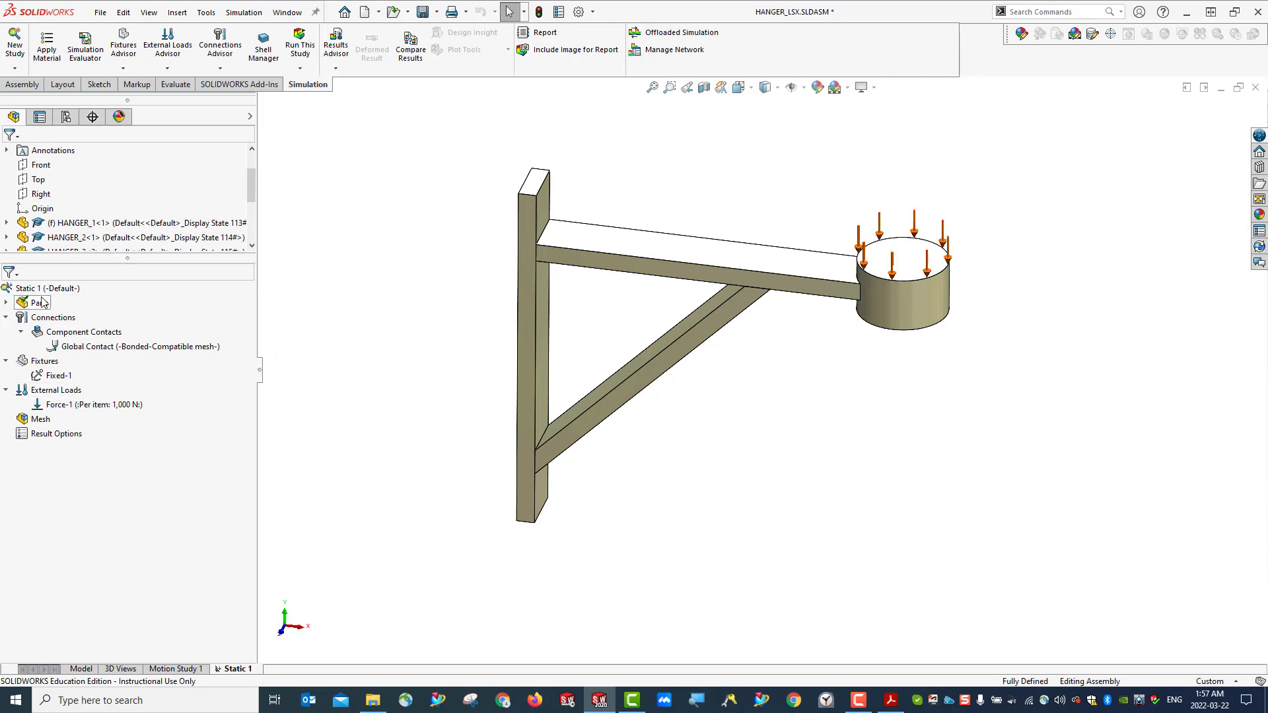
# Rename the static study as CompContact_Bonded and save the assembly
pyautogui.rightClick(28, 294)
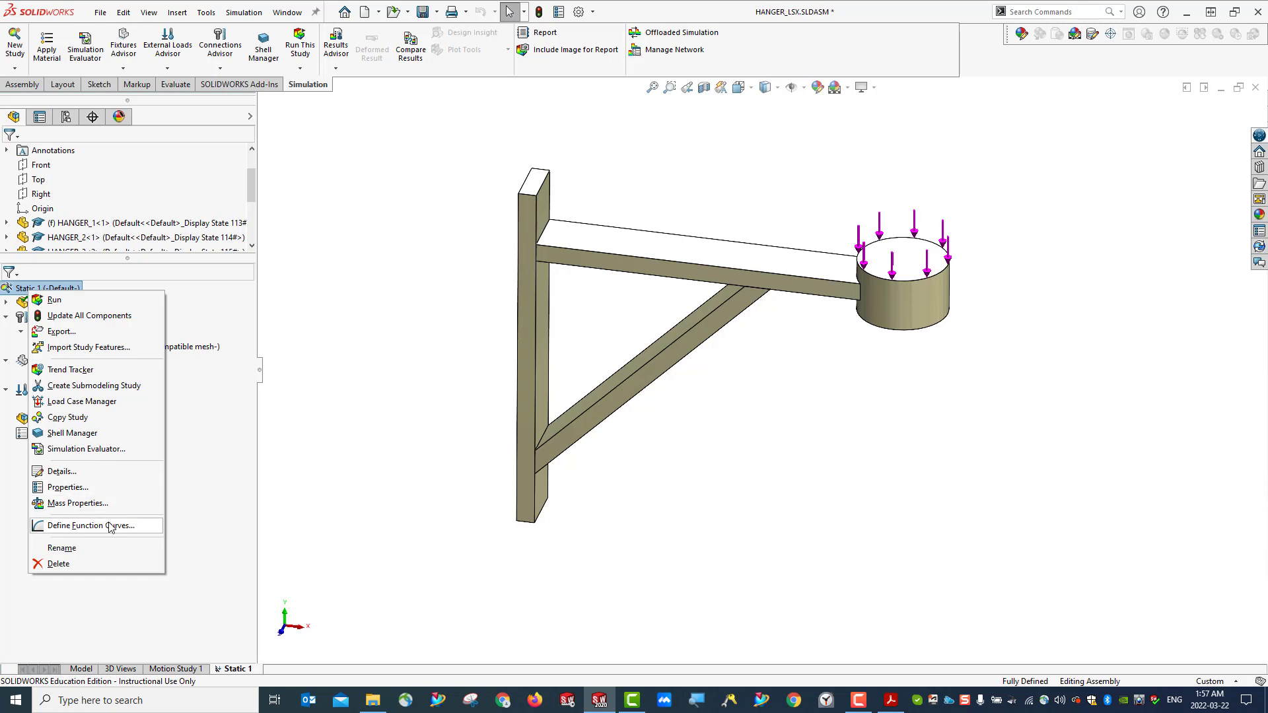
pyautogui.click(61, 548)
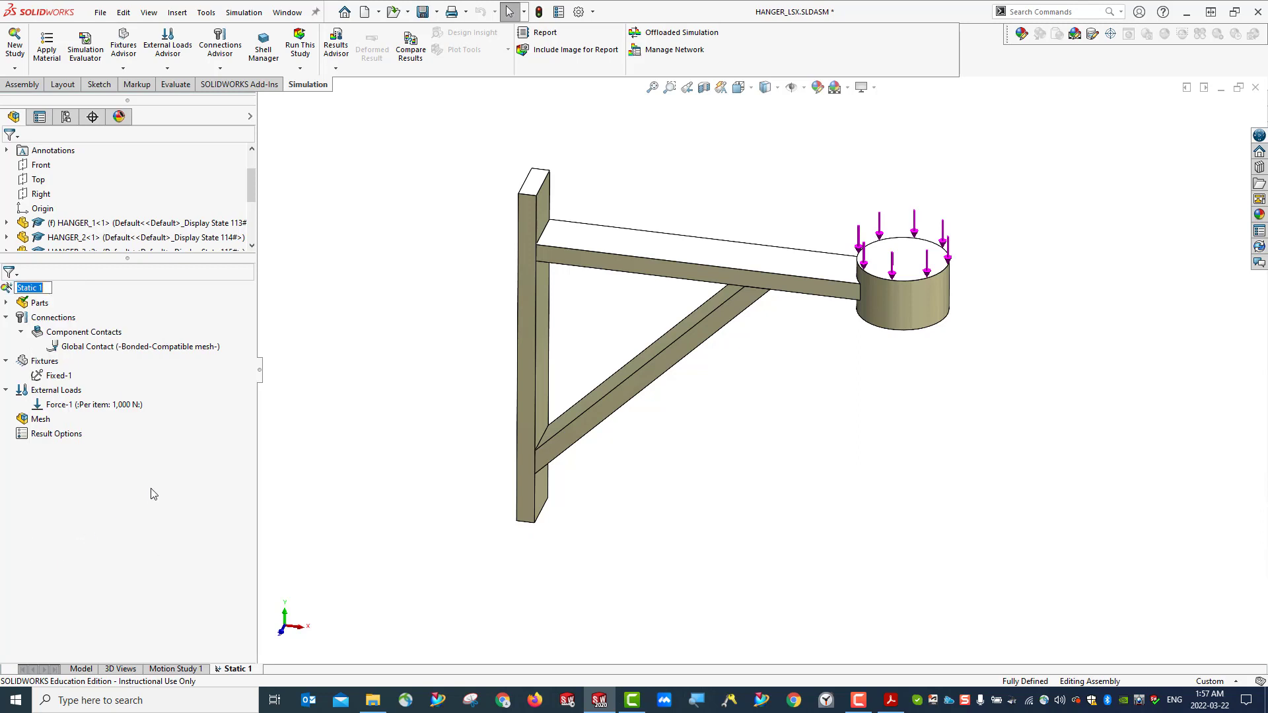
pyautogui.write('C')
pyautogui.write('o')
pyautogui.press('BackSpace')
pyautogui.press('BackSpace')
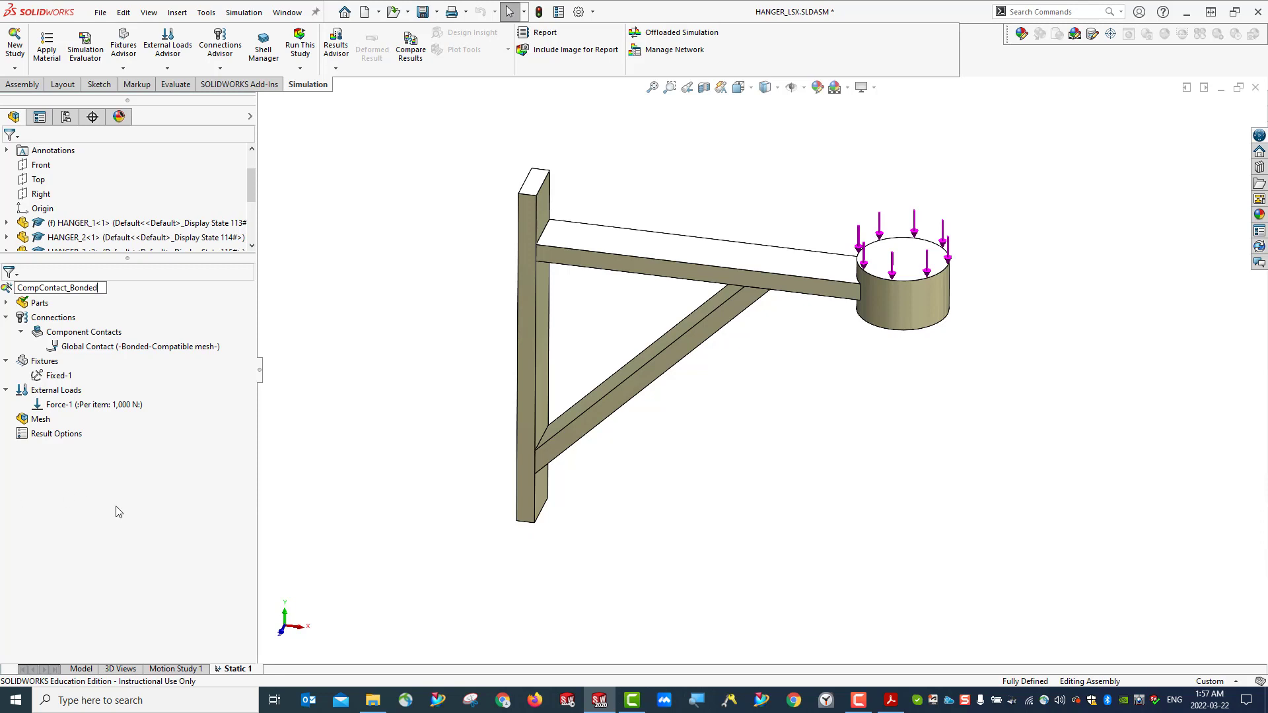
pyautogui.press('Return')
pyautogui.scroll(-3, 195, 183)
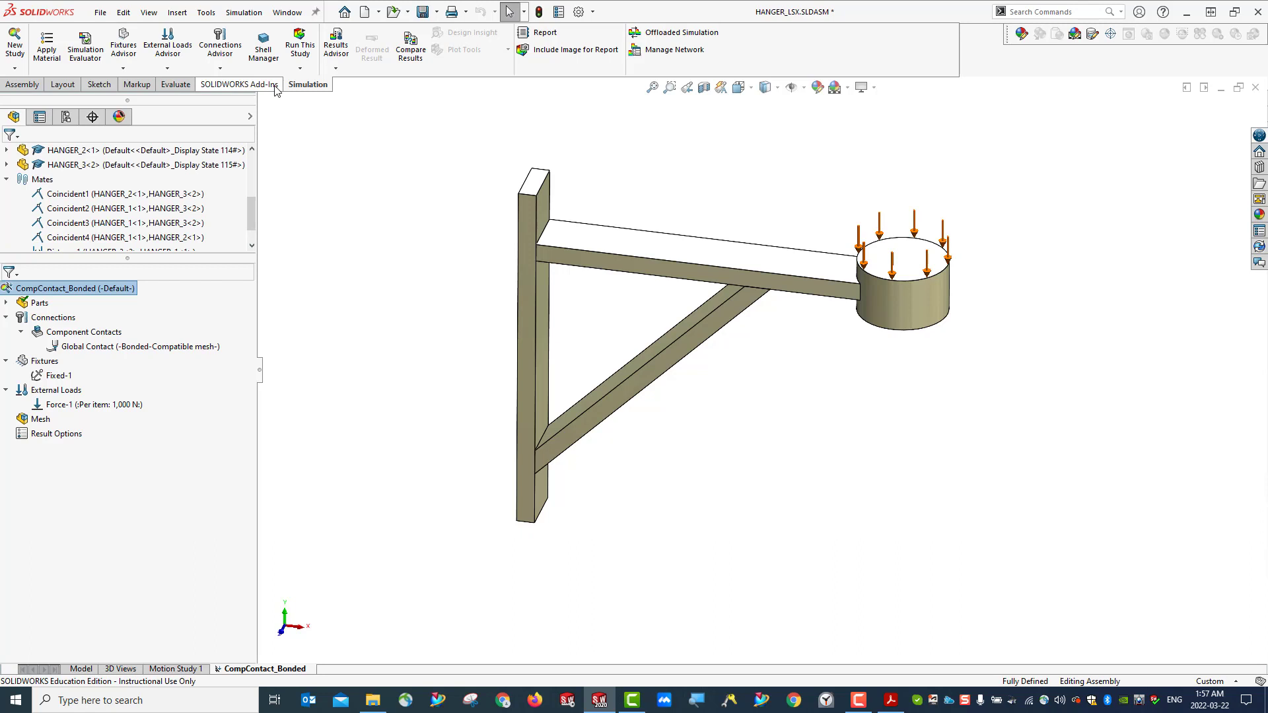
pyautogui.click(422, 13)
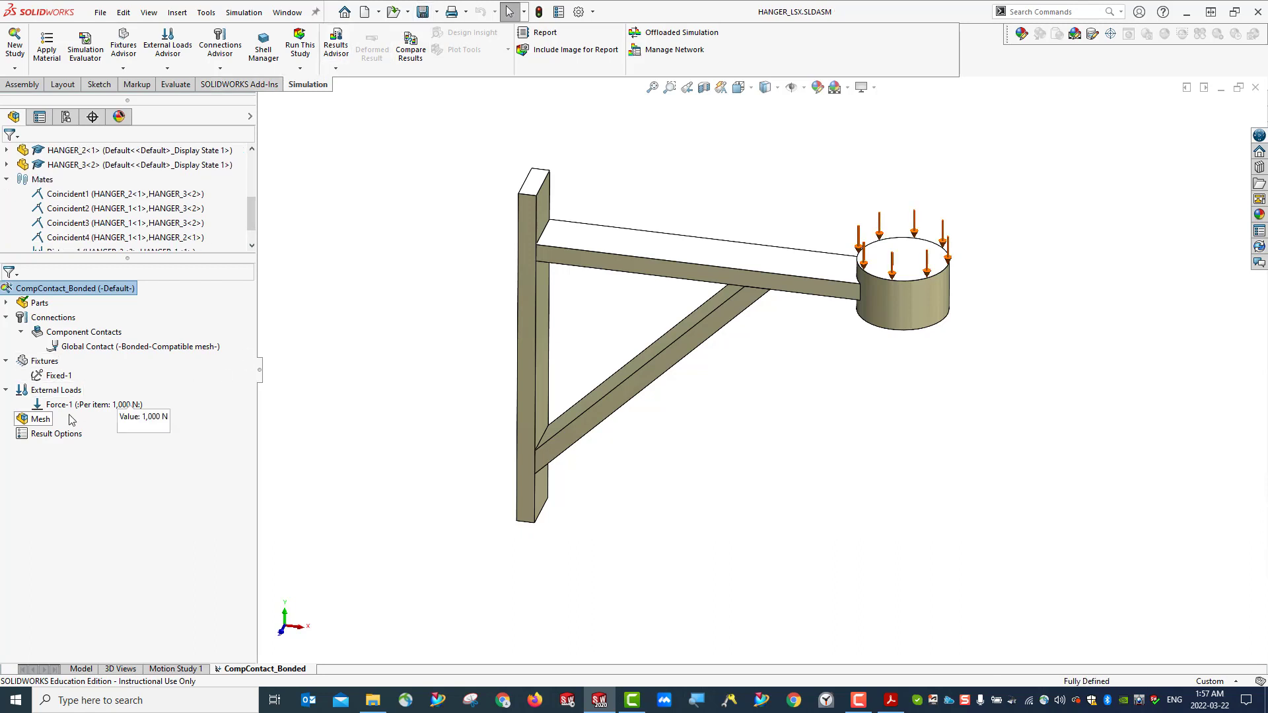
# Create the mesh at the default density and run the CompContact_Bonded study
pyautogui.rightClick(41, 420)
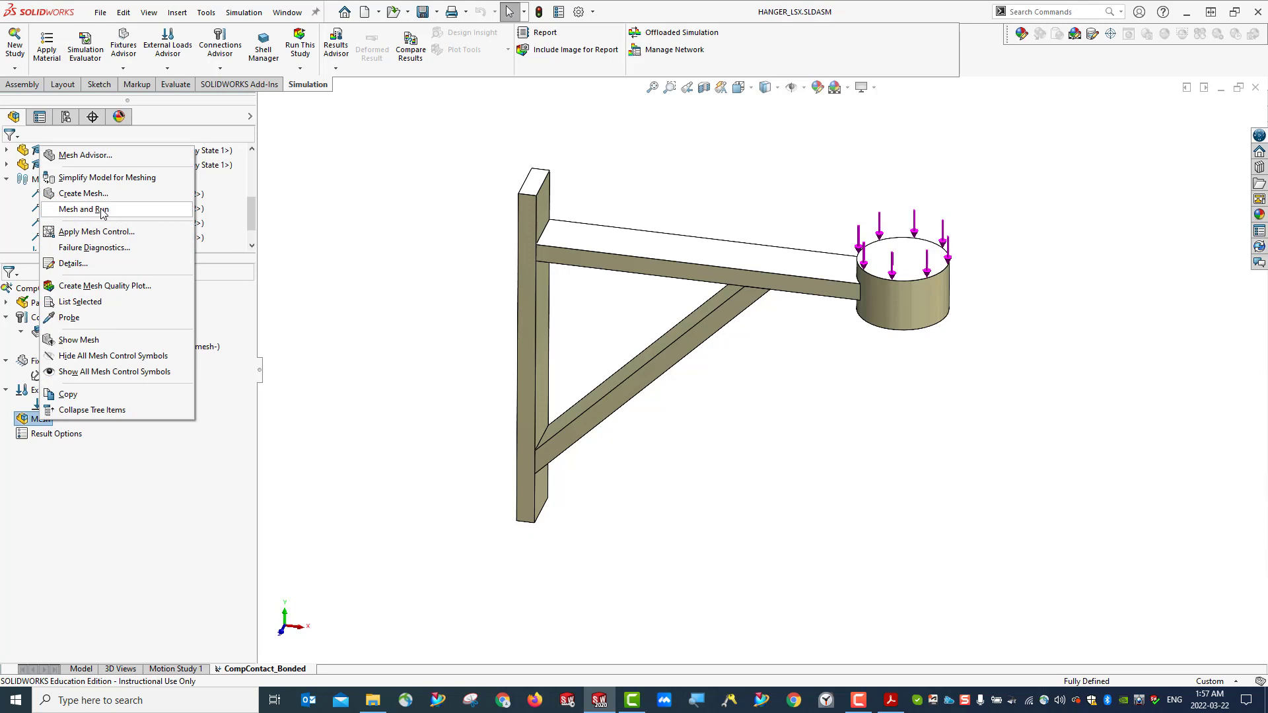
pyautogui.click(96, 195)
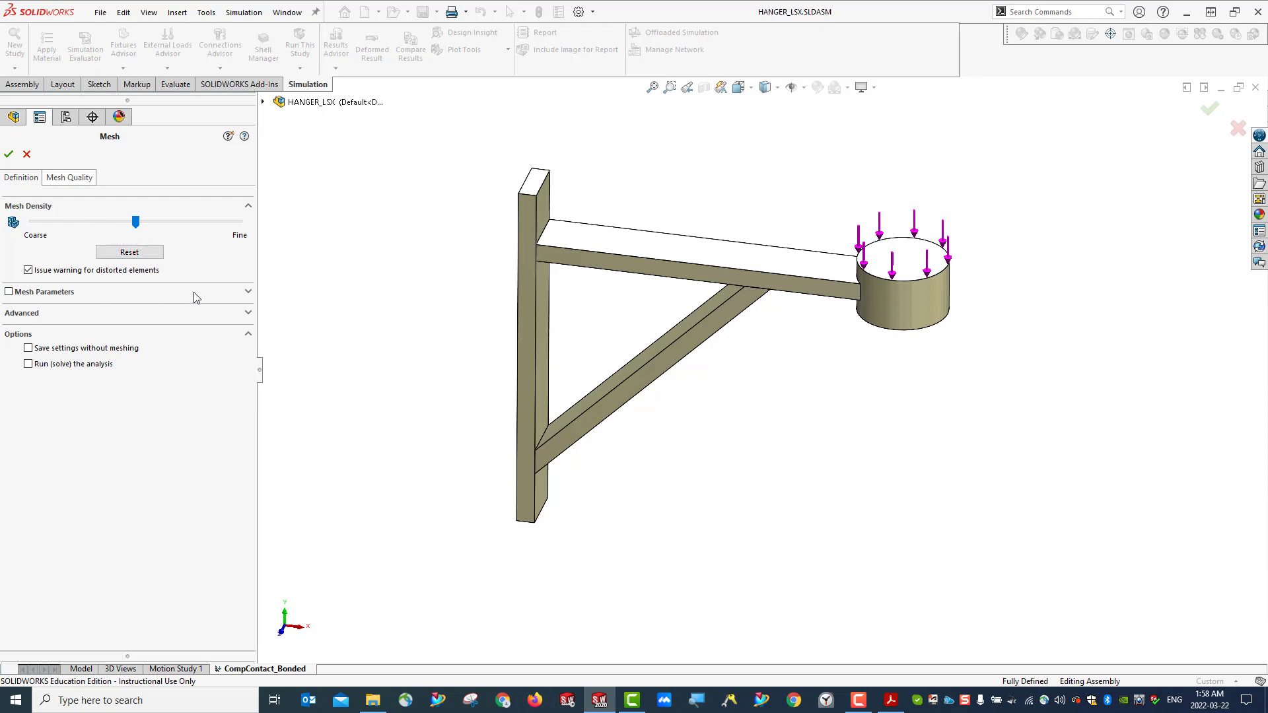
pyautogui.click(8, 153)
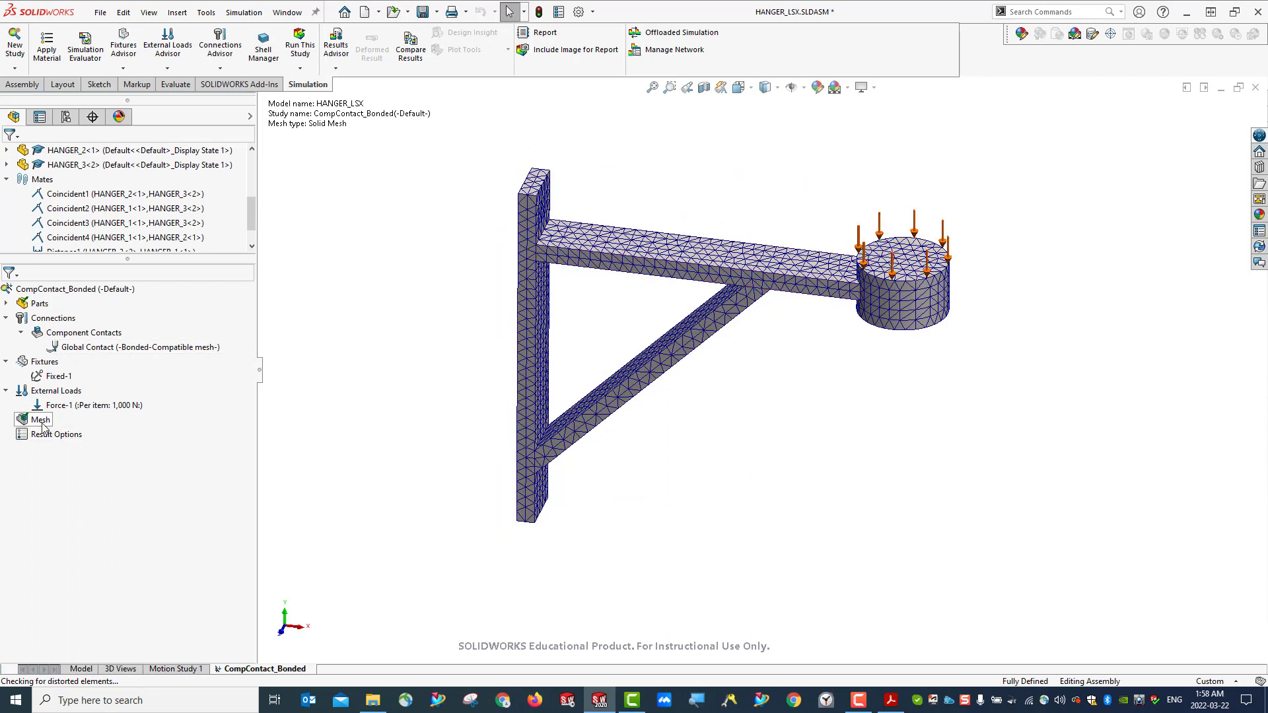
pyautogui.click(297, 53)
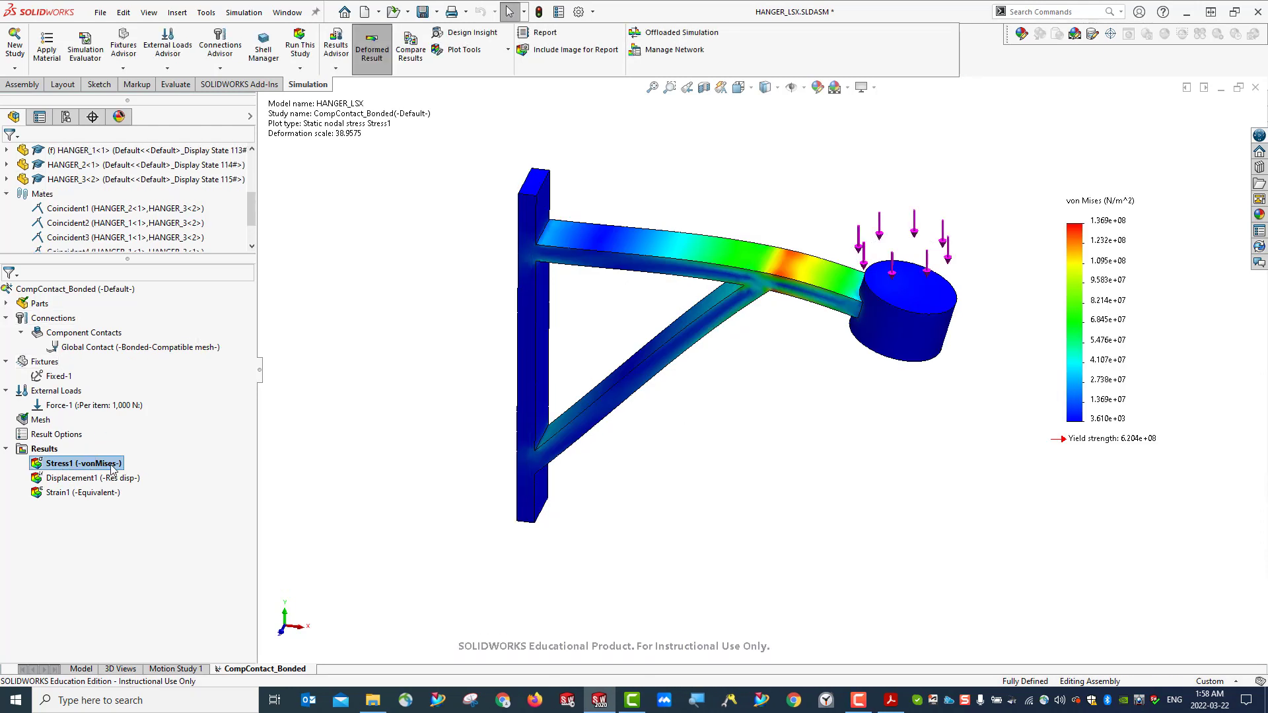
# Display the displacement and equivalent strain result plots in turn, returning to the displacement plot
pyautogui.doubleClick(102, 479)
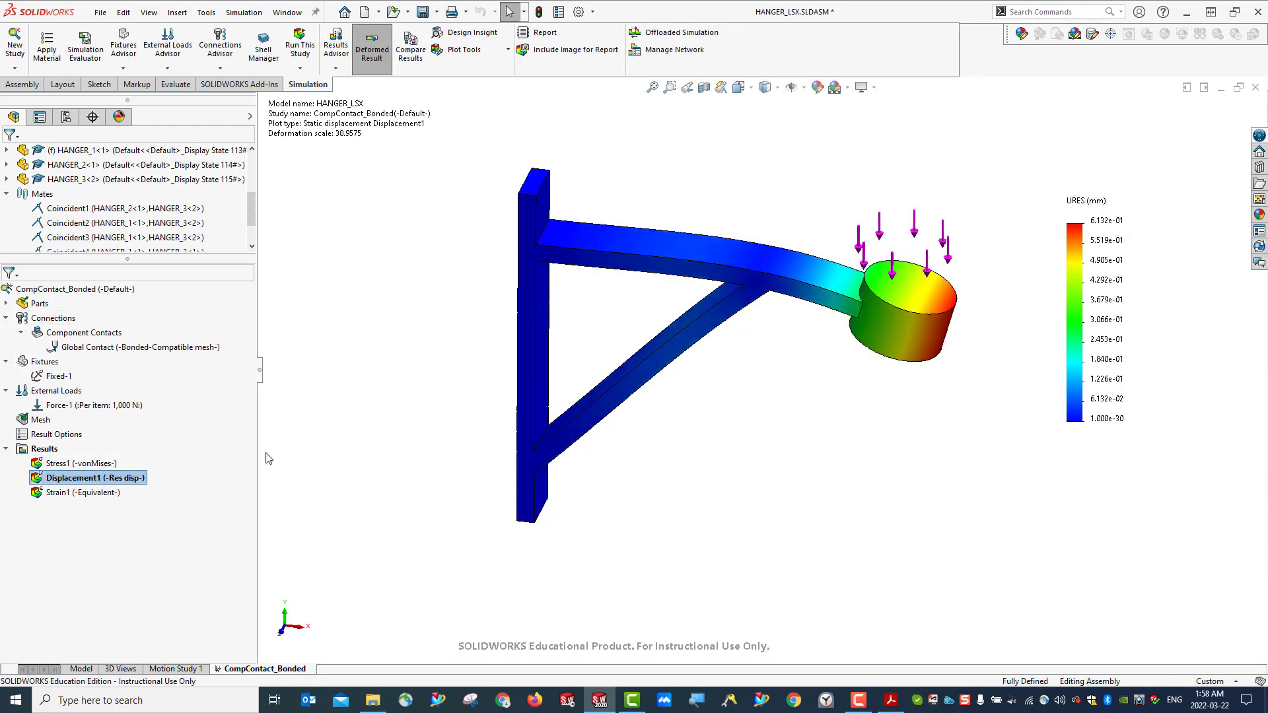
pyautogui.doubleClick(57, 494)
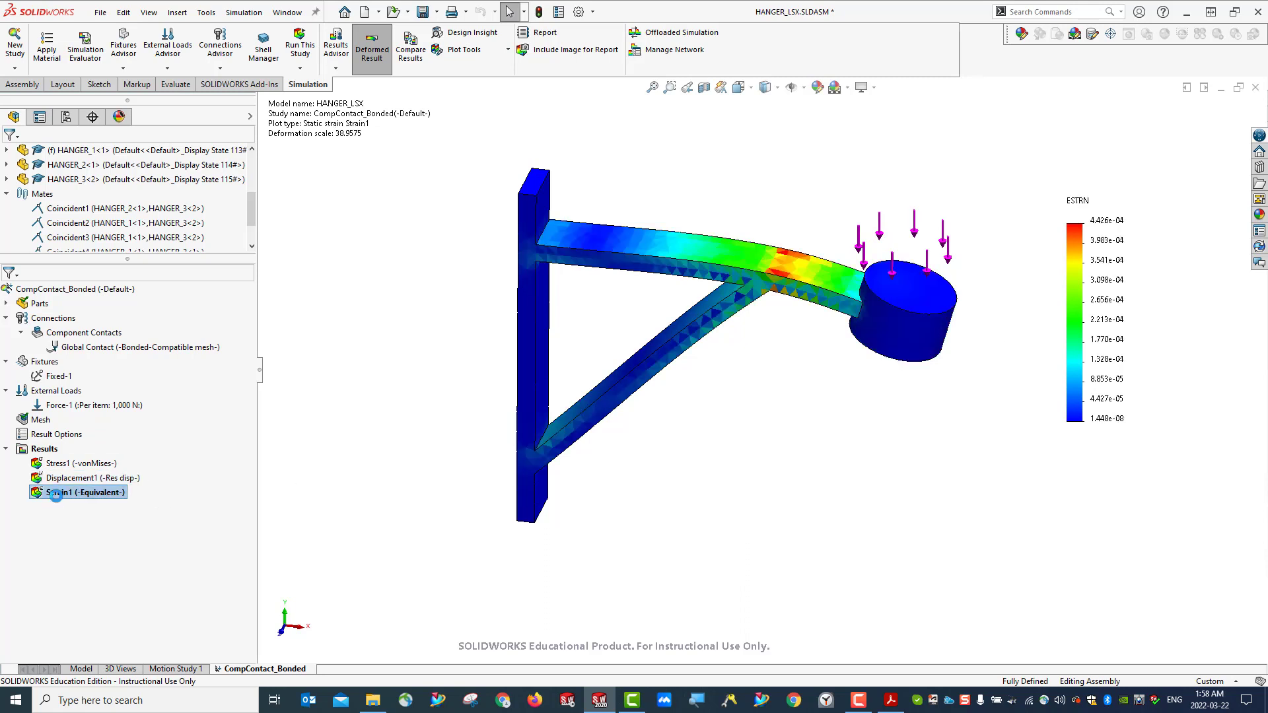
pyautogui.doubleClick(64, 480)
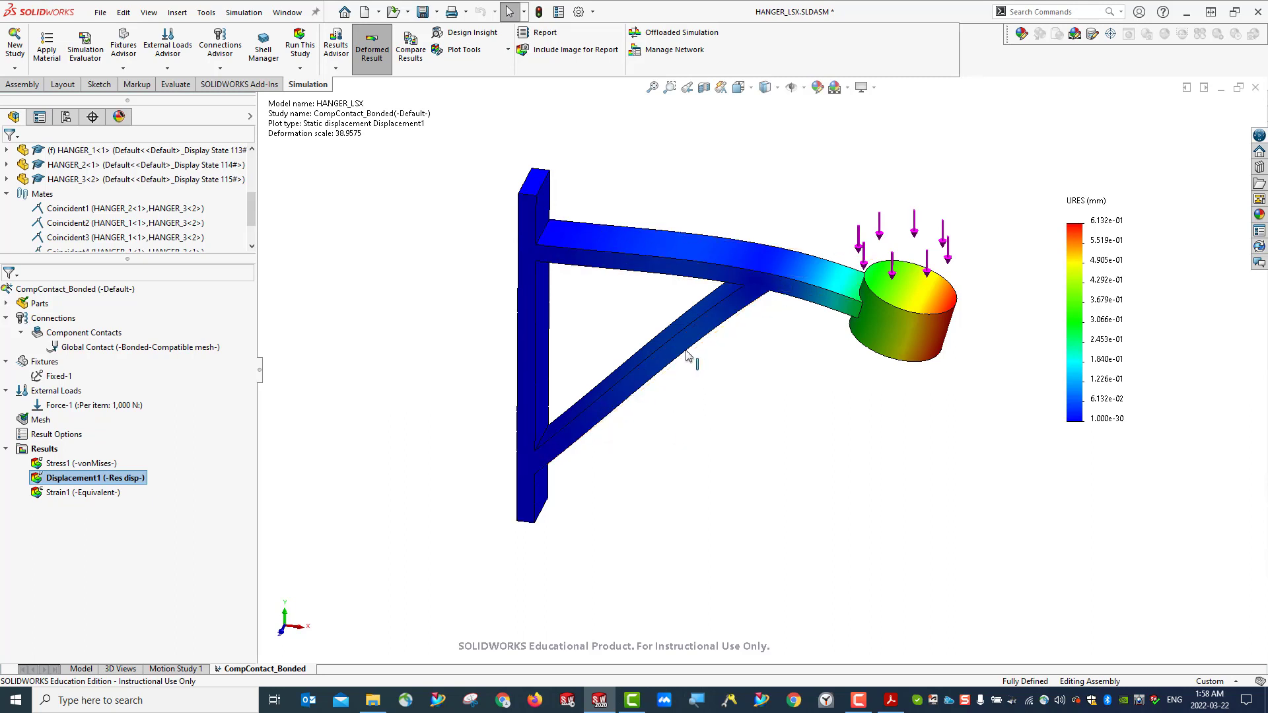
# Examine the joints of the deformed hanger in the front view of the displacement plot, and save the assembly
pyautogui.moveTo(690, 359); pyautogui.dragTo(770, 328, button='middle')
pyautogui.click(752, 88)
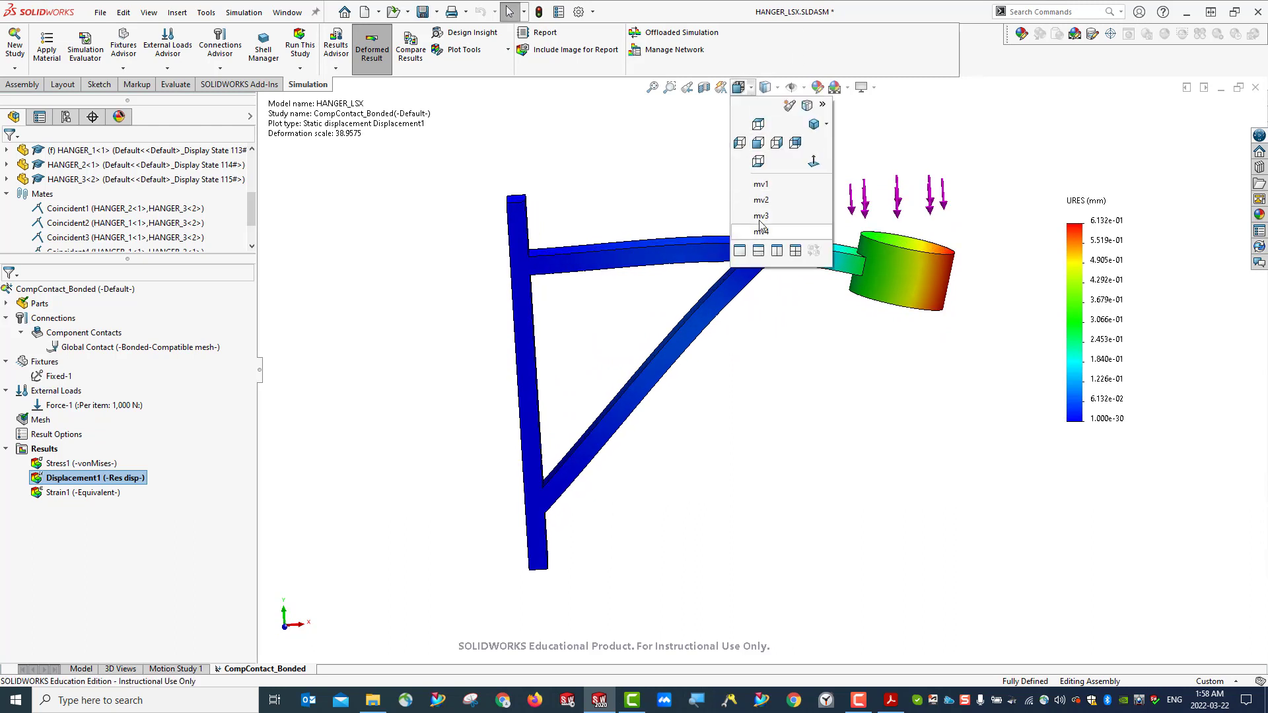
pyautogui.click(752, 162)
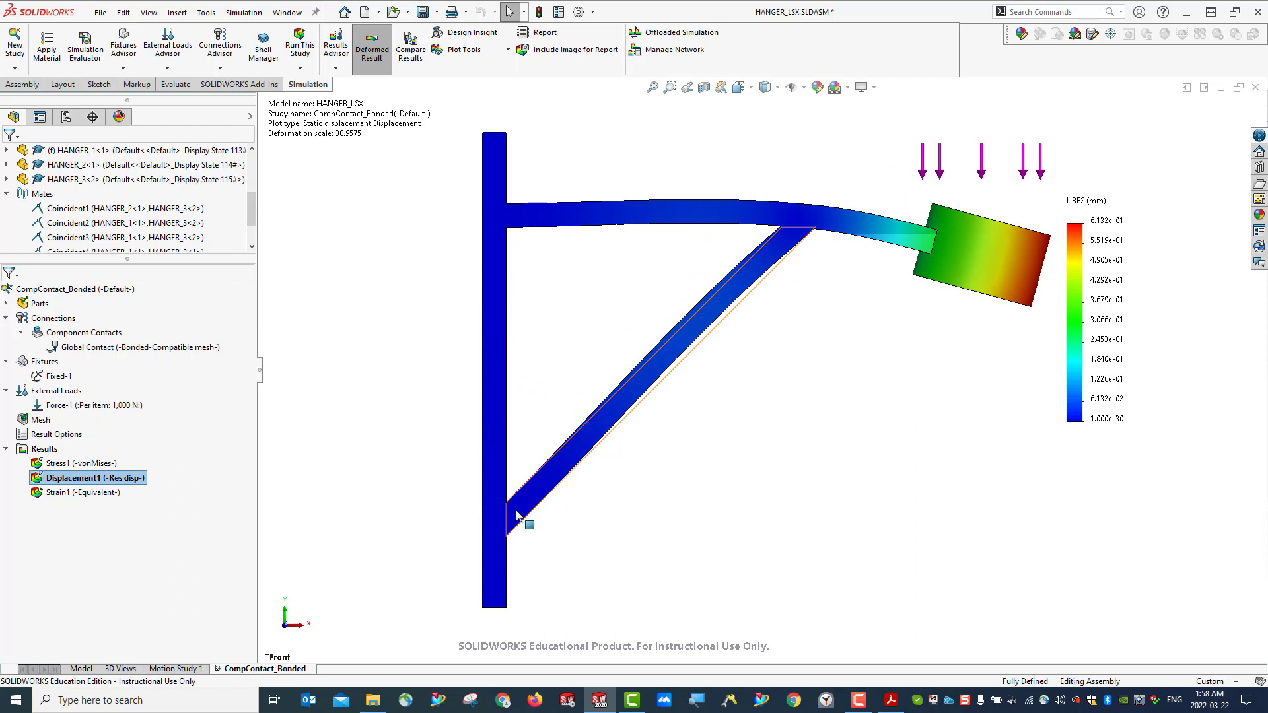
pyautogui.scroll(-3, 648, 501)
pyautogui.scroll(-3, 720, 337)
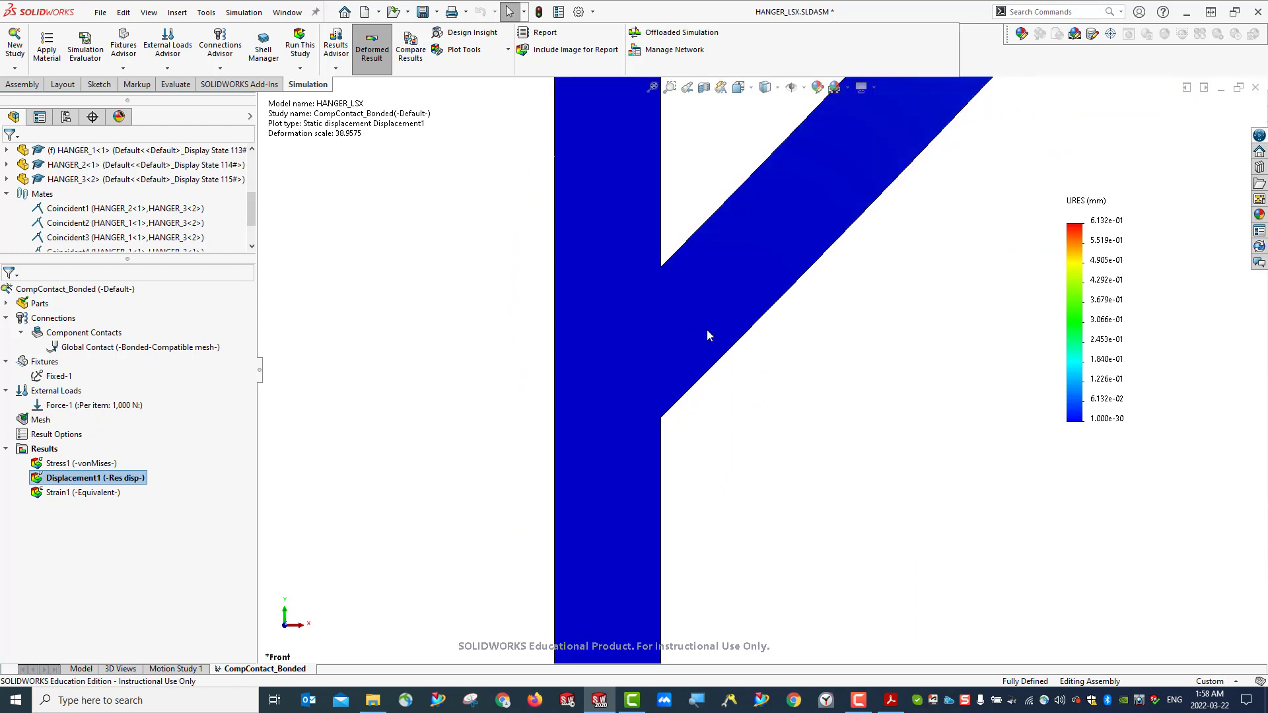
pyautogui.scroll(5, 707, 335)
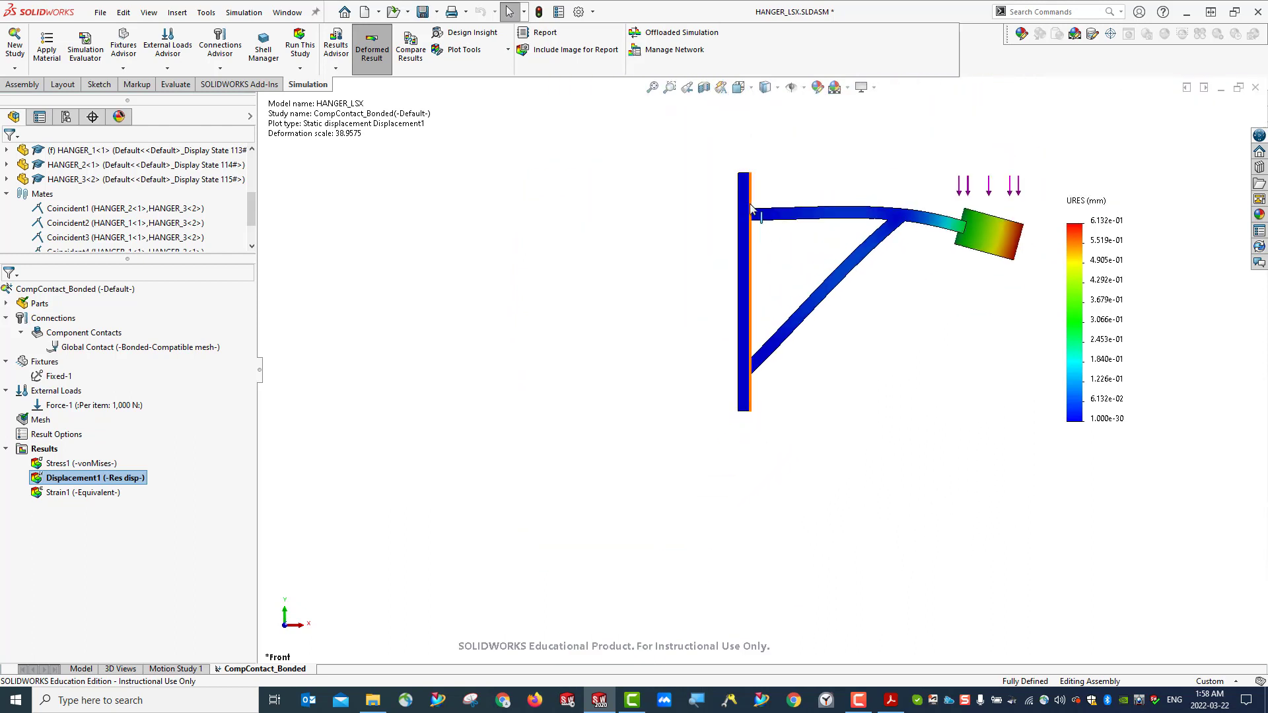
pyautogui.scroll(1, 1049, 224)
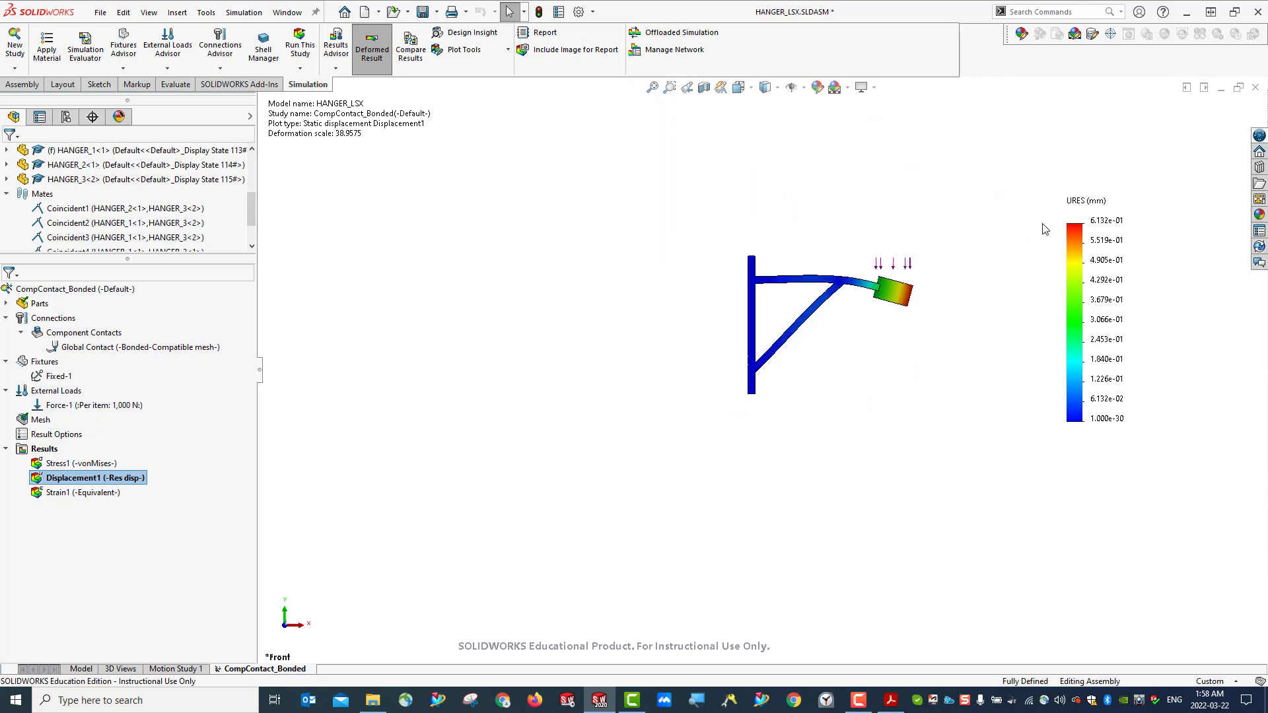
pyautogui.scroll(-4, 931, 295)
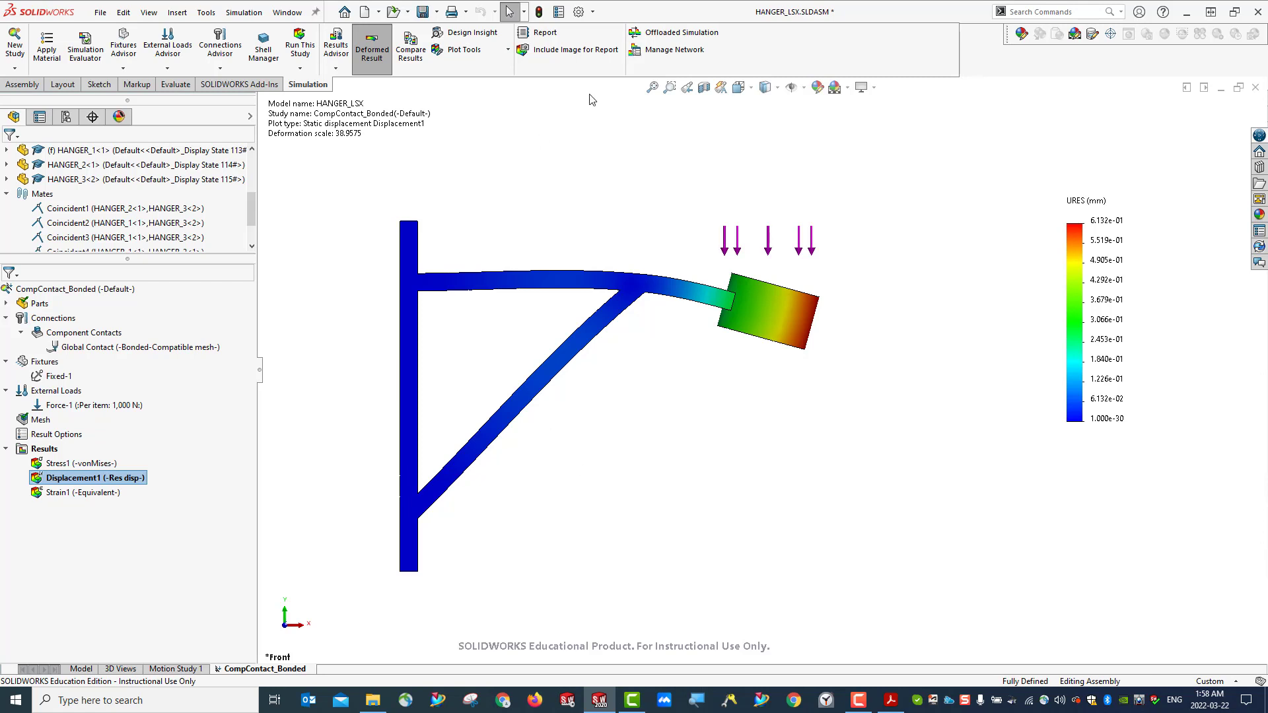
pyautogui.hotkey('ctrl', 's')
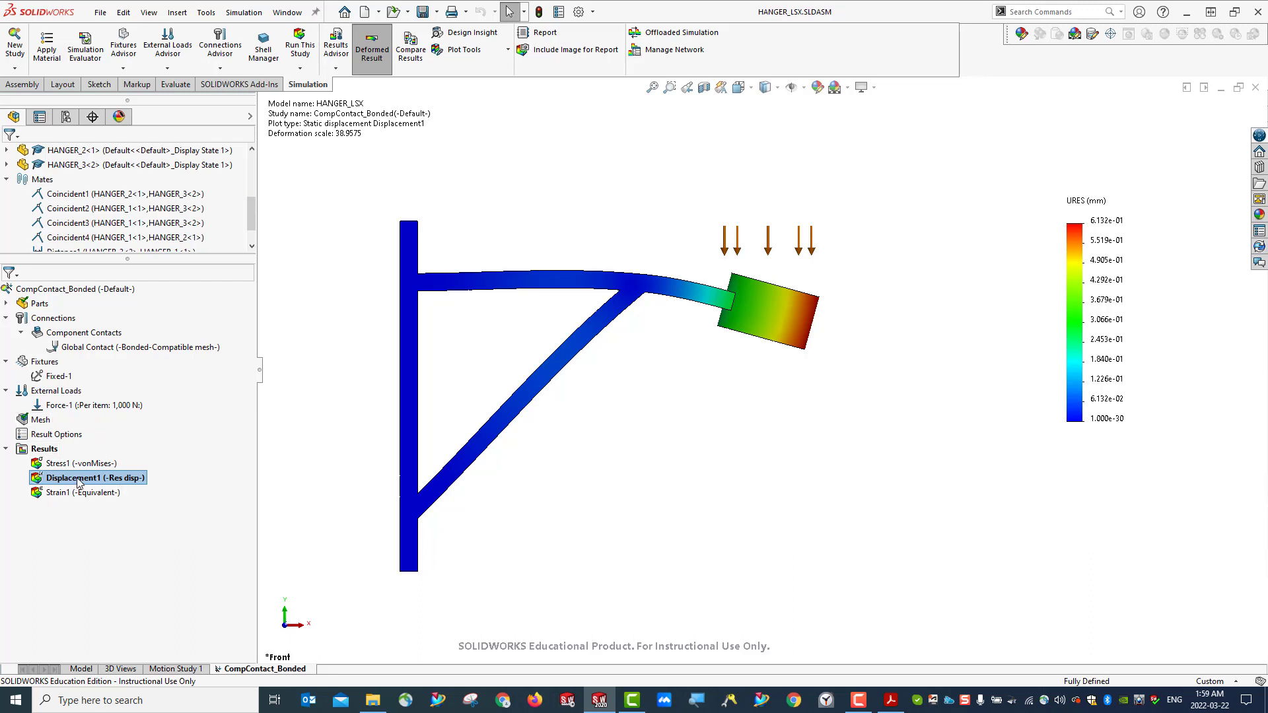
# Calculate a contact visualization plot for the whole assembly and show all contacts to inspect the bonded faces in 3D
pyautogui.rightClick(58, 319)
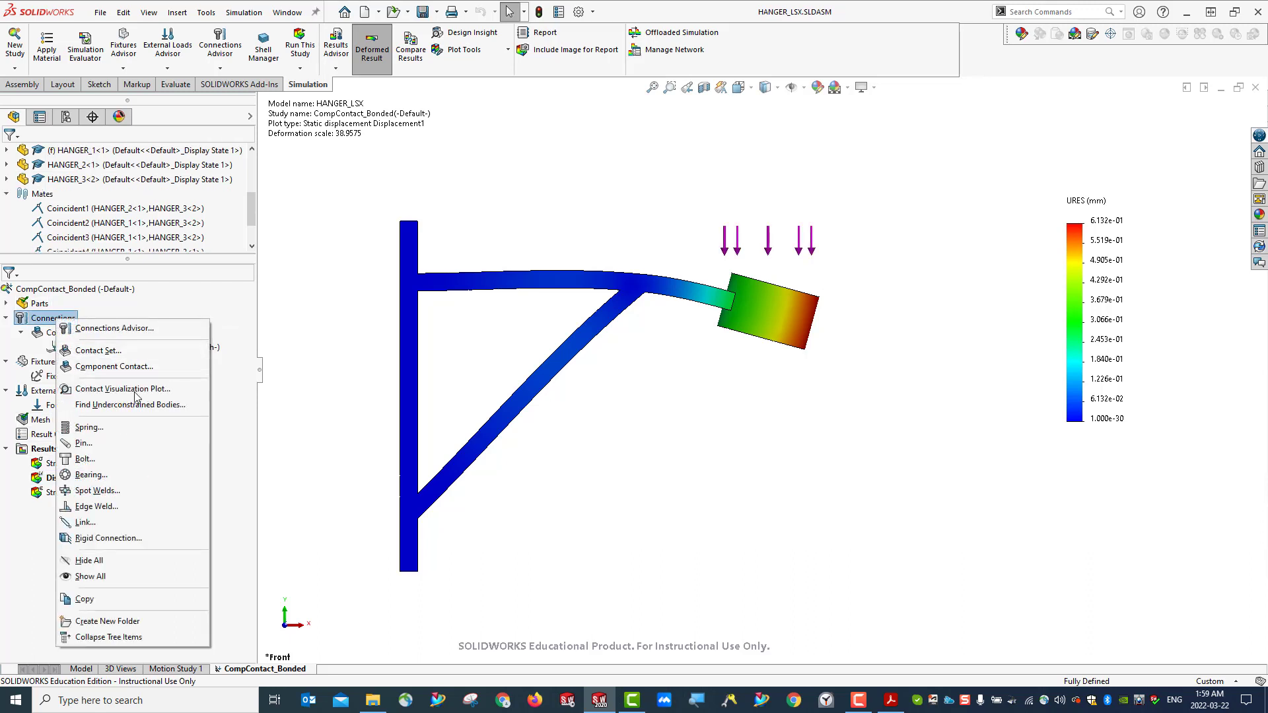
pyautogui.click(108, 391)
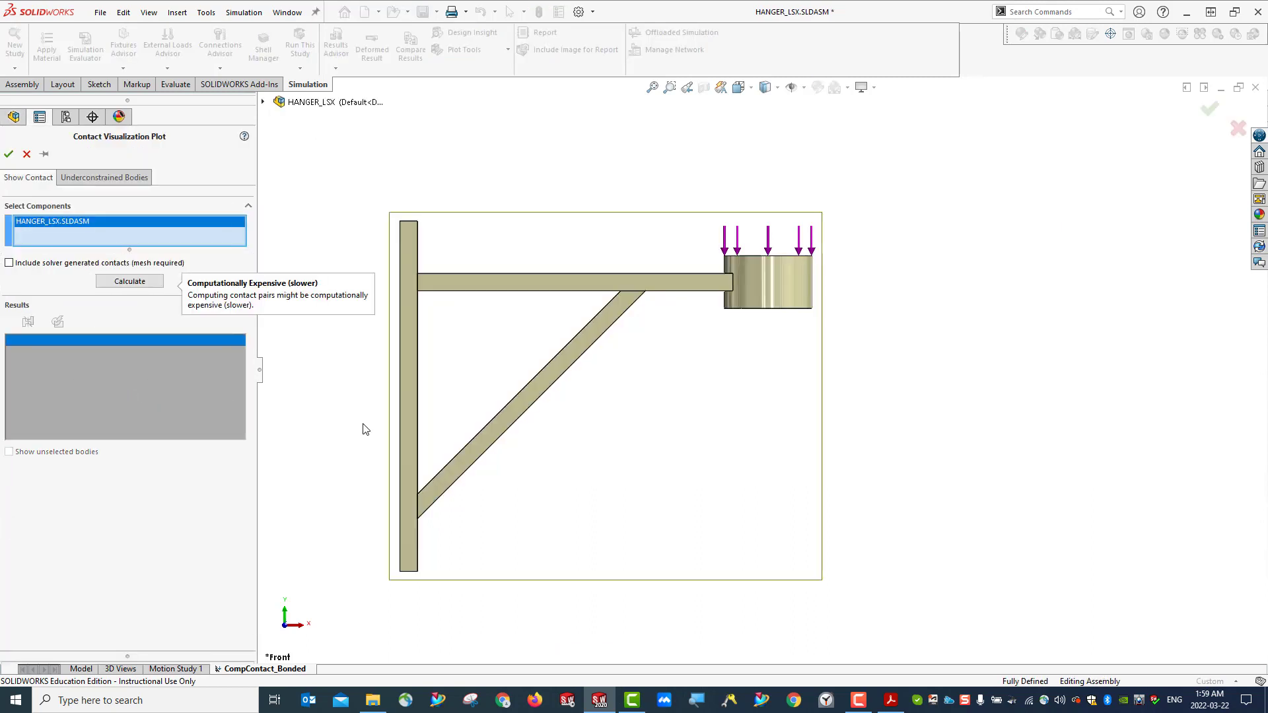
pyautogui.scroll(-2, 772, 440)
pyautogui.scroll(2, 749, 433)
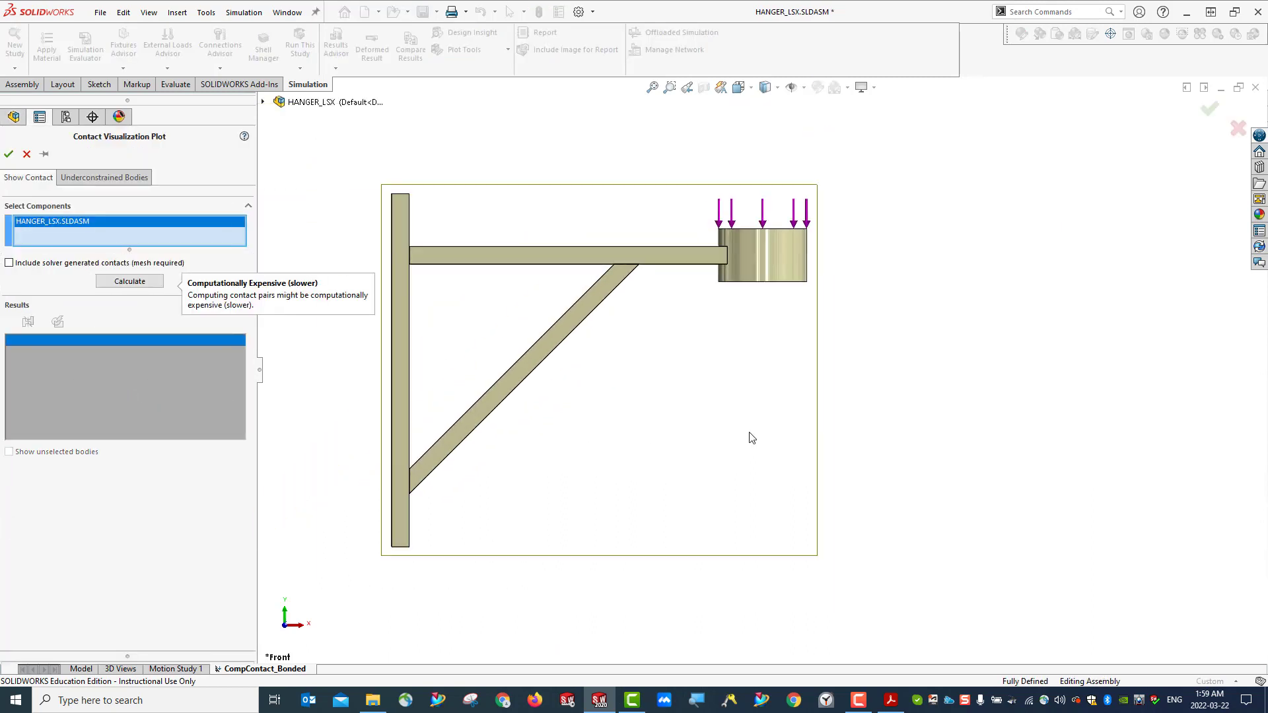
pyautogui.click(126, 284)
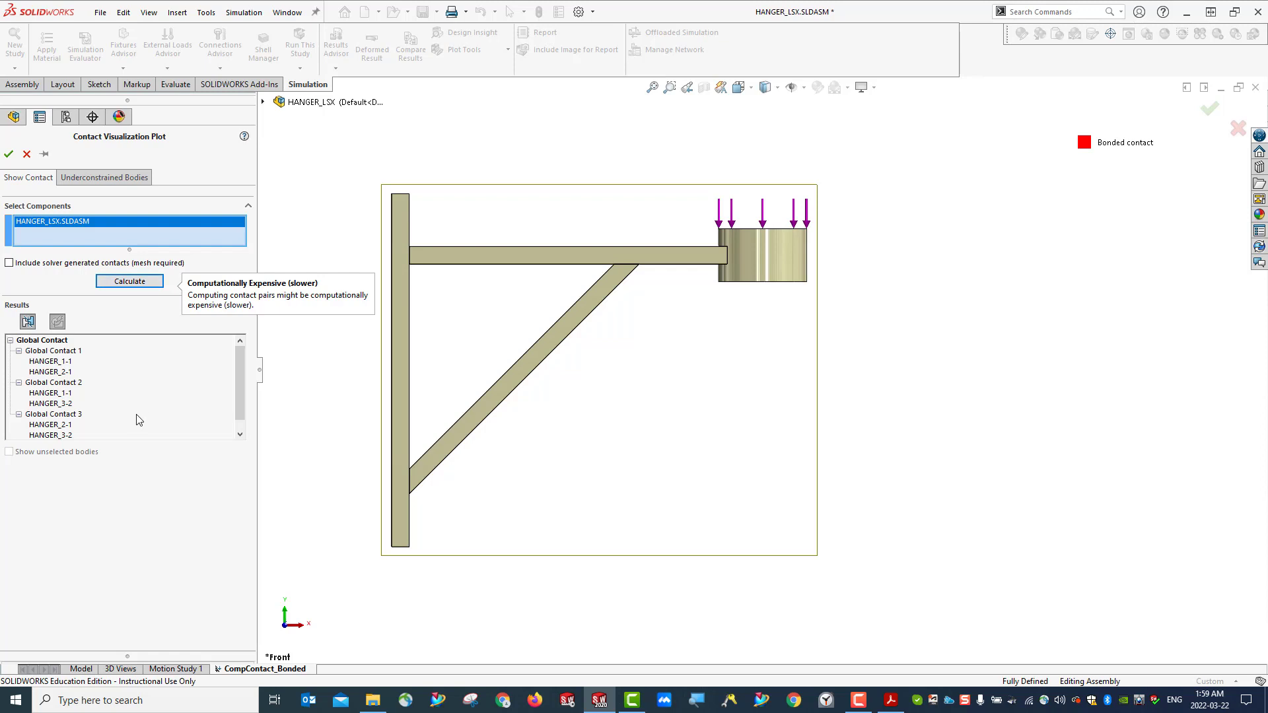
pyautogui.scroll(-1, 97, 423)
pyautogui.click(29, 427)
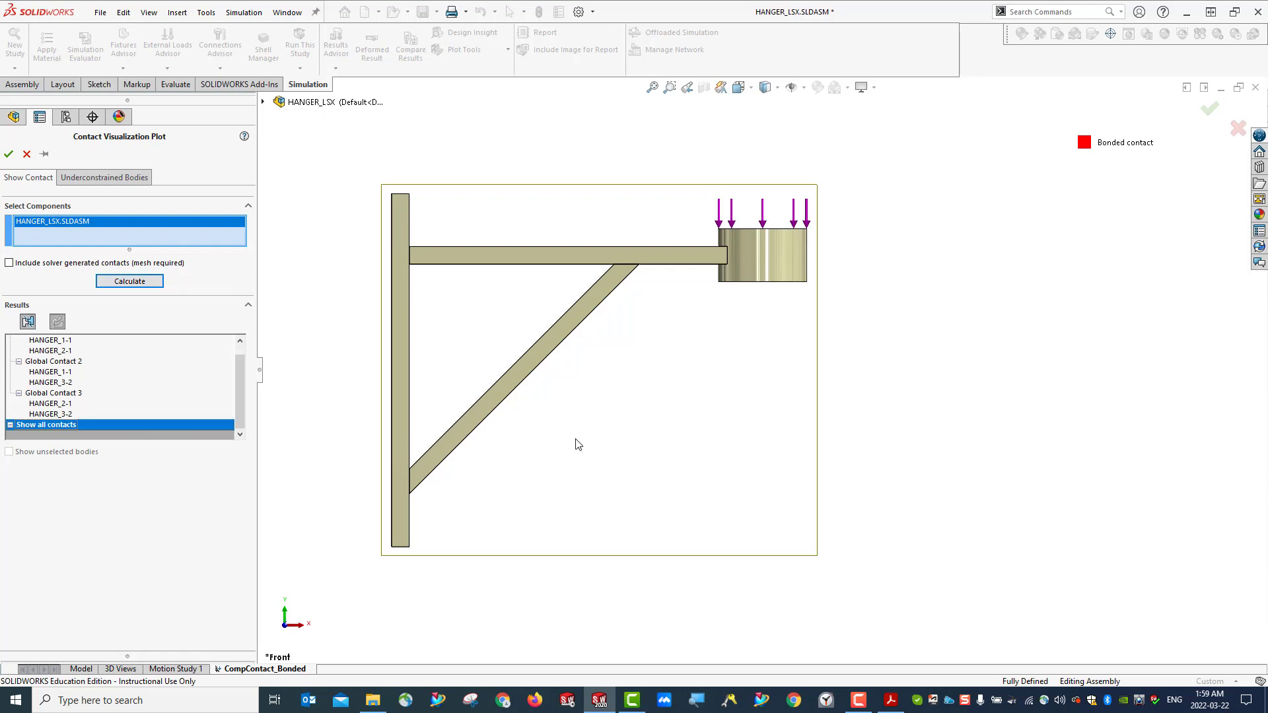
pyautogui.hotkey('ctrl', '7')
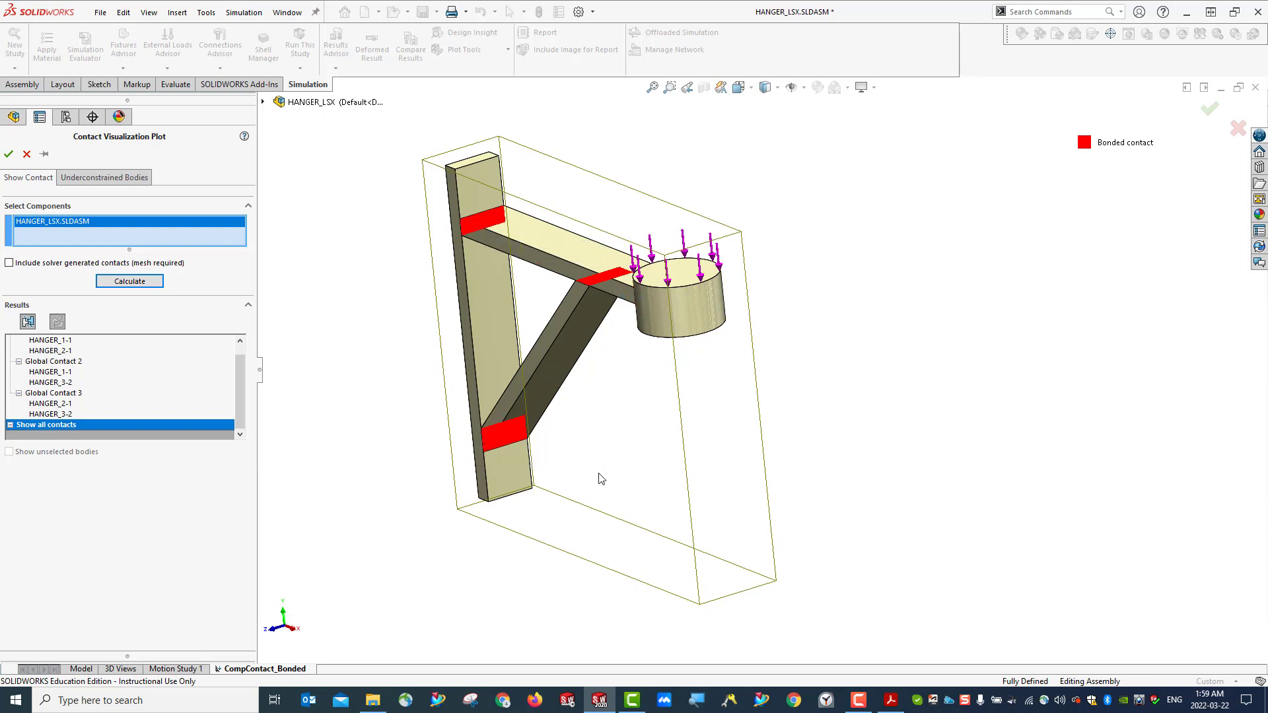
pyautogui.moveTo(600, 478); pyautogui.dragTo(666, 411, button='middle')
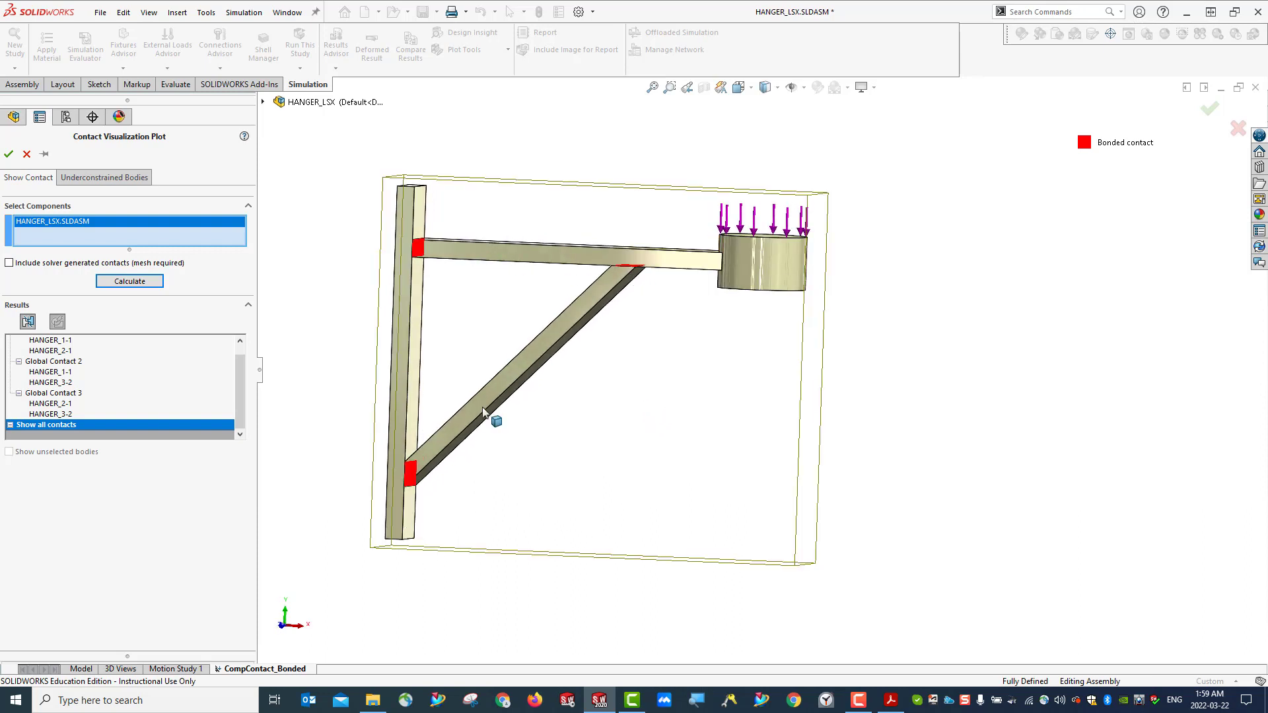
# Run the underconstrained bodies analysis, dismiss its message and return to the contact display
pyautogui.click(106, 180)
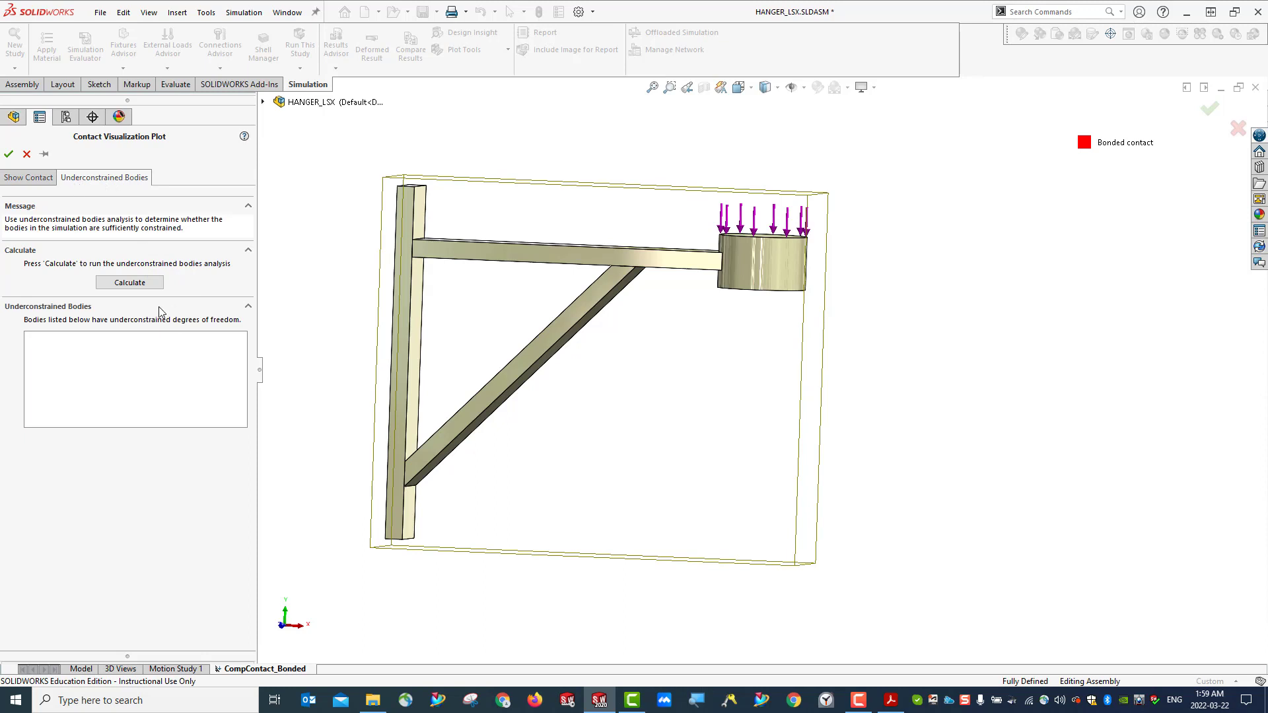
pyautogui.click(129, 282)
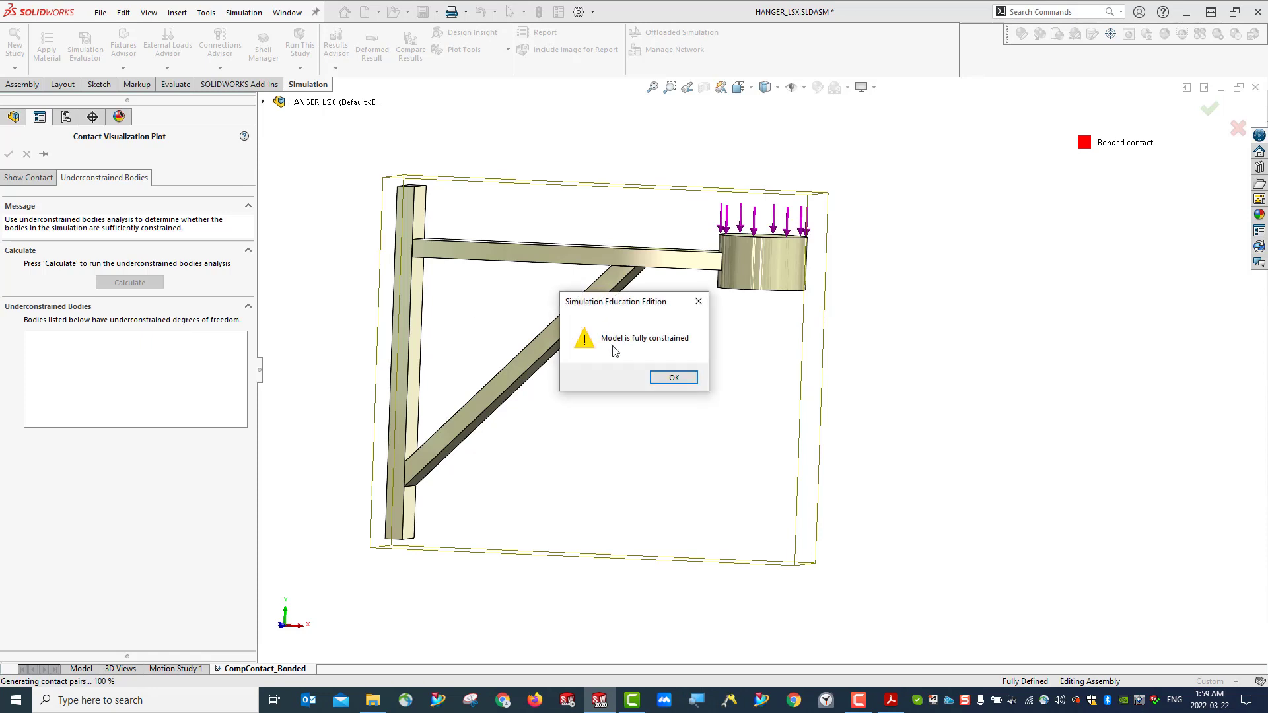
pyautogui.click(673, 377)
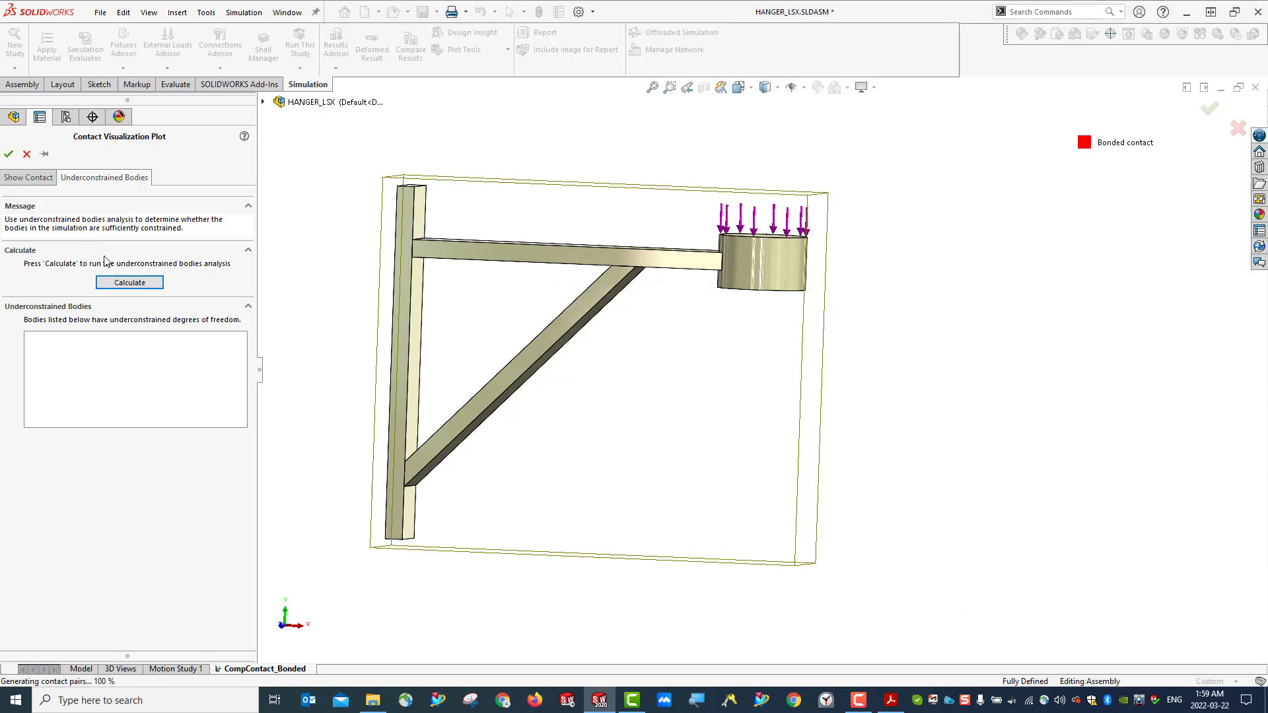
pyautogui.click(28, 177)
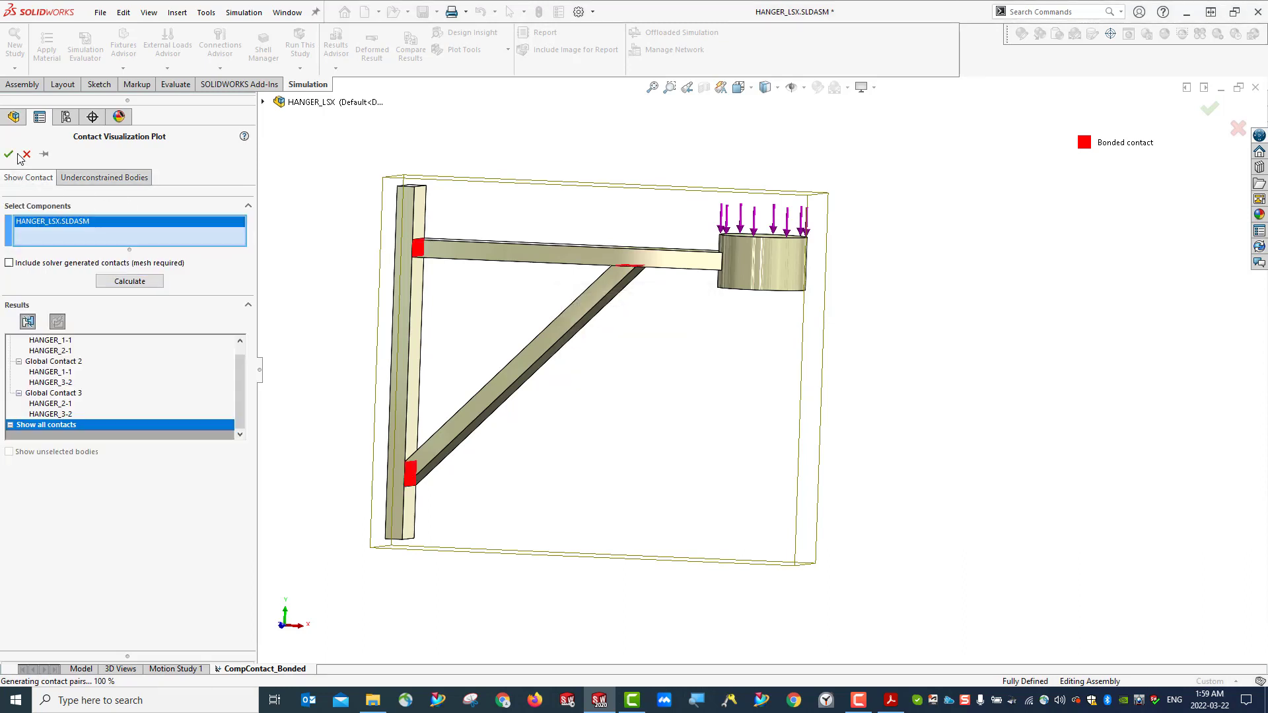
# Close the contact visualization plot, restore the isometric view and save the assembly
pyautogui.click(7, 156)
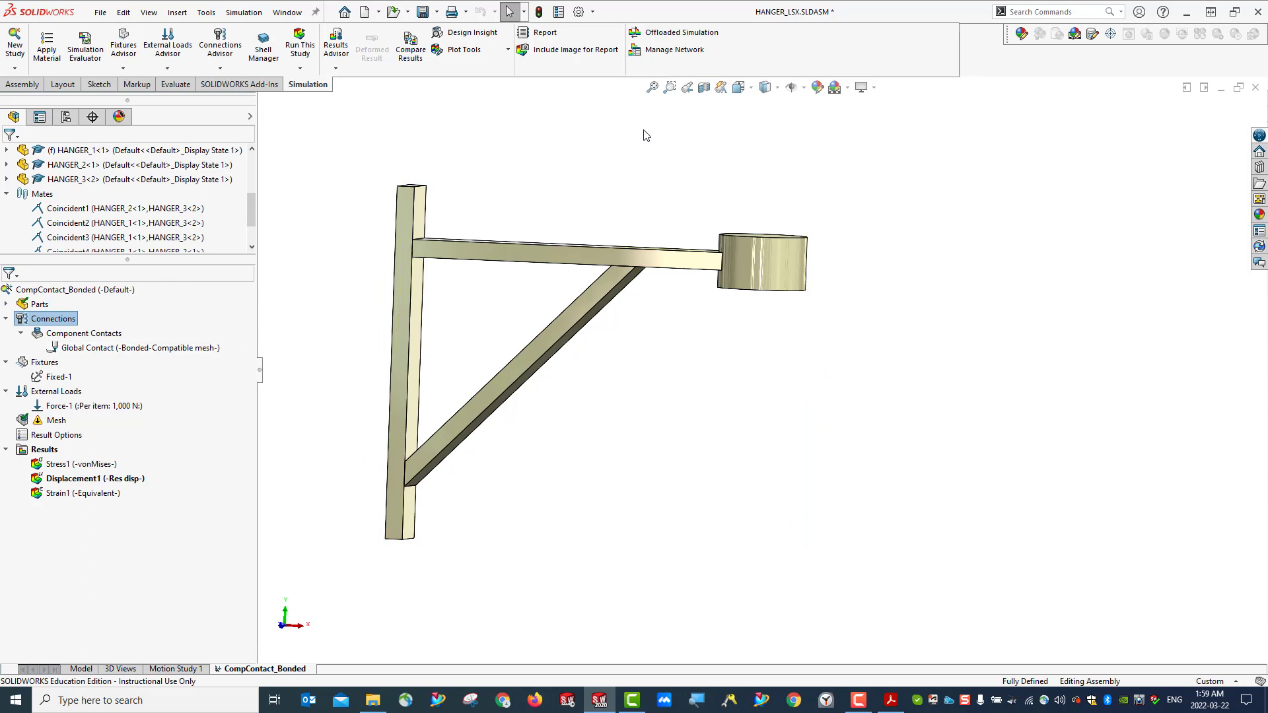
pyautogui.hotkey('ctrl', '7')
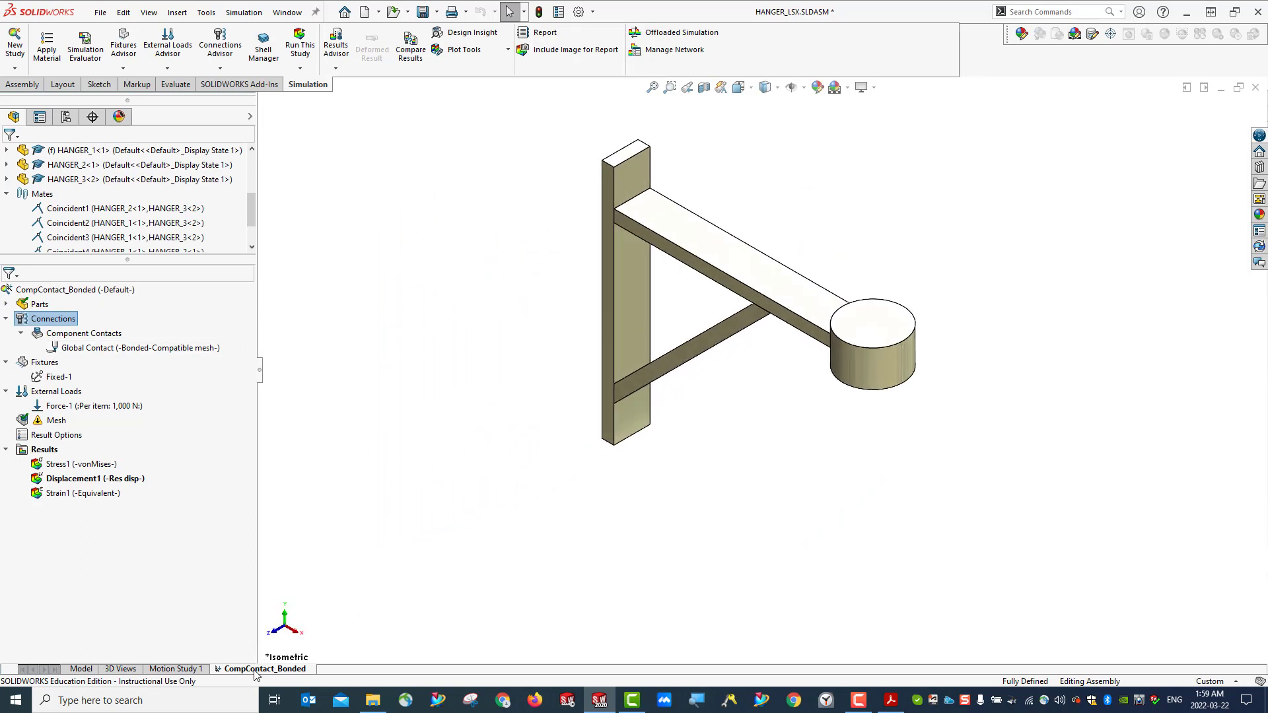
pyautogui.click(422, 12)
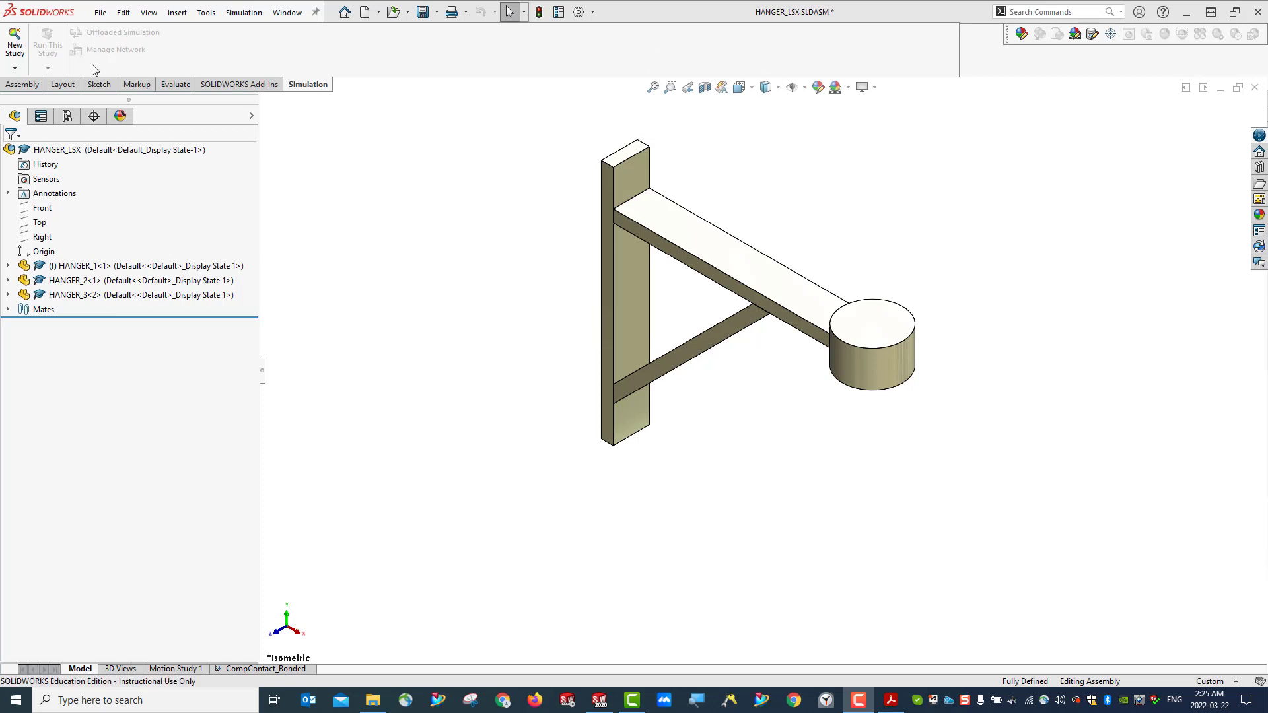
# Create a second static study for the hanger assembly, keeping the default study name
pyautogui.click(15, 68)
pyautogui.click(35, 84)
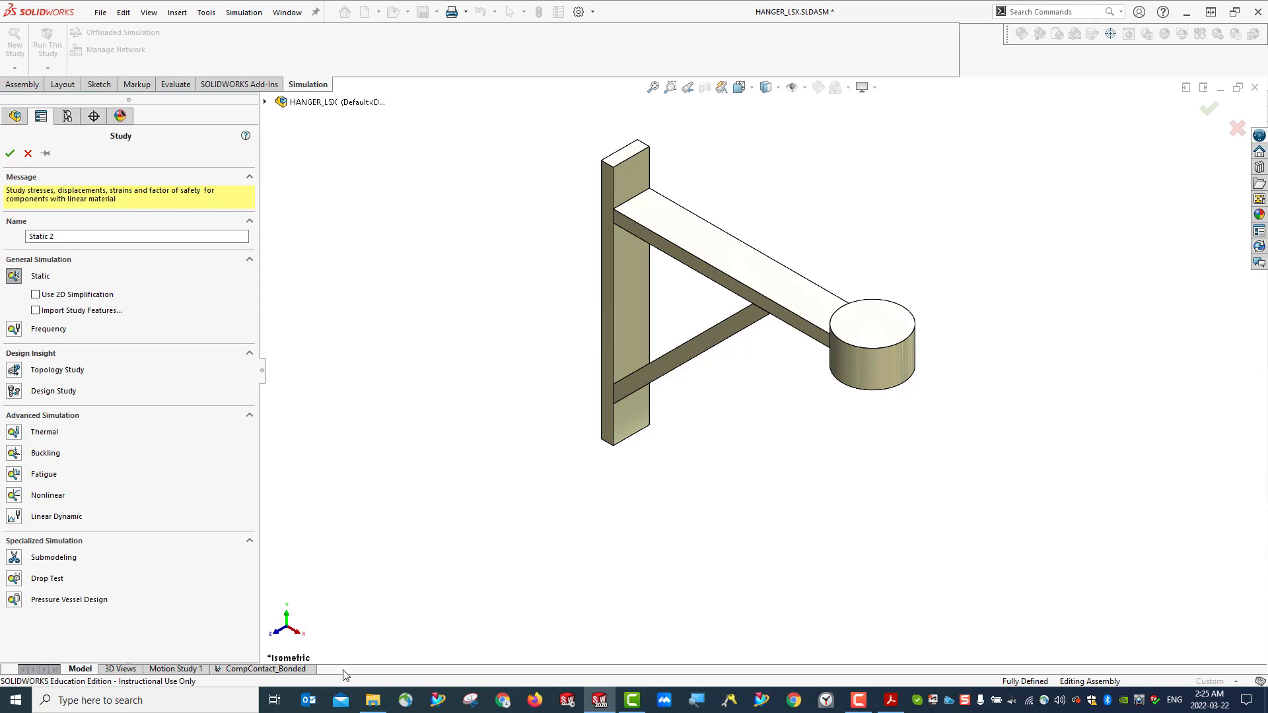
pyautogui.click(10, 153)
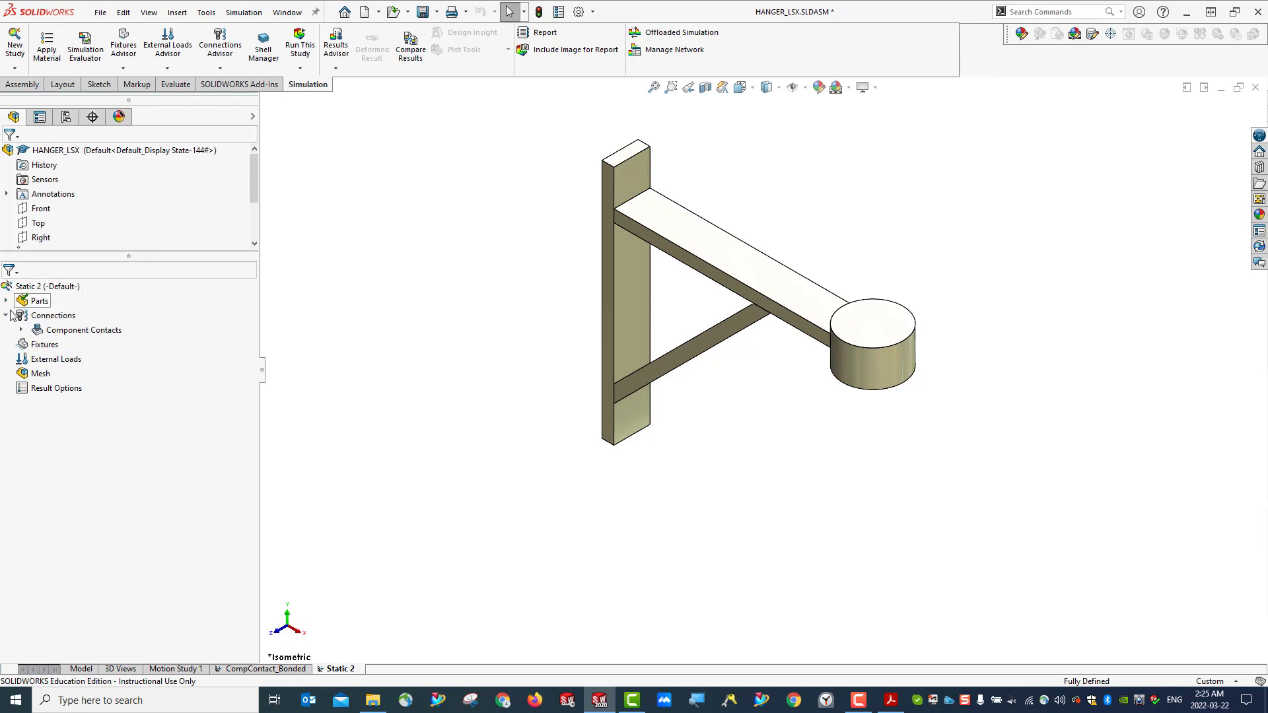
# Calculate a contact visualization plot for the new study, show all contacts on the whole assembly, and close the plot
pyautogui.click(22, 330)
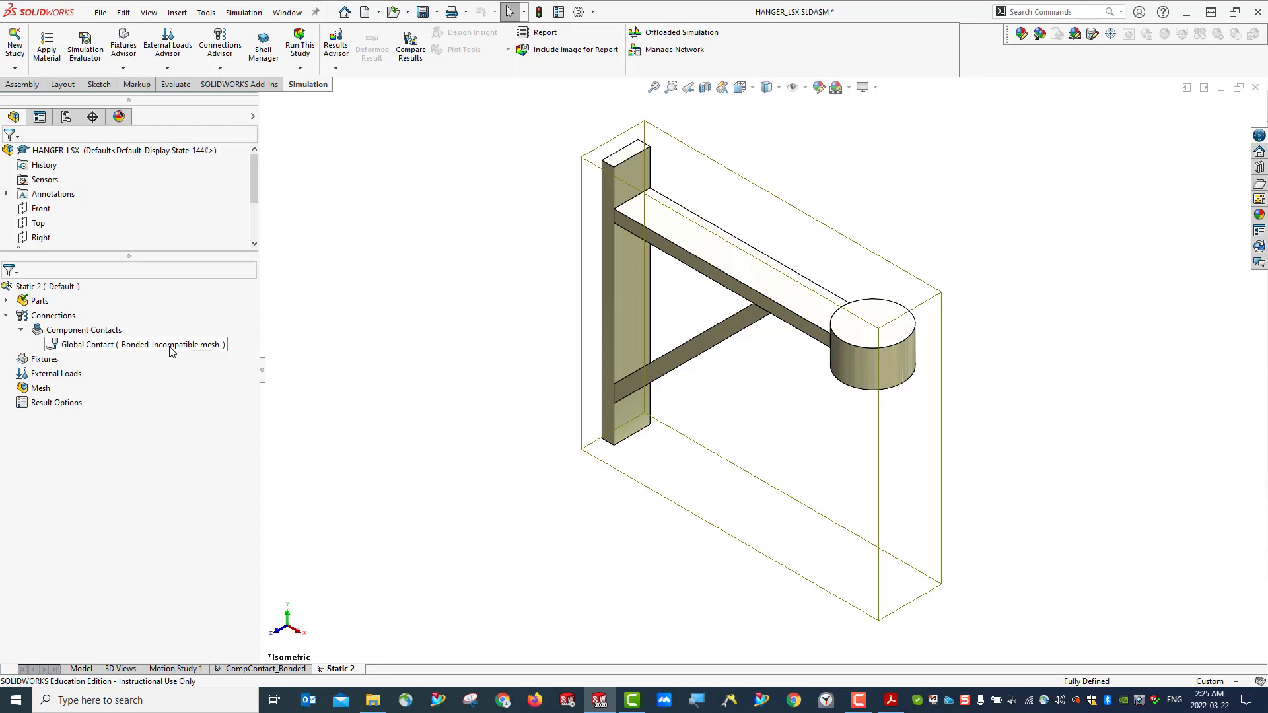
pyautogui.rightClick(53, 316)
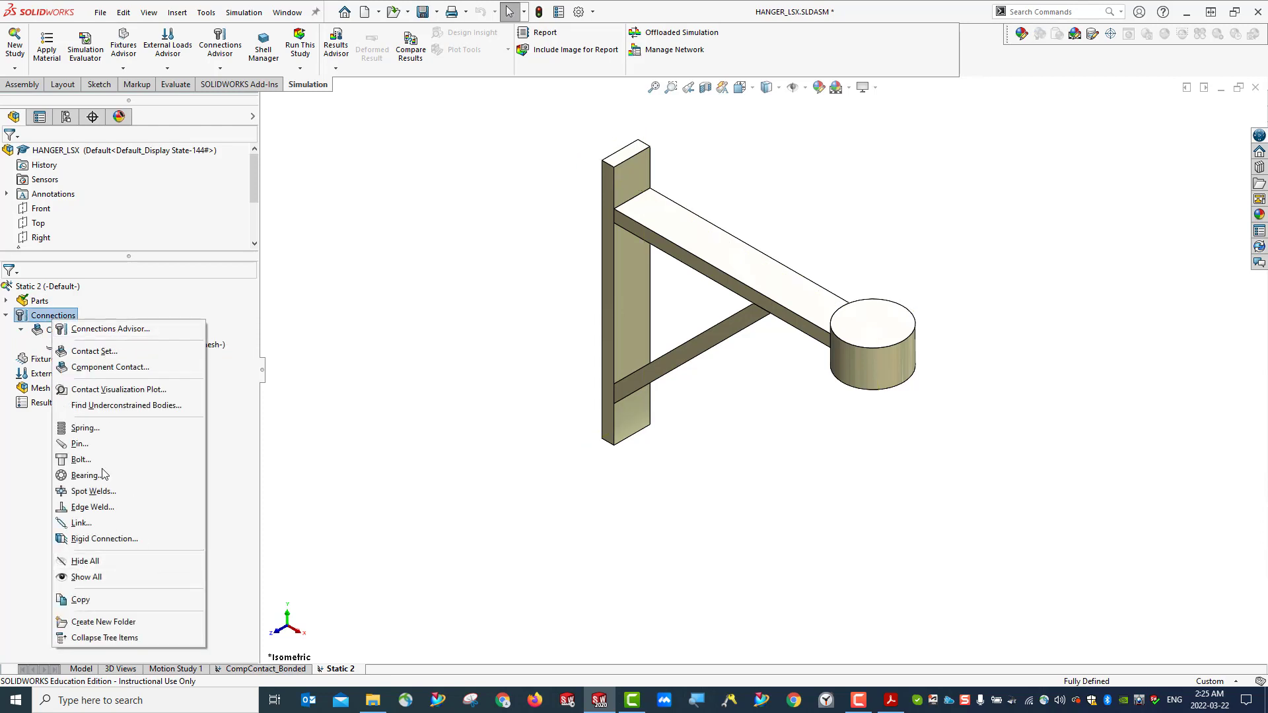
pyautogui.click(100, 389)
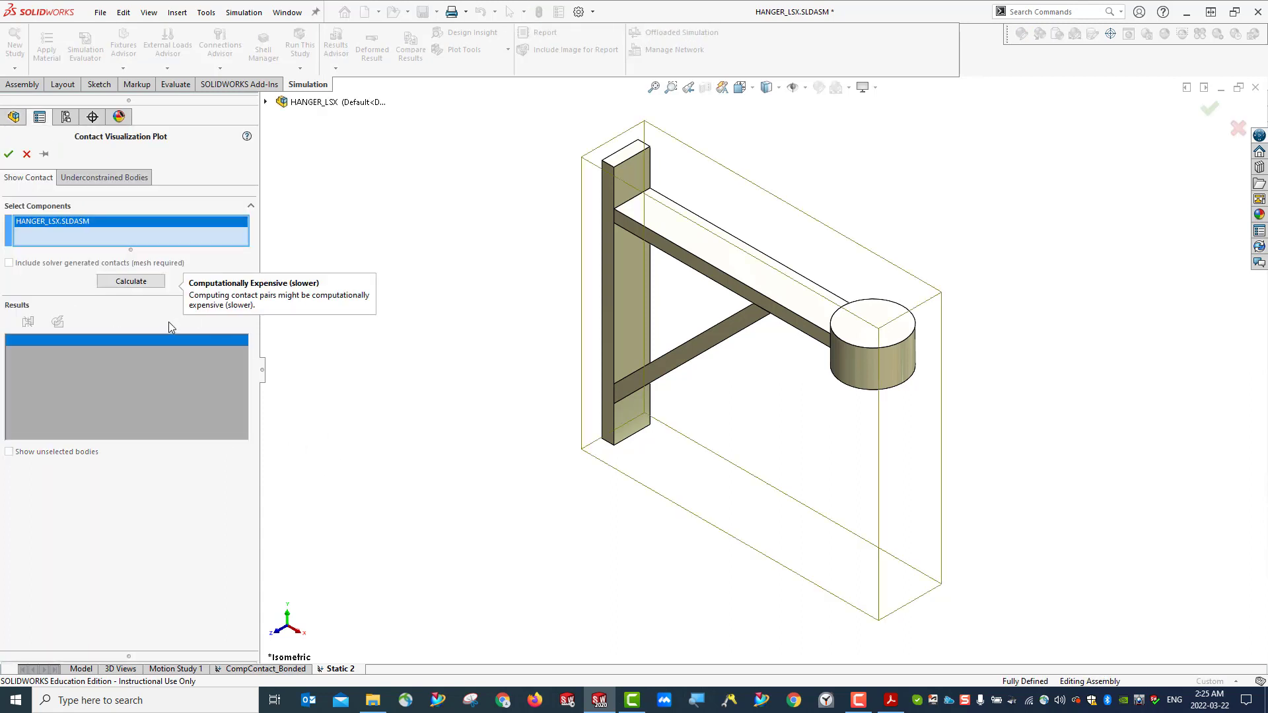
pyautogui.click(130, 282)
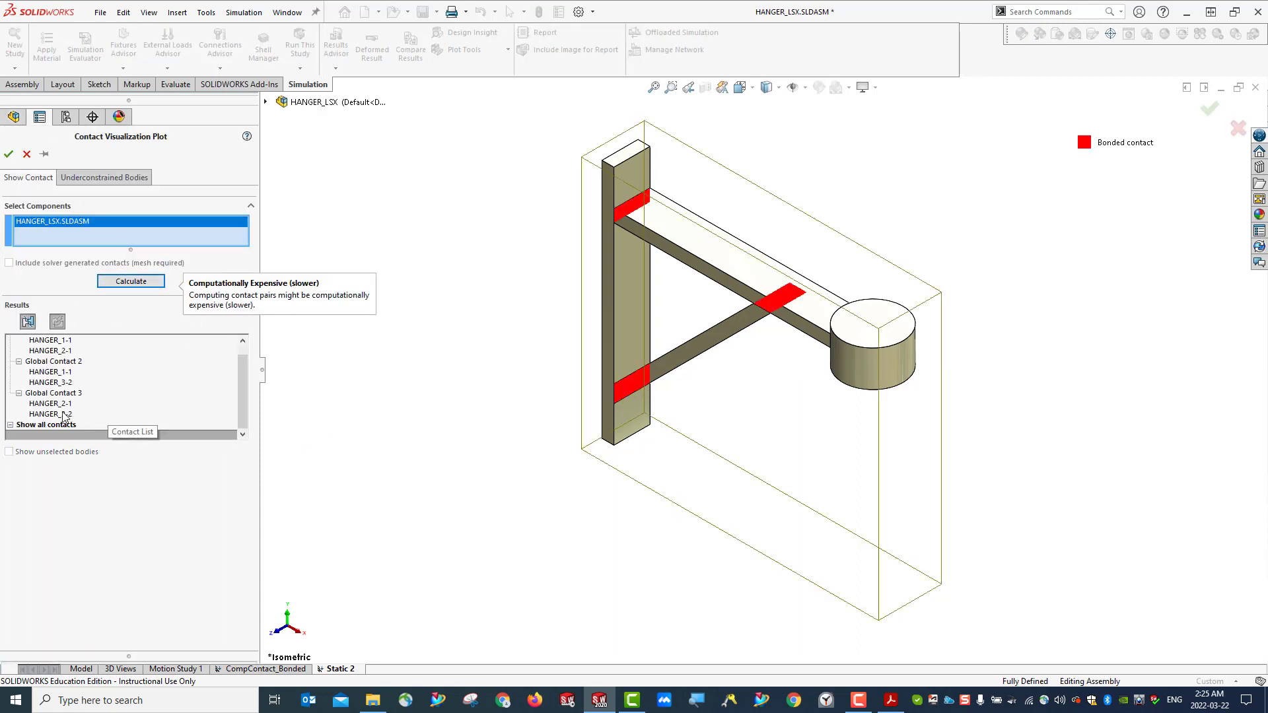
pyautogui.click(58, 426)
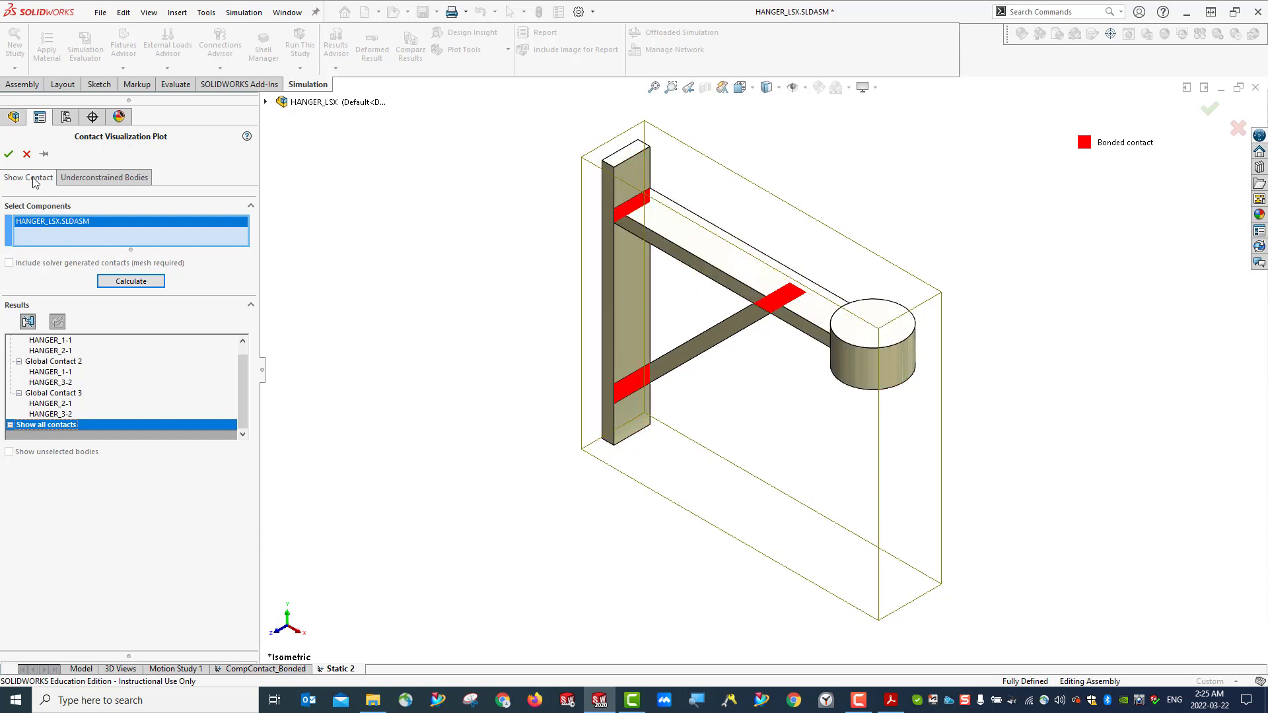
pyautogui.click(26, 154)
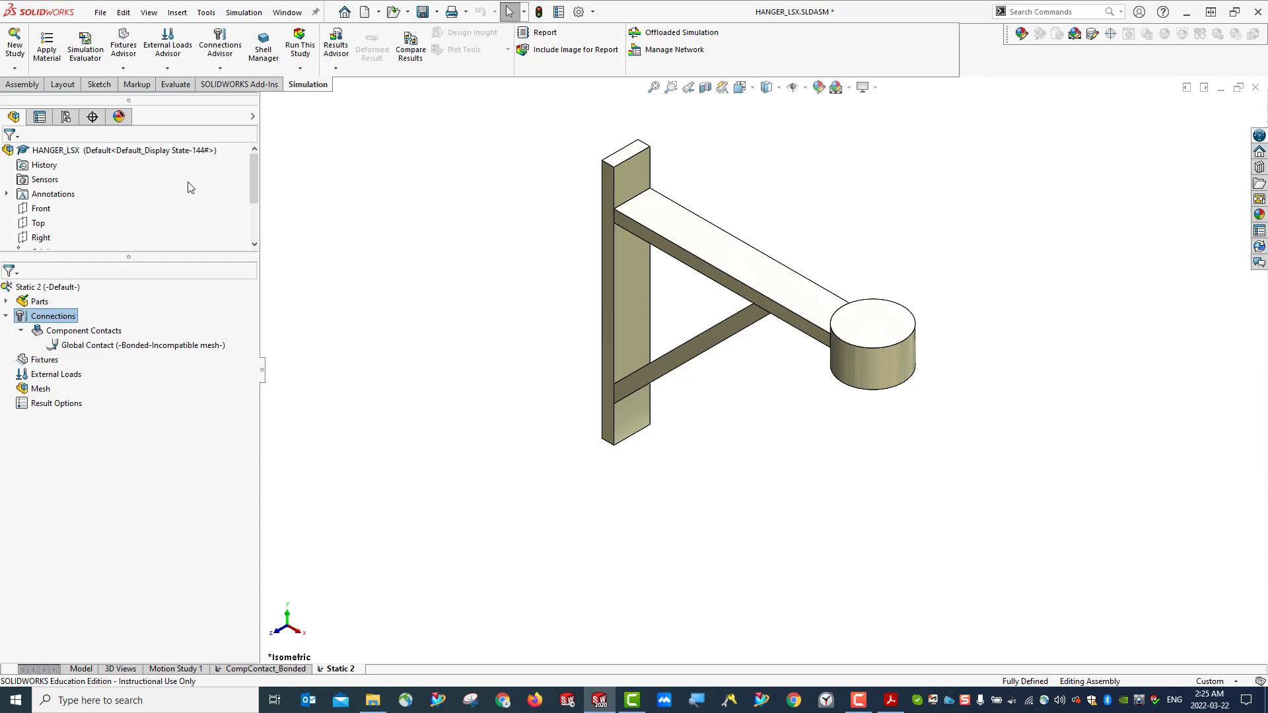
# Set the new study's bonded global contact to use a compatible mesh, and save the assembly
pyautogui.rightClick(99, 347)
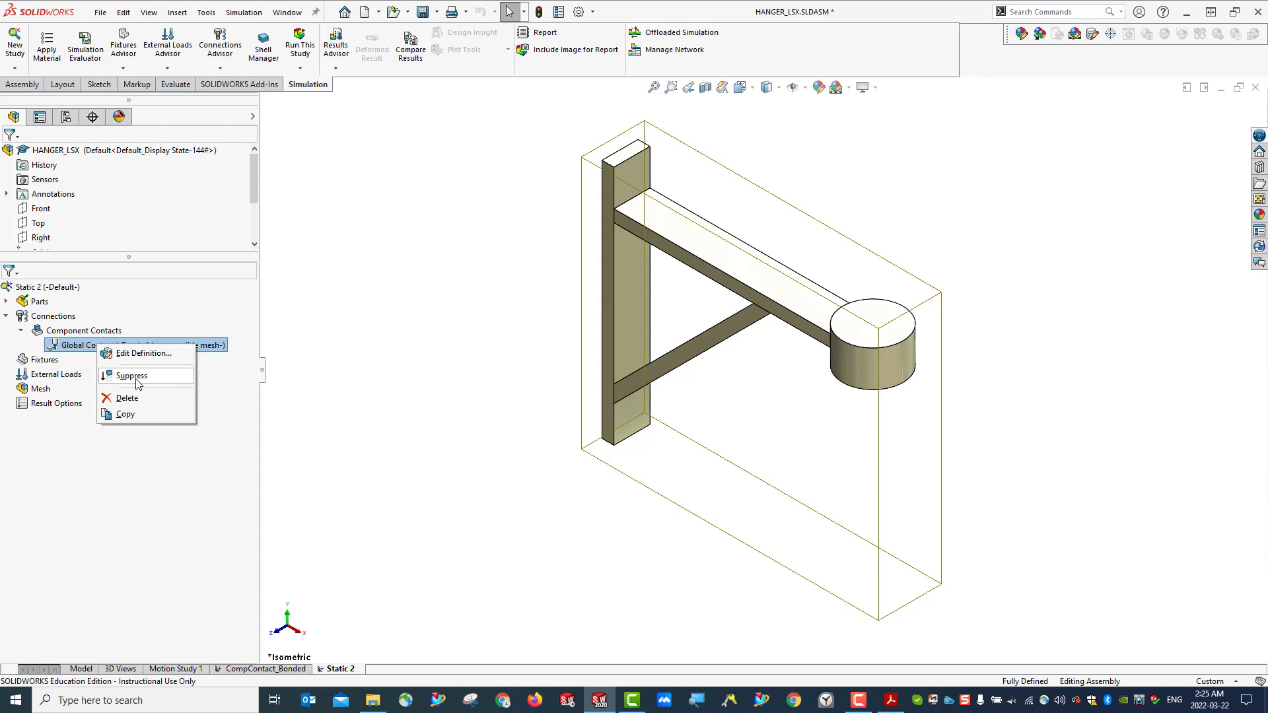
pyautogui.click(177, 486)
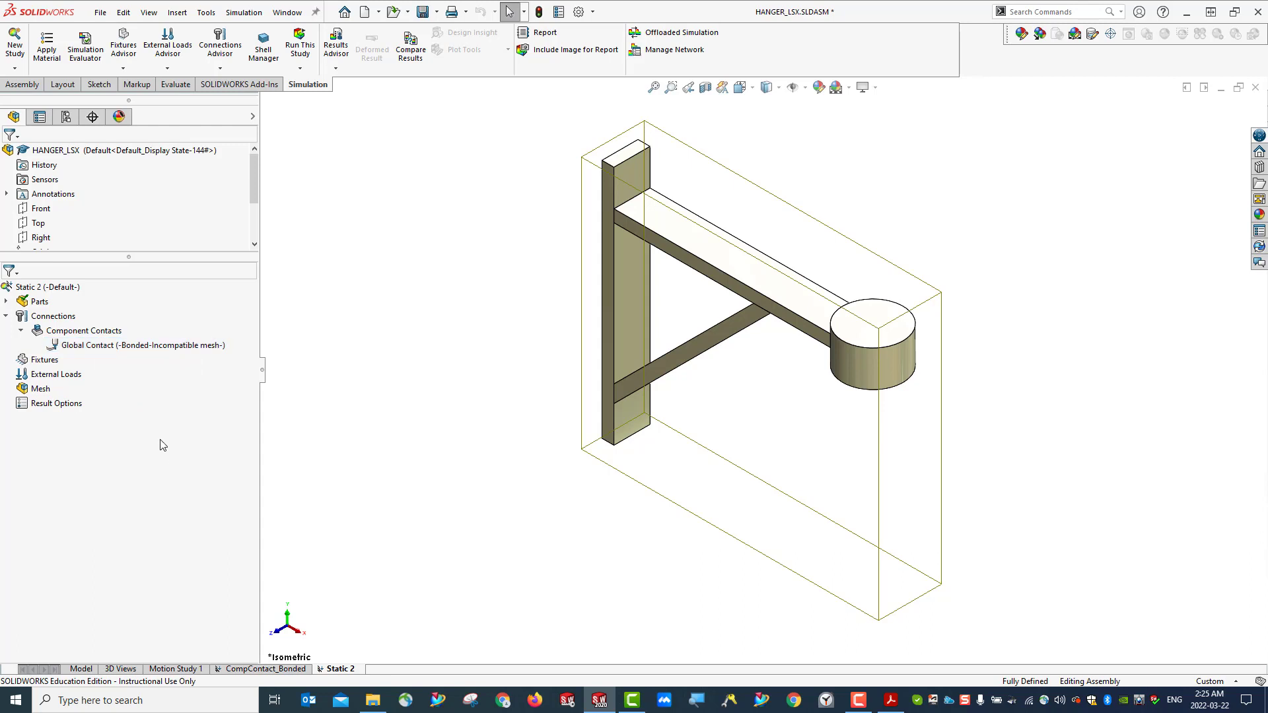
pyautogui.rightClick(140, 351)
pyautogui.click(178, 359)
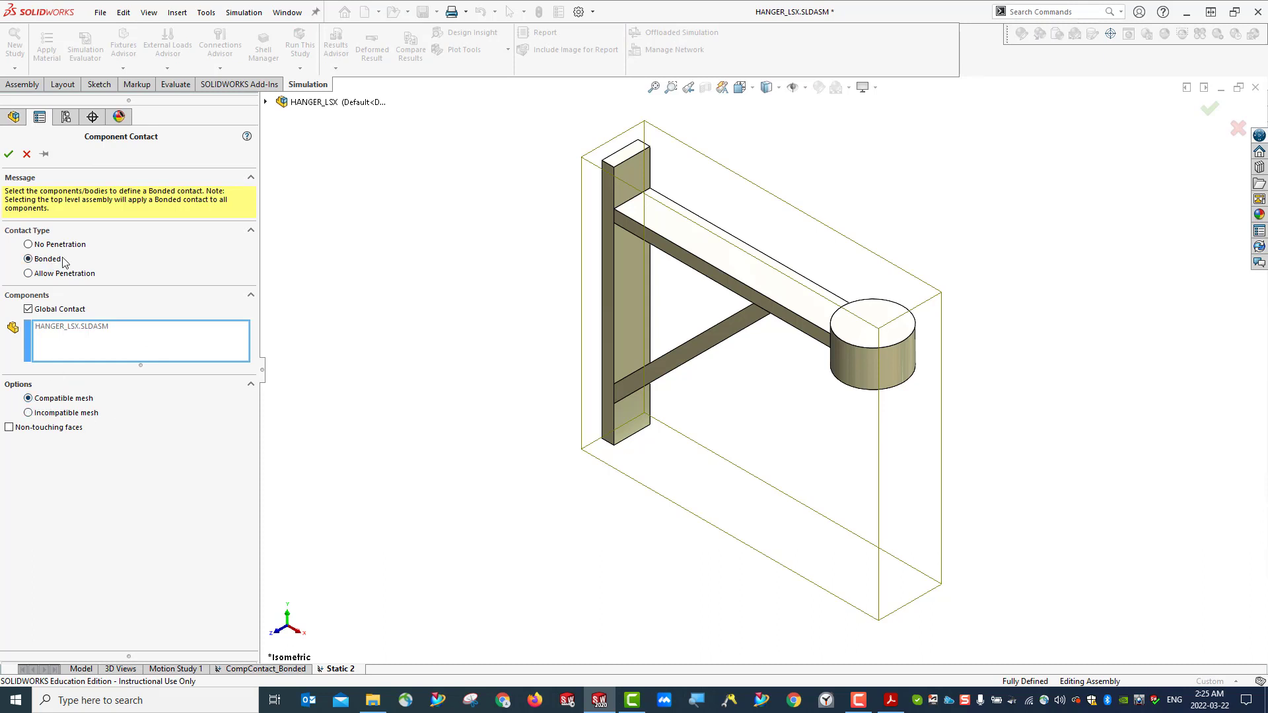
pyautogui.click(8, 154)
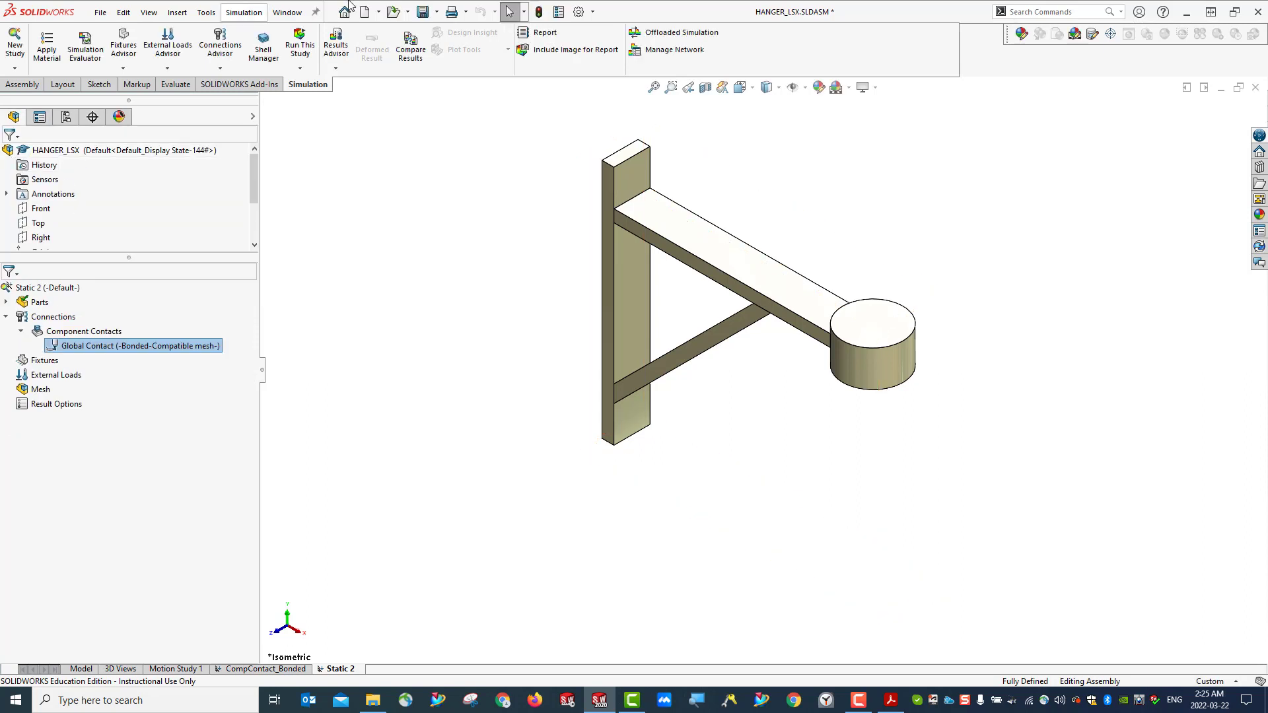
pyautogui.click(422, 13)
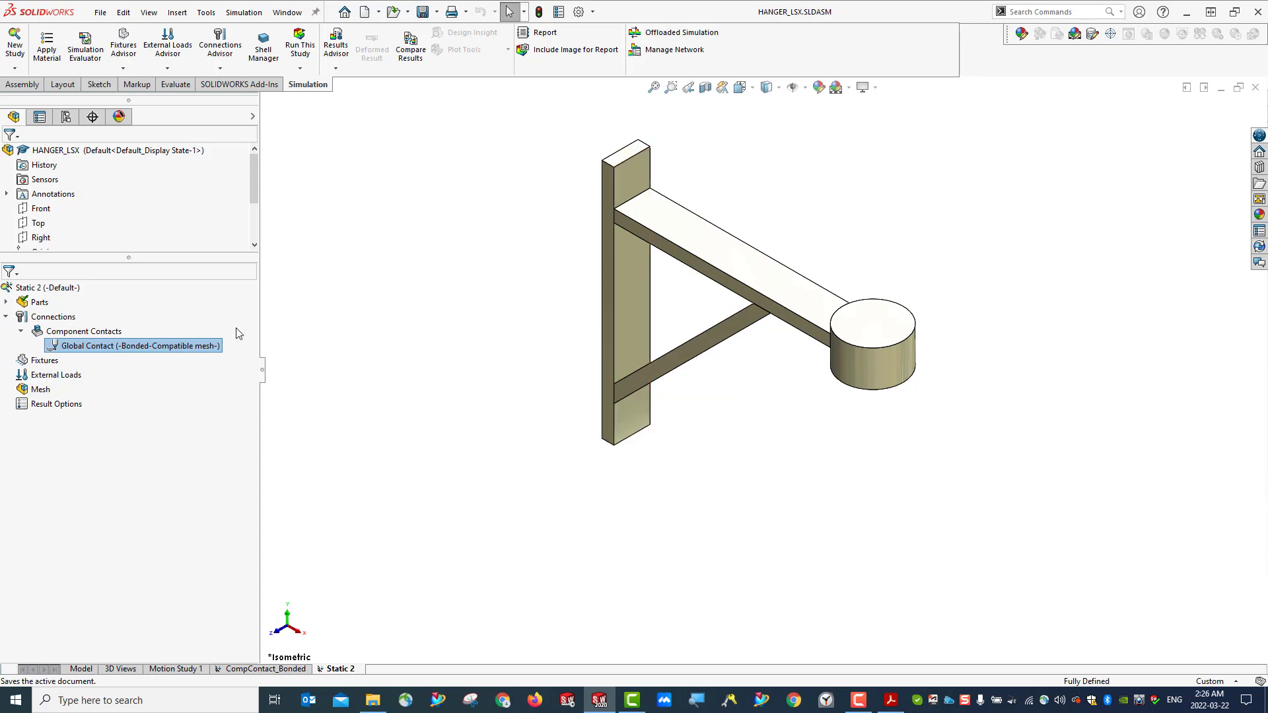
# Define a No Penetration contact set between HANGER_1's arm-side face and HANGER_3's lower end face, hiding HANGER_1 to reach the second face
pyautogui.rightClick(53, 322)
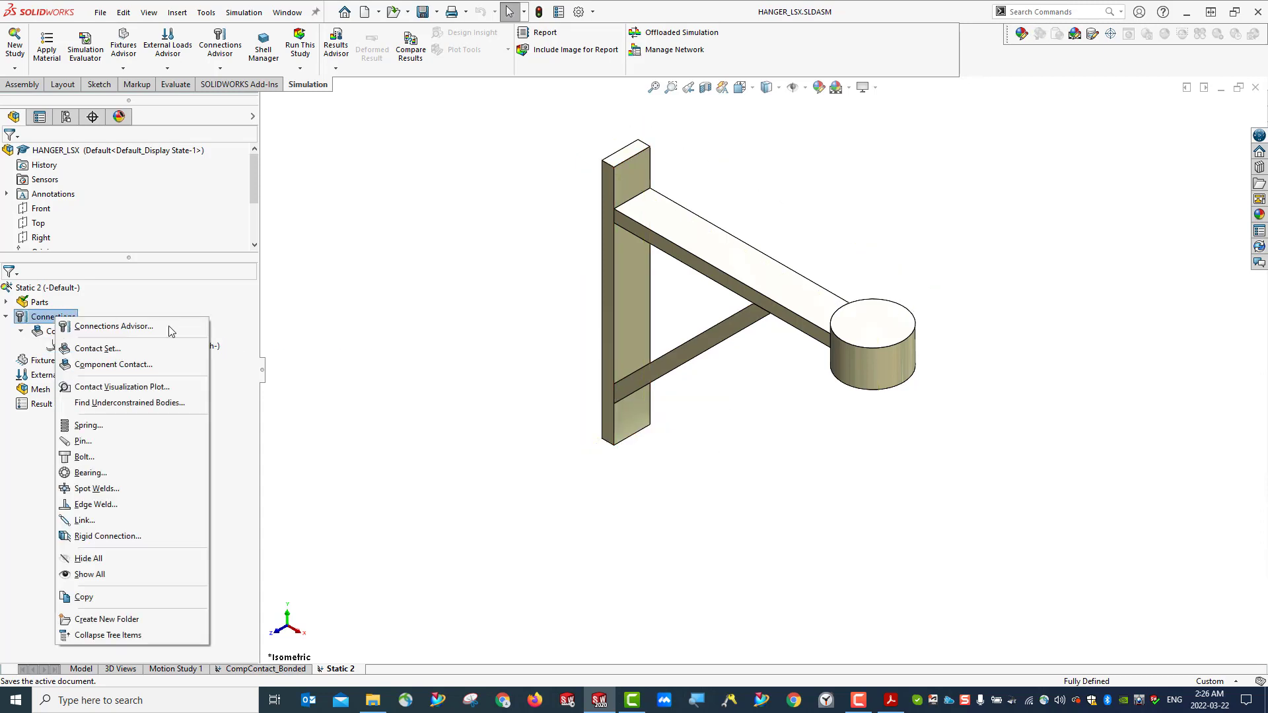
pyautogui.click(98, 349)
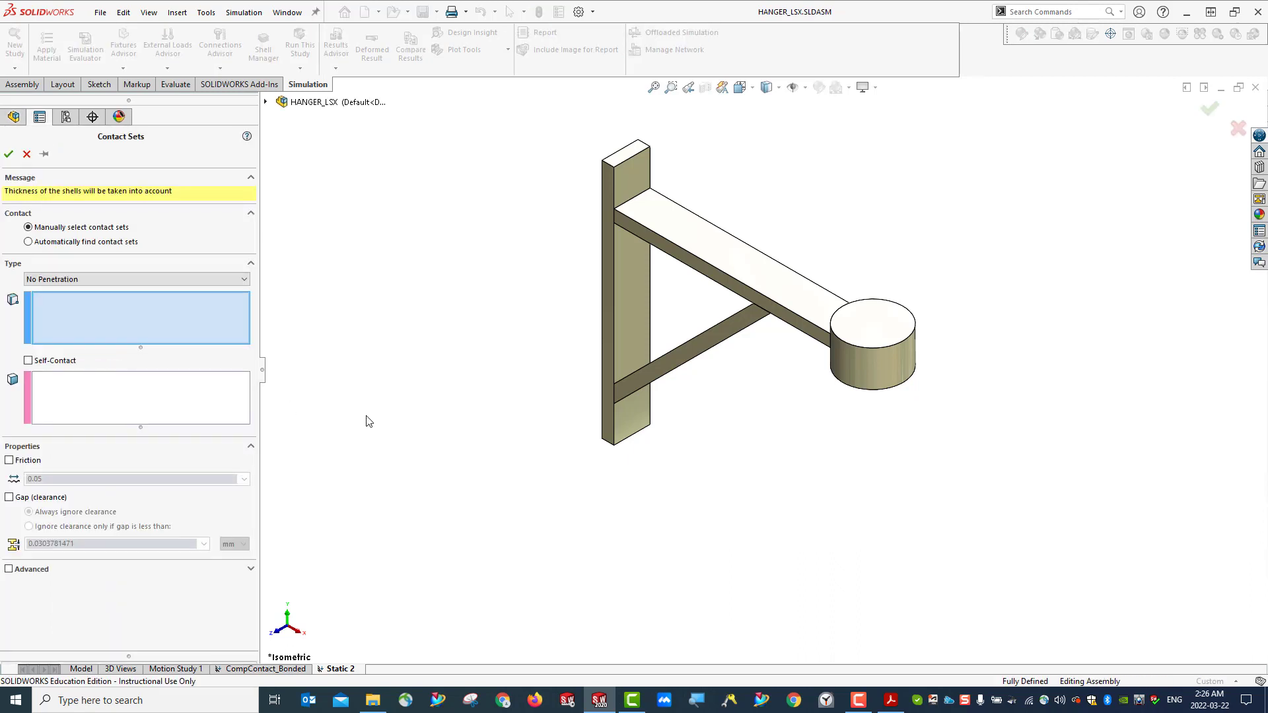
pyautogui.click(264, 101)
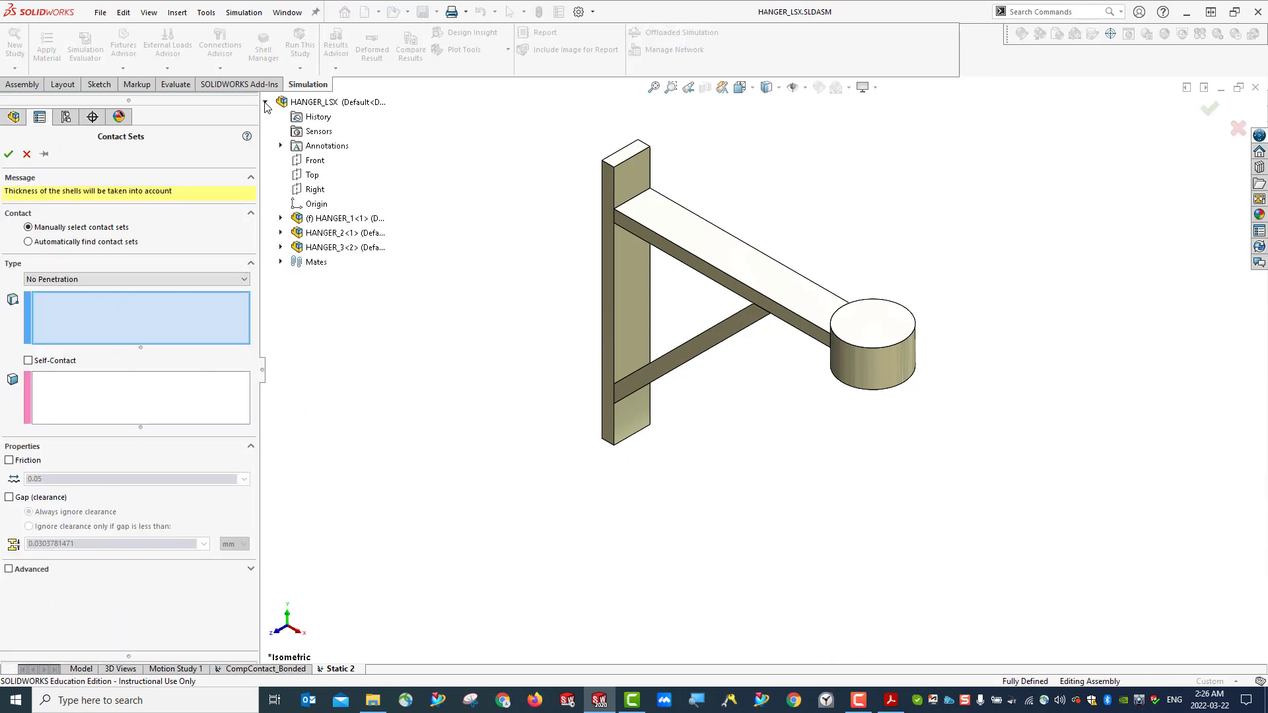
pyautogui.click(627, 366)
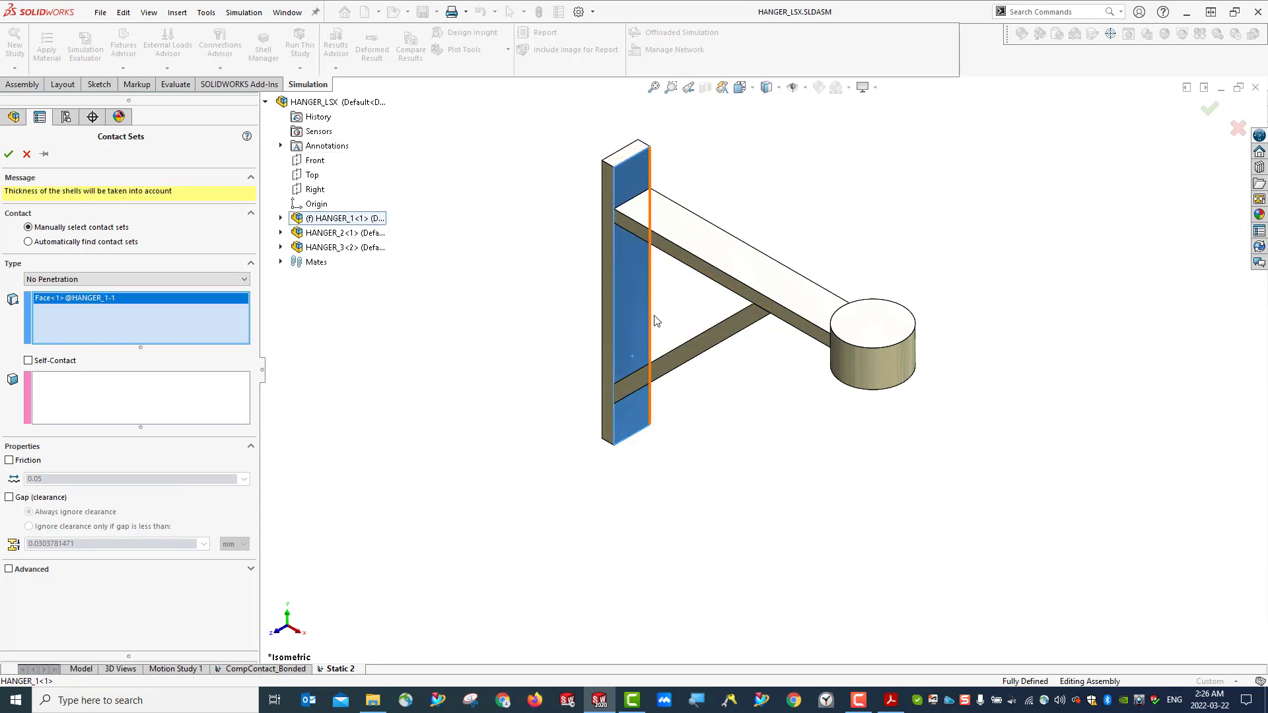
pyautogui.click(78, 400)
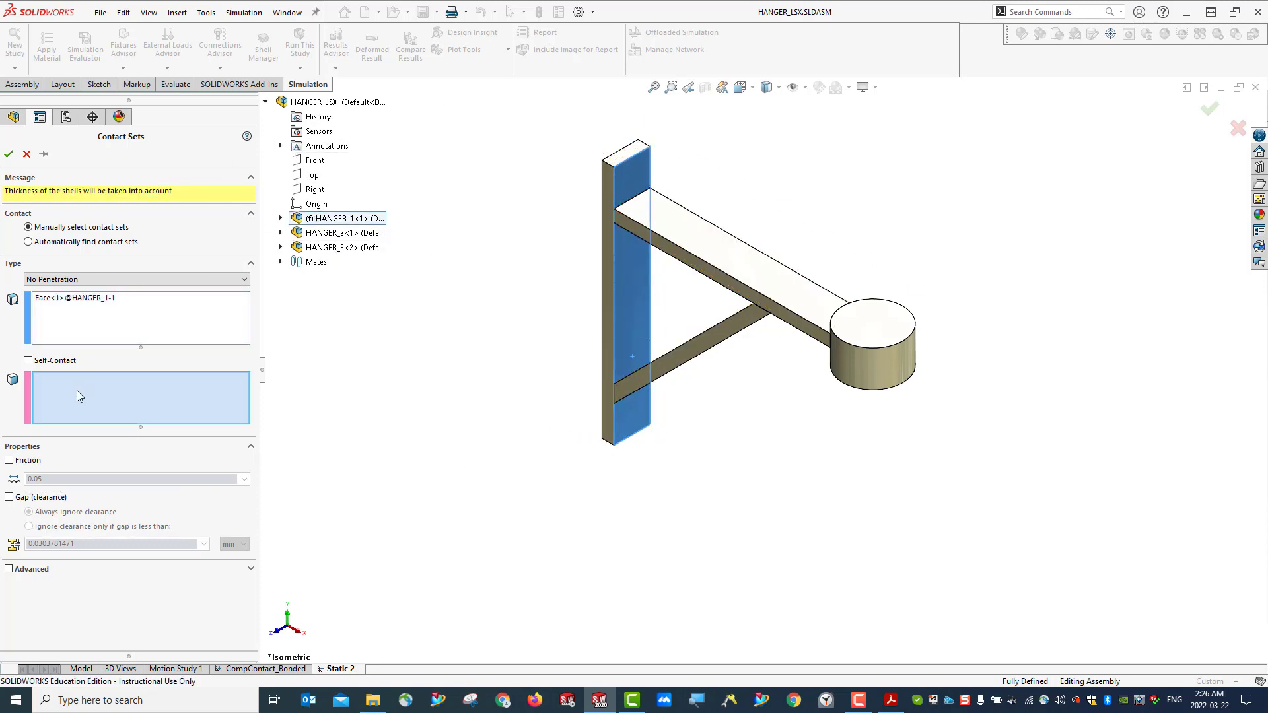
pyautogui.rightClick(316, 221)
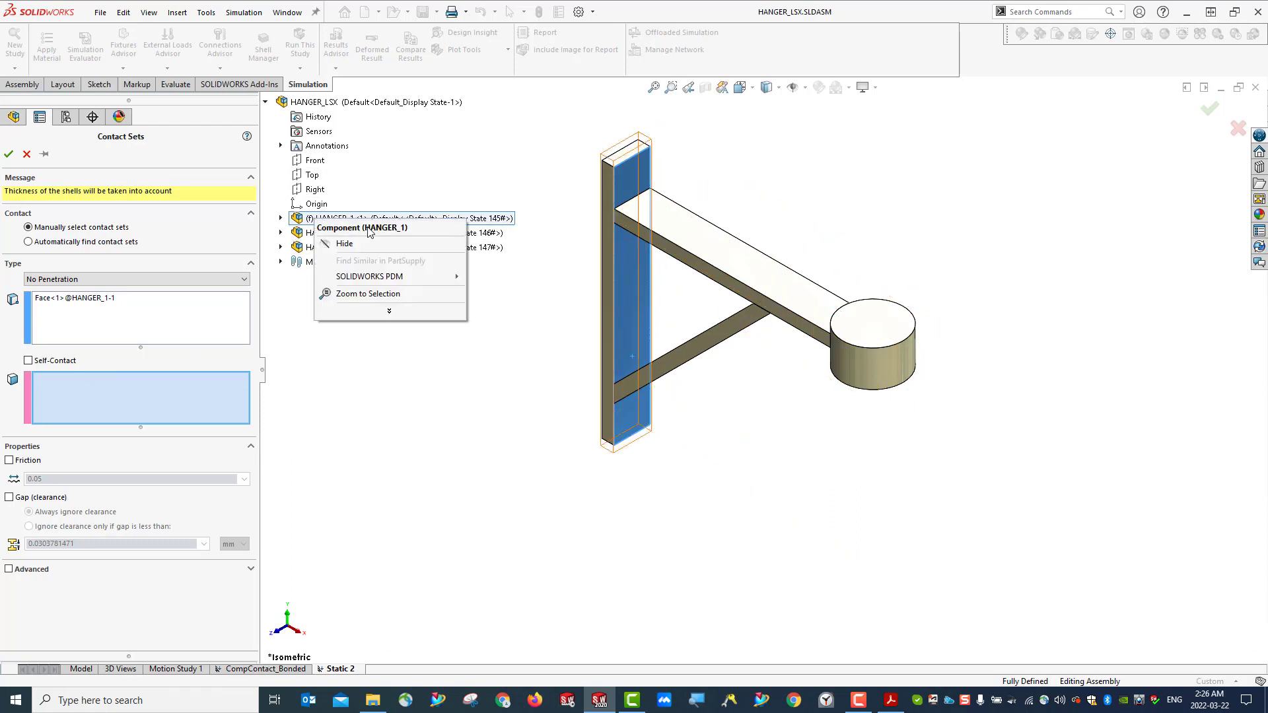
pyautogui.click(350, 245)
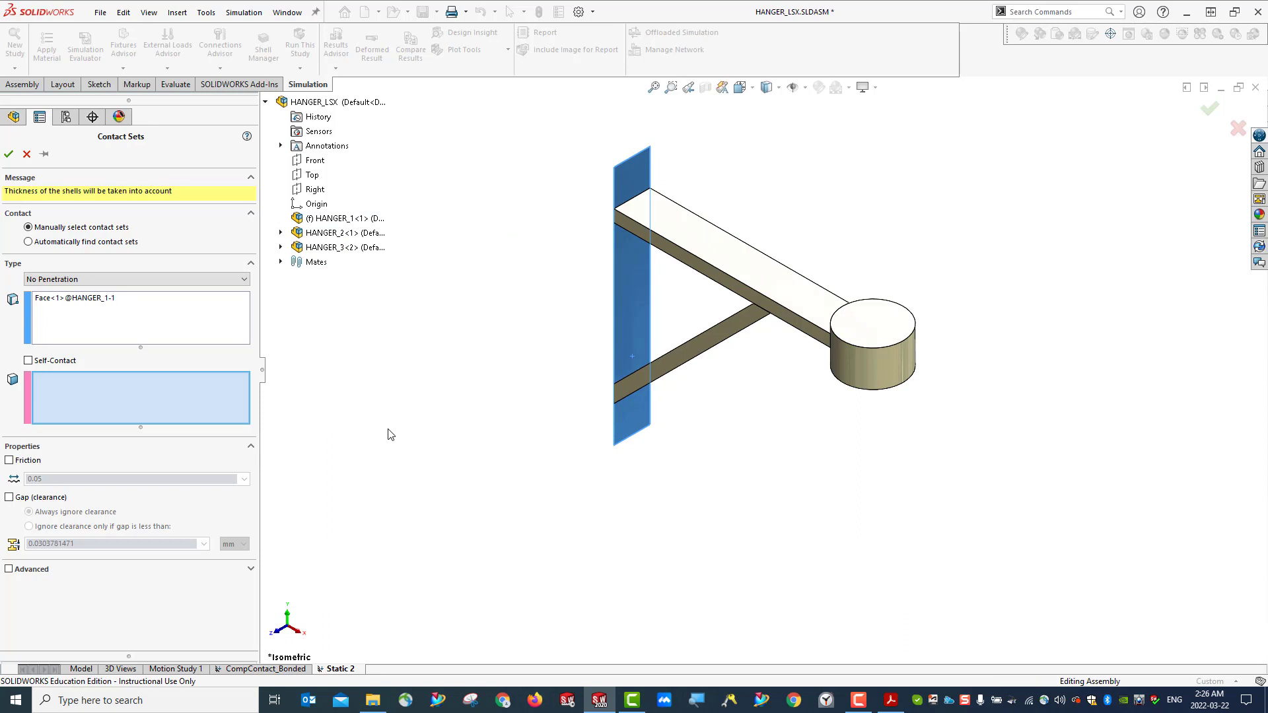
pyautogui.moveTo(390, 434); pyautogui.dragTo(625, 438, button='middle')
pyautogui.click(645, 428)
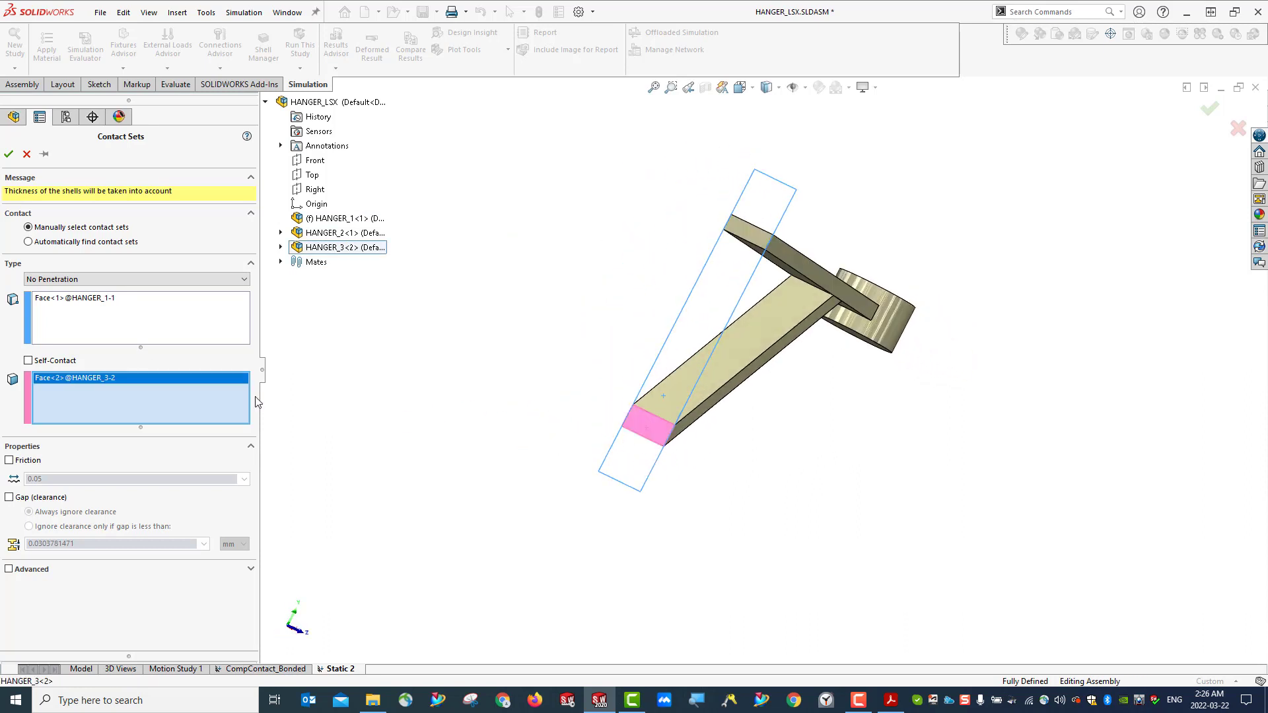
pyautogui.click(9, 155)
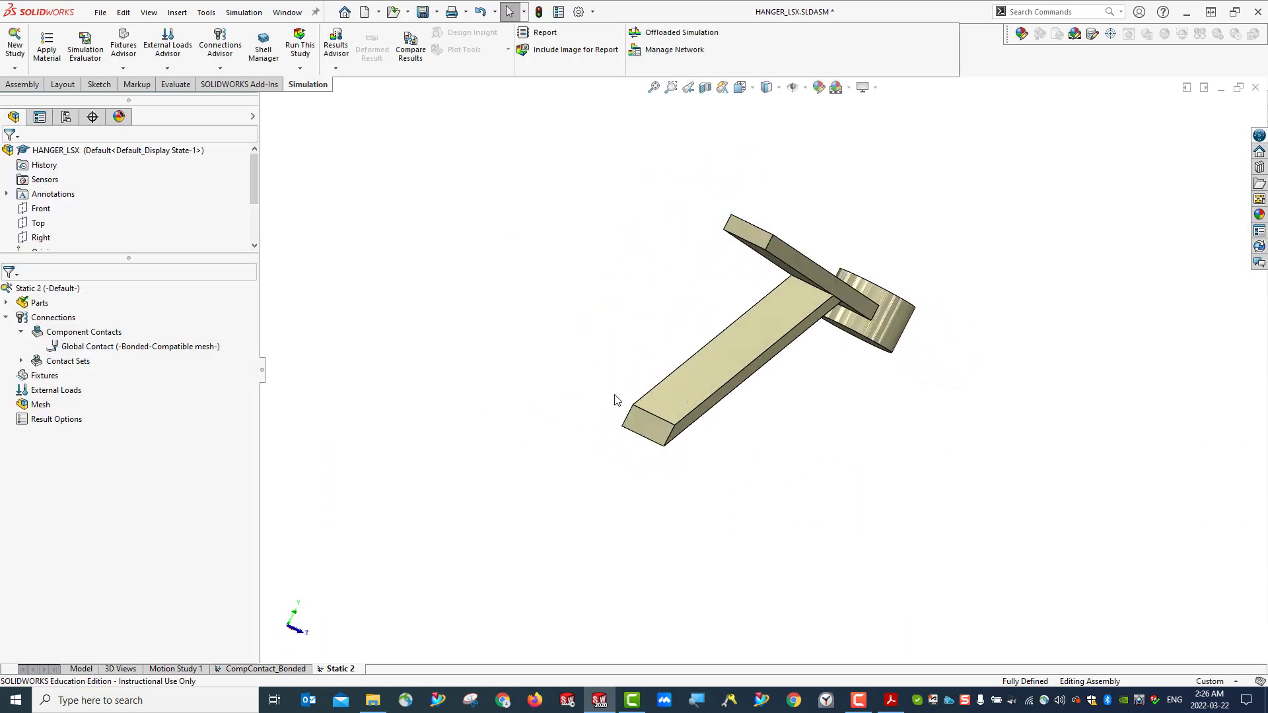
# Show the hidden HANGER_1 component again and return the assembly to the isometric view
pyautogui.scroll(-2, 96, 231)
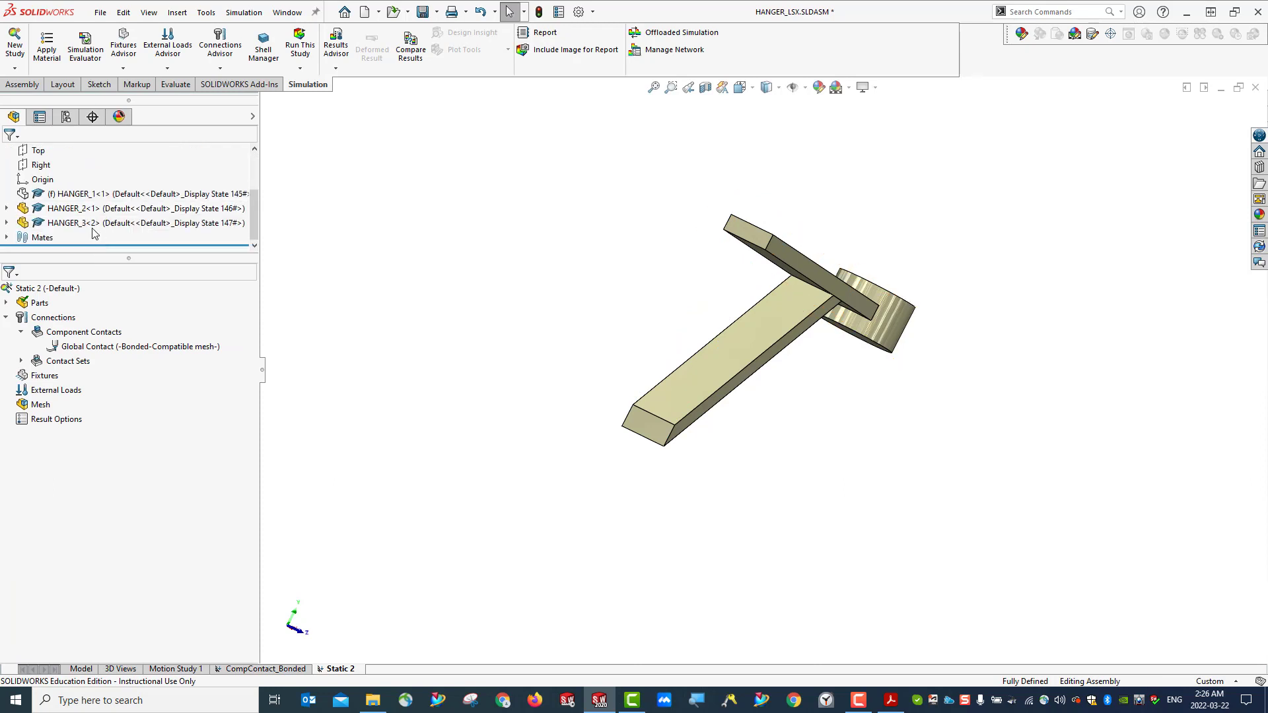
pyautogui.rightClick(74, 195)
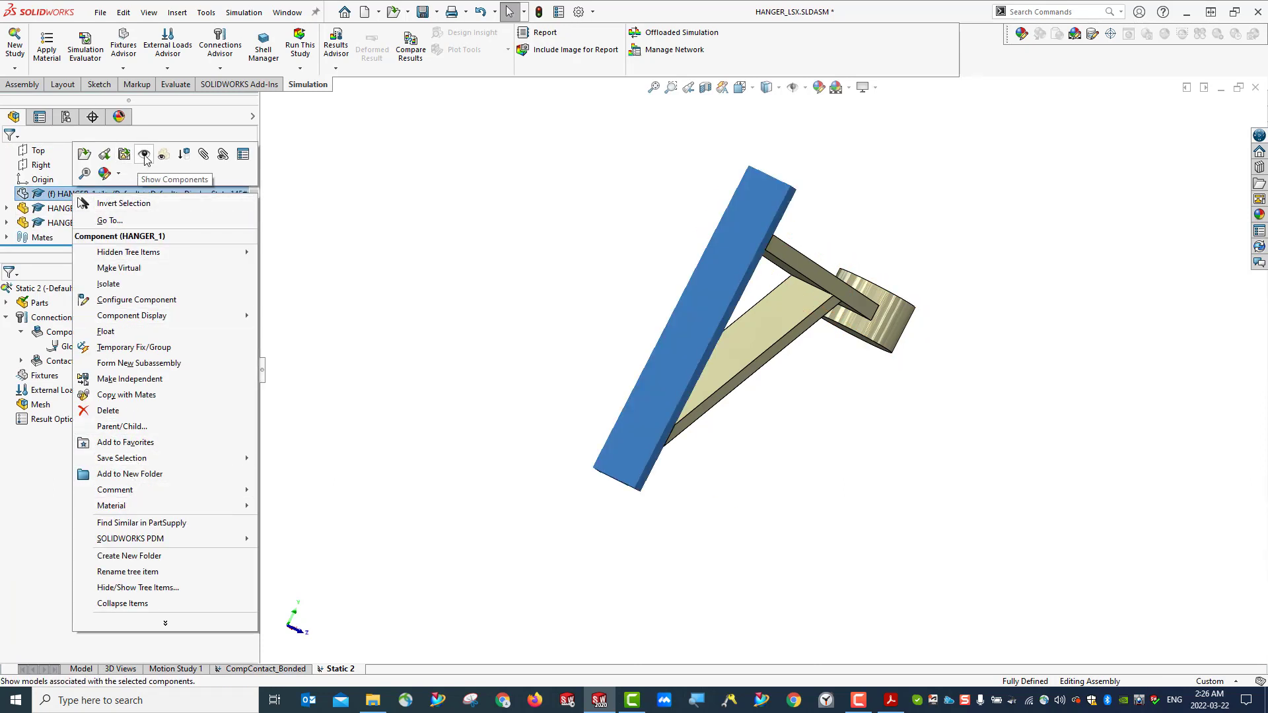
pyautogui.click(460, 381)
pyautogui.moveTo(767, 500); pyautogui.dragTo(631, 479, button='middle')
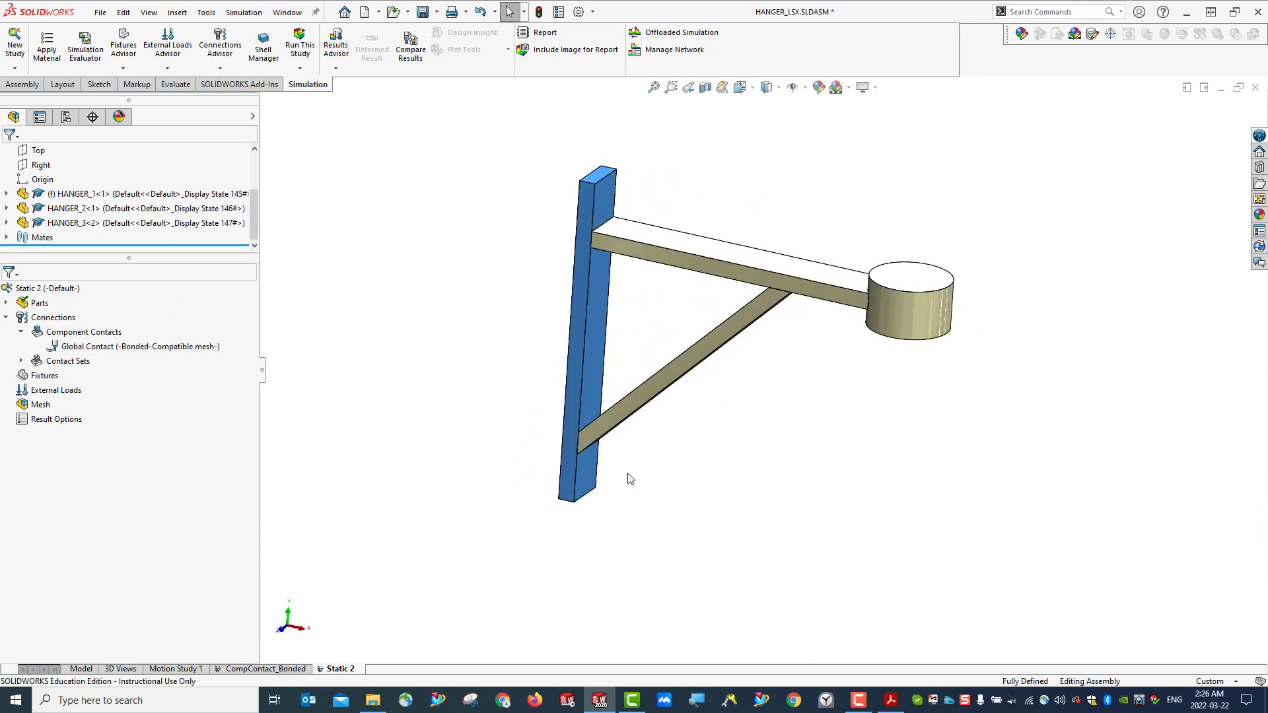
pyautogui.hotkey('ctrl', '7')
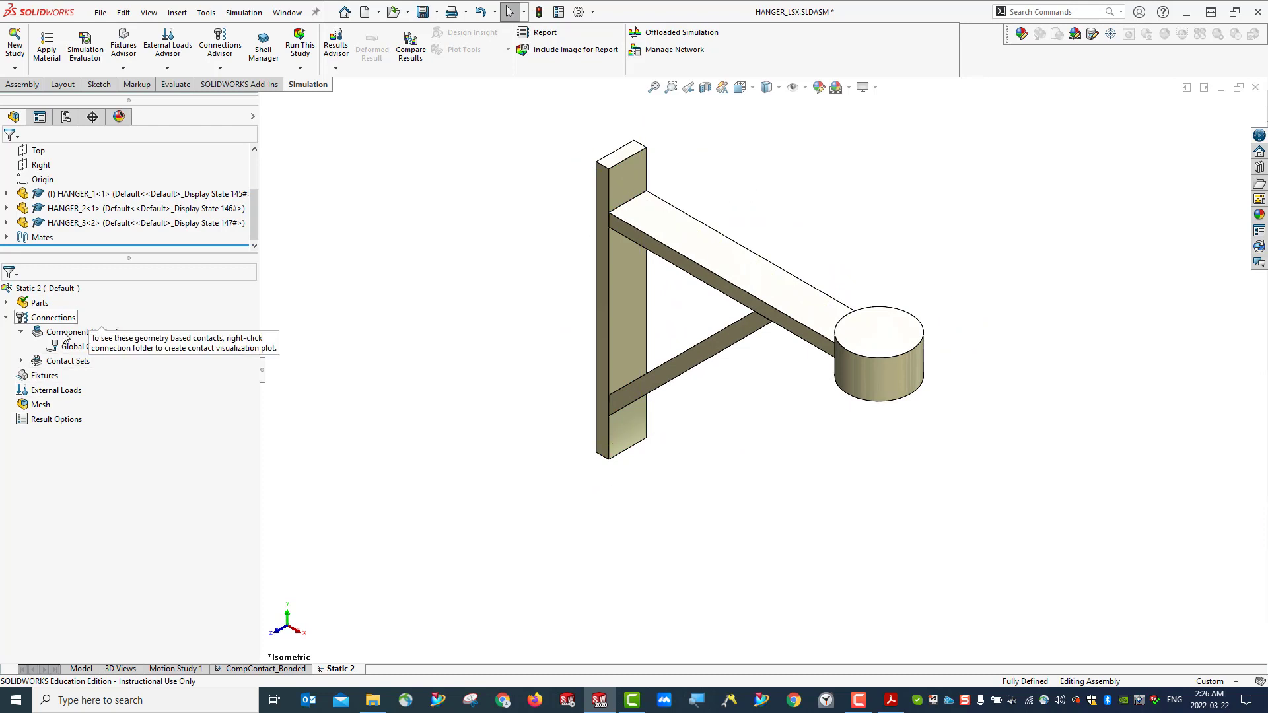
# Edit the No Penetration contact set between HANGER_1 and HANGER_3 to use the advanced Node to node option
pyautogui.click(20, 361)
pyautogui.click(68, 376)
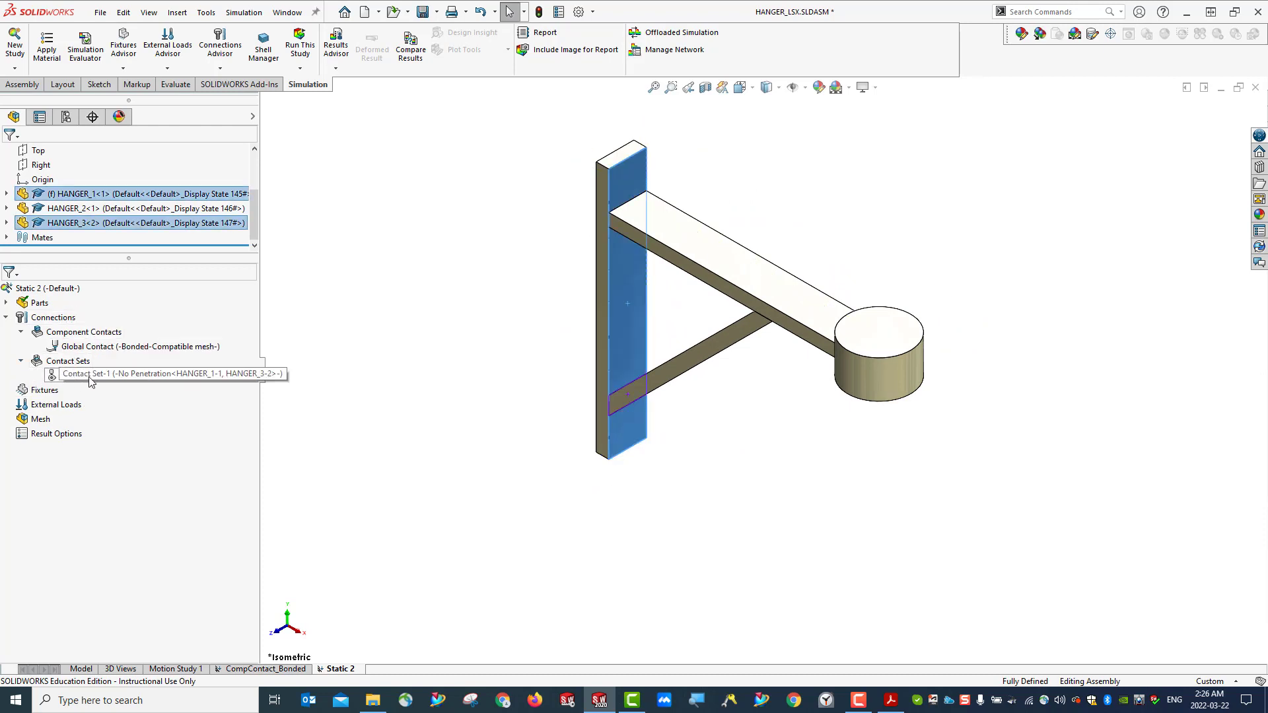
pyautogui.rightClick(90, 380)
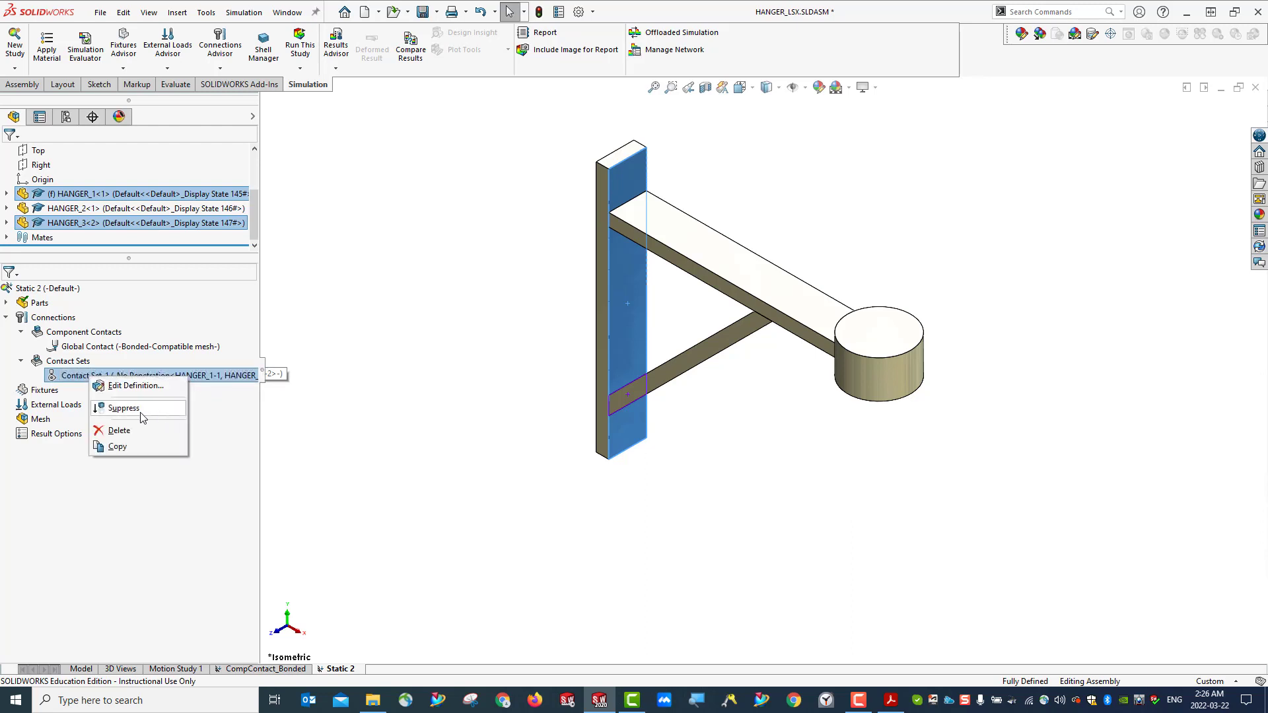
pyautogui.click(402, 467)
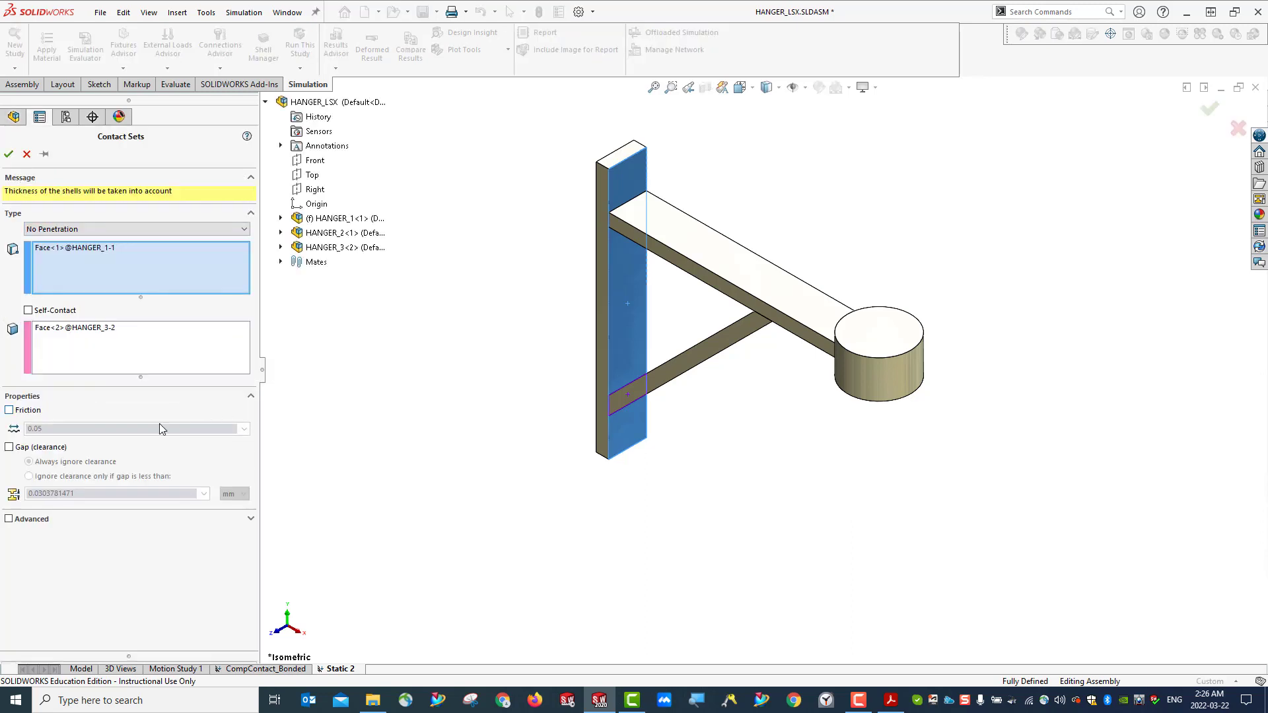
pyautogui.click(251, 520)
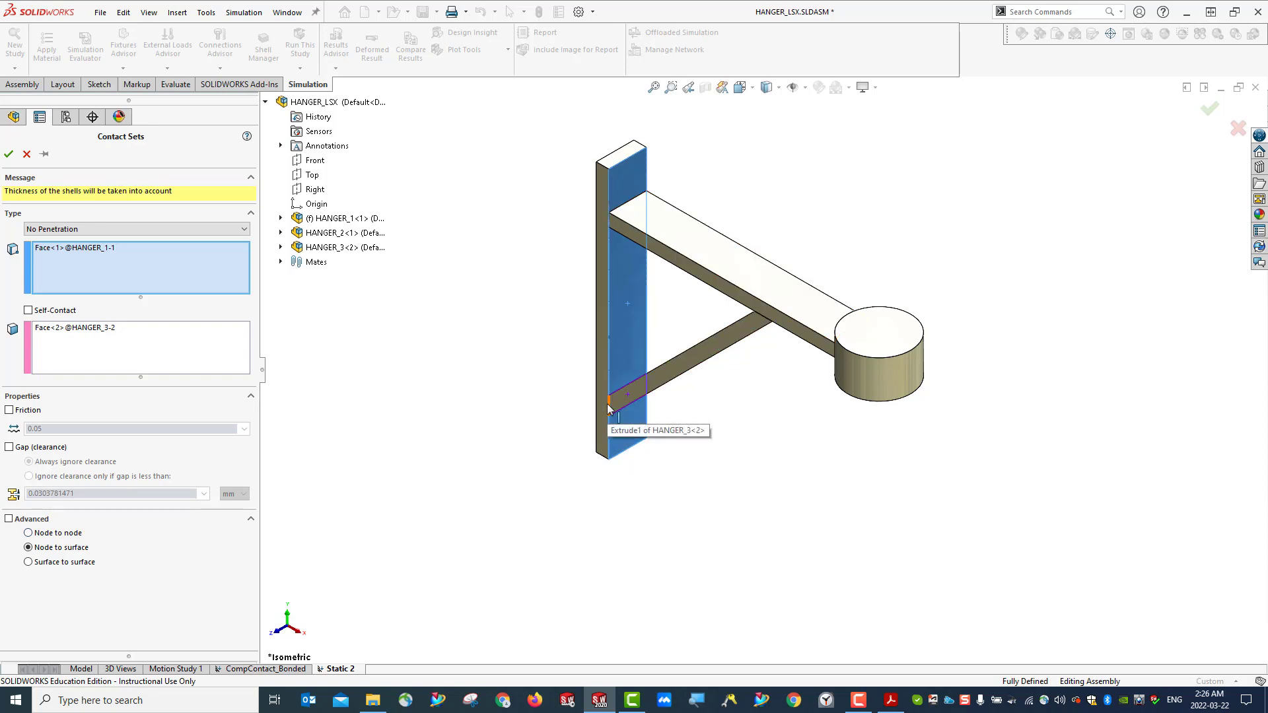
pyautogui.click(28, 533)
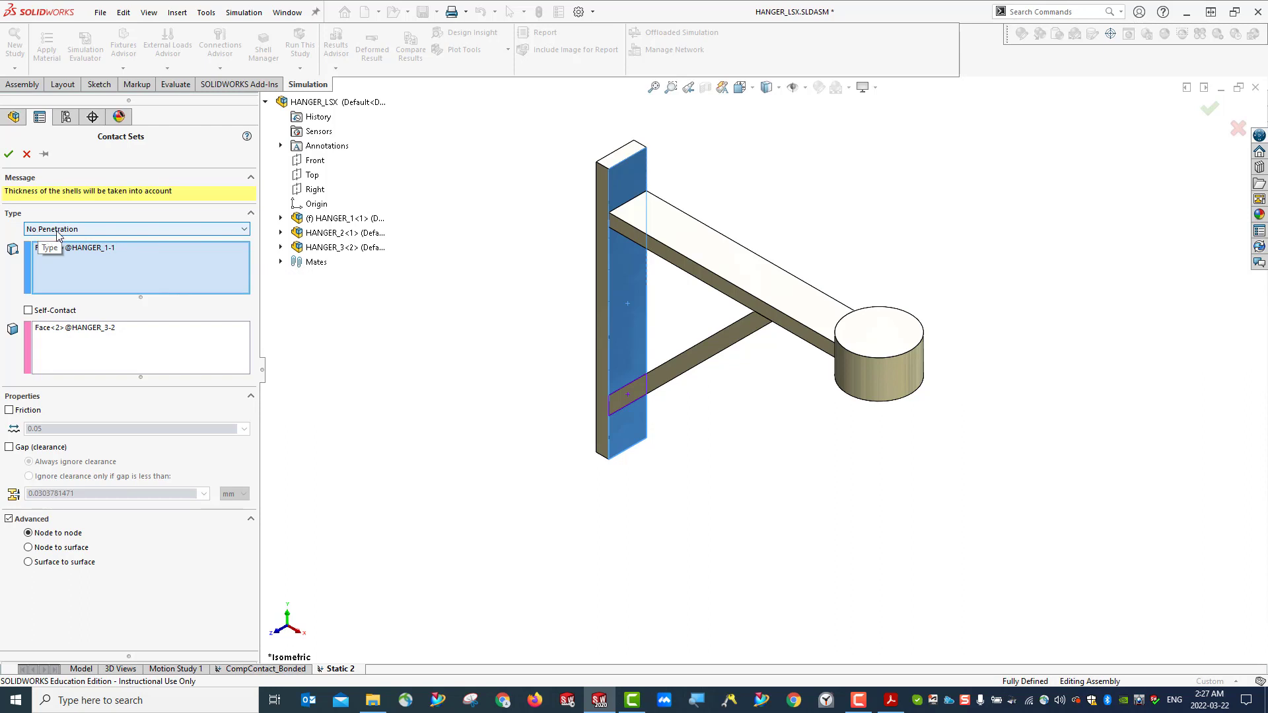
pyautogui.click(9, 156)
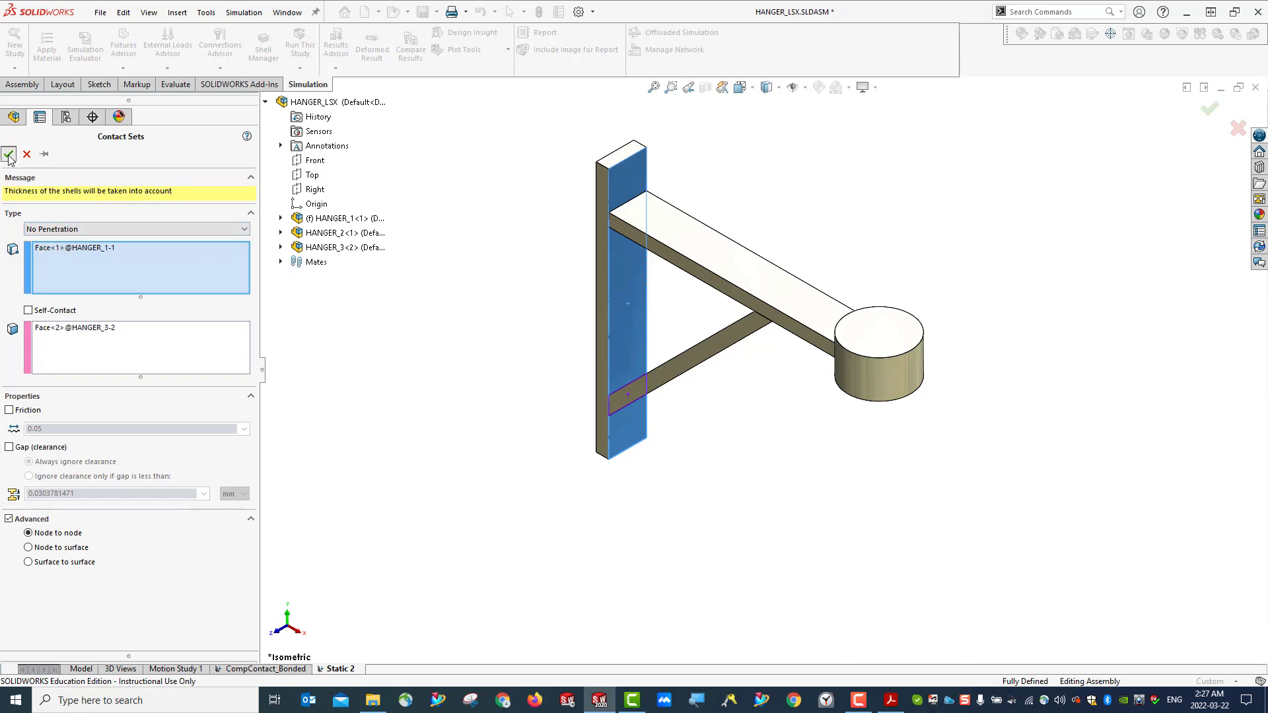
# Save the assembly, and apply a Fixed Geometry fixture to HANGER_1's back face, opposite the arm
pyautogui.click(422, 12)
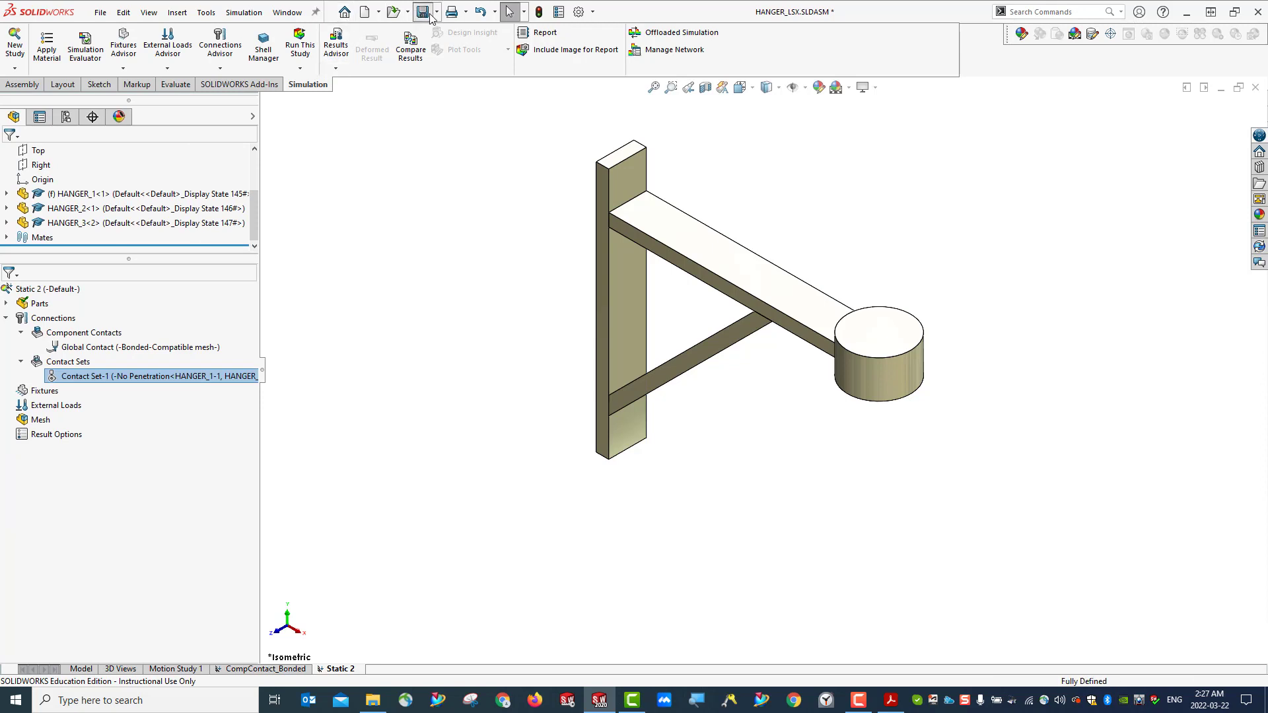
pyautogui.rightClick(45, 392)
pyautogui.click(88, 424)
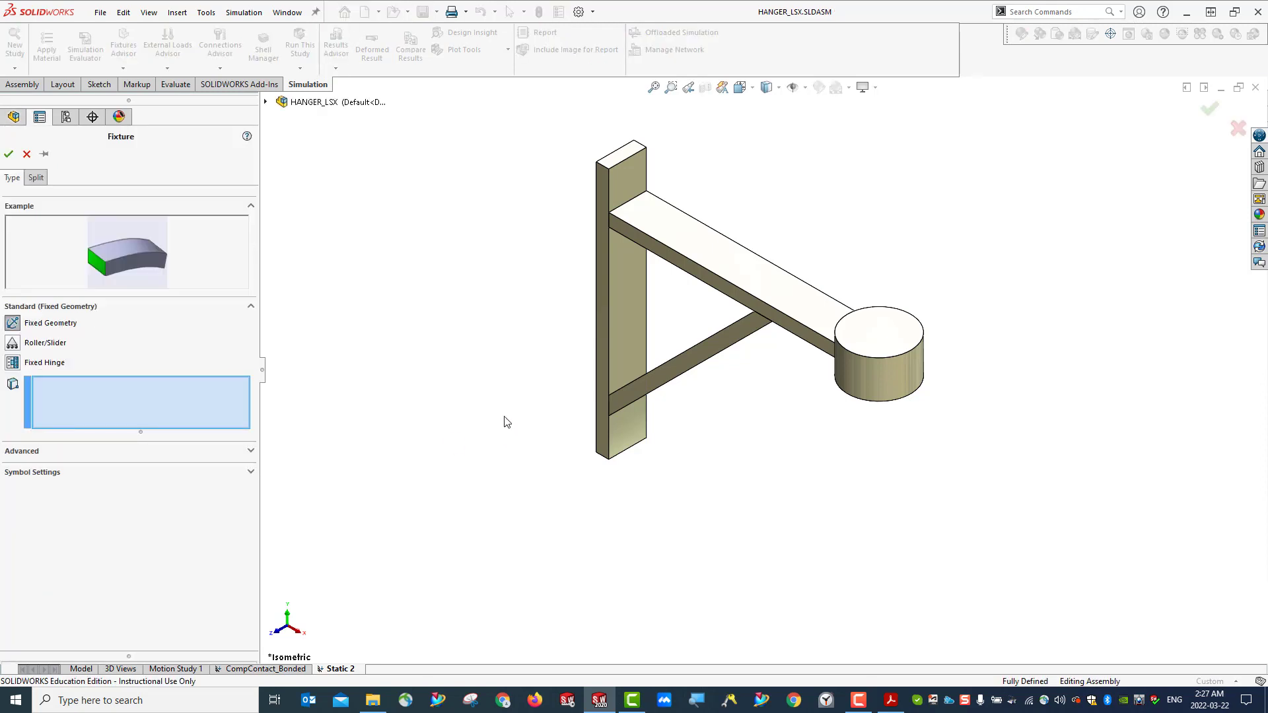
pyautogui.moveTo(492, 382); pyautogui.dragTo(593, 325, button='middle')
pyautogui.click(594, 329)
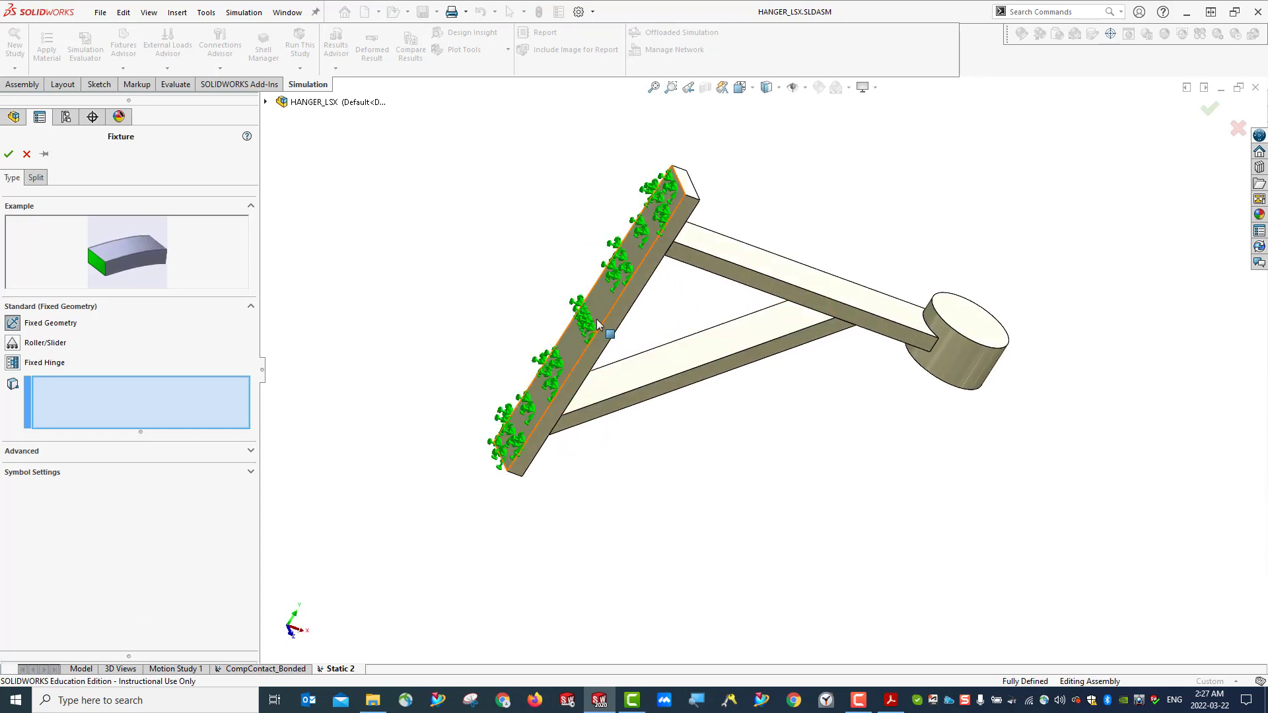
pyautogui.click(9, 156)
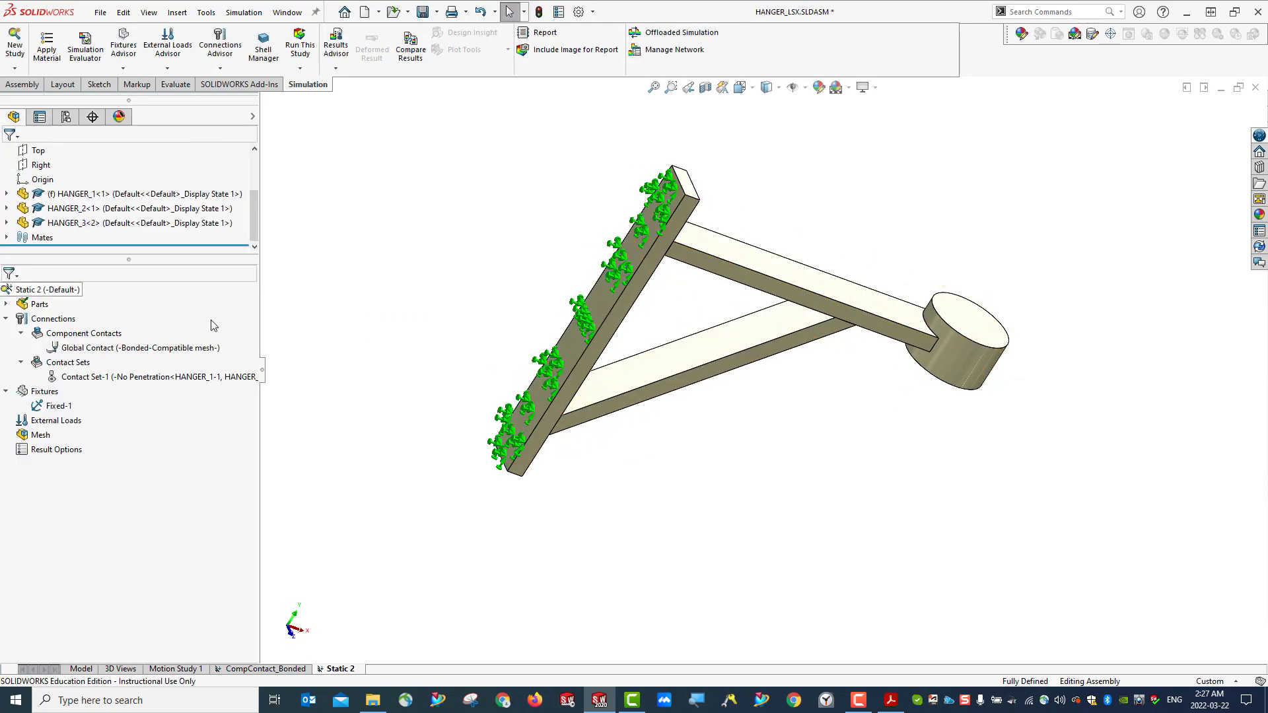
# Apply a 1000 N normal force to the top face of HANGER_2's cylindrical end, and save the assembly
pyautogui.rightClick(53, 428)
pyautogui.click(89, 127)
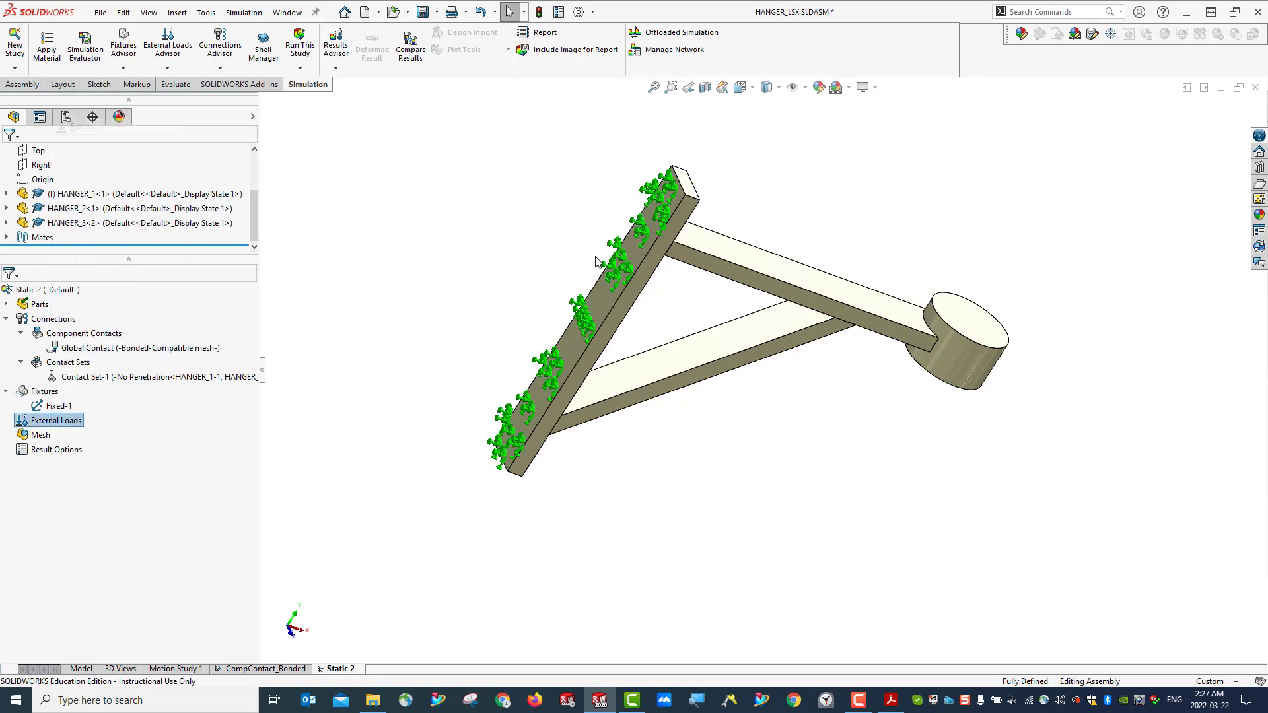
pyautogui.click(1002, 329)
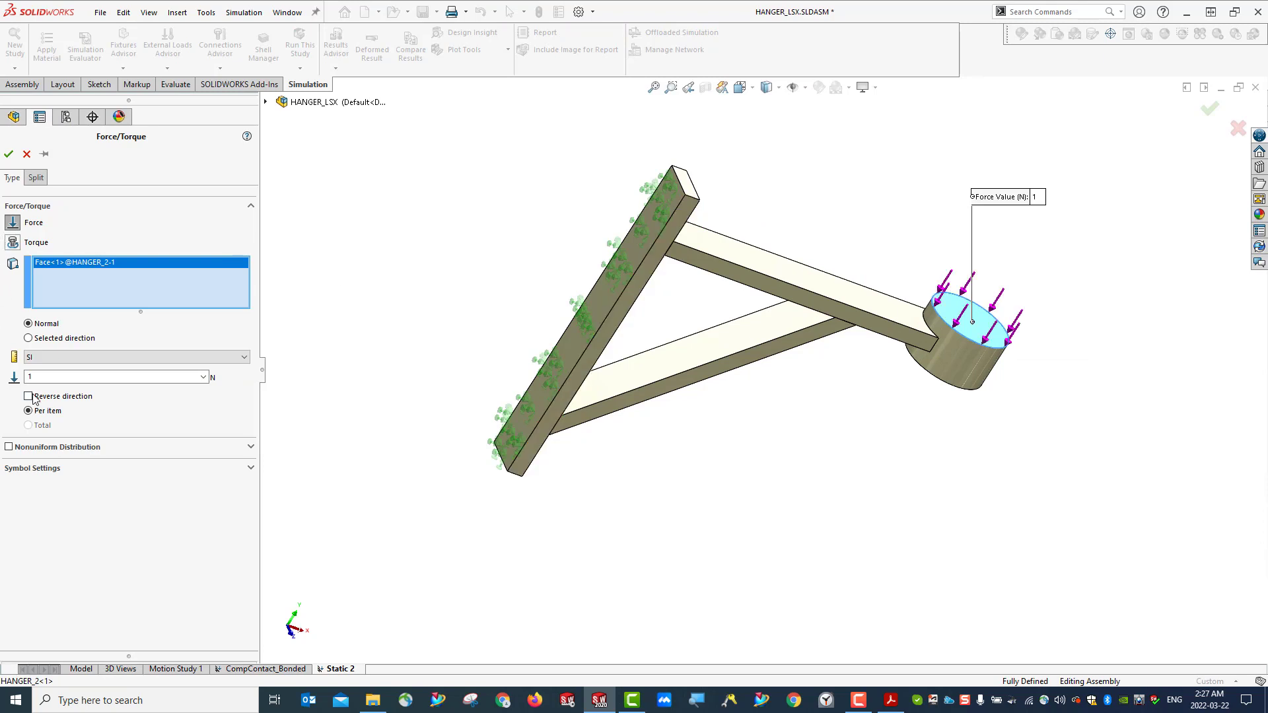
pyautogui.click(56, 376)
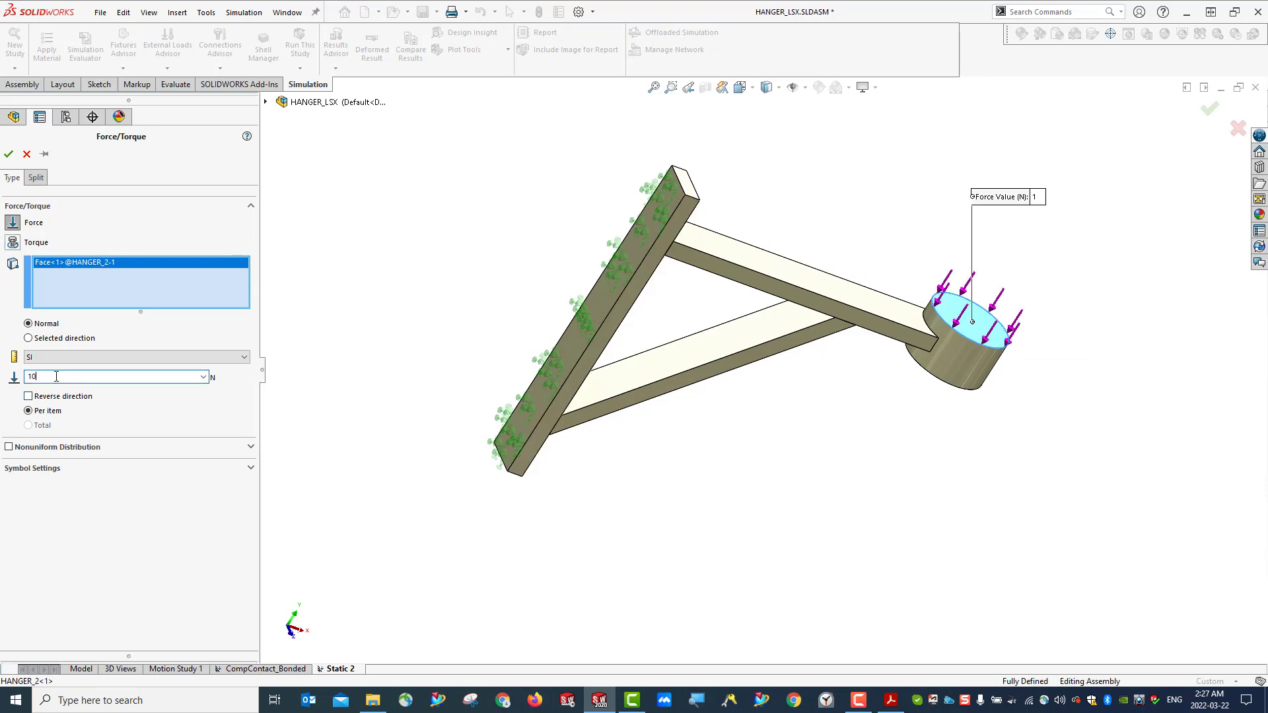
pyautogui.click(9, 154)
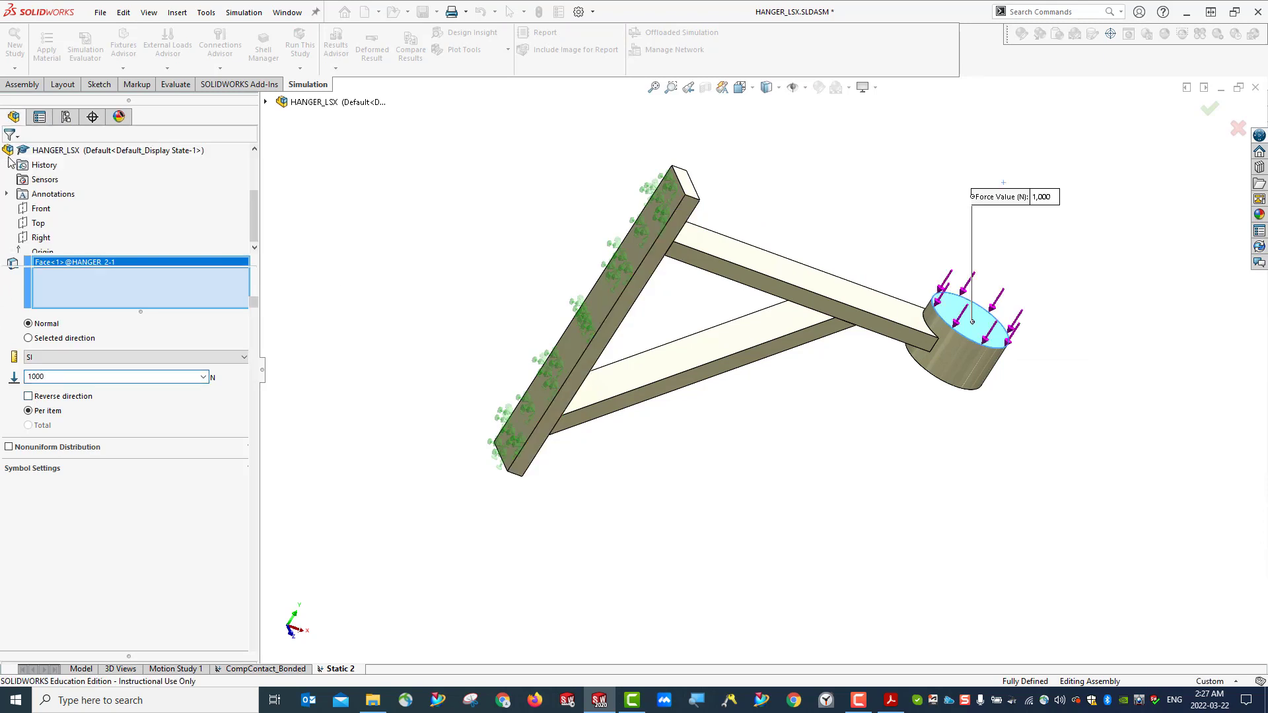
pyautogui.hotkey('ctrl', 's')
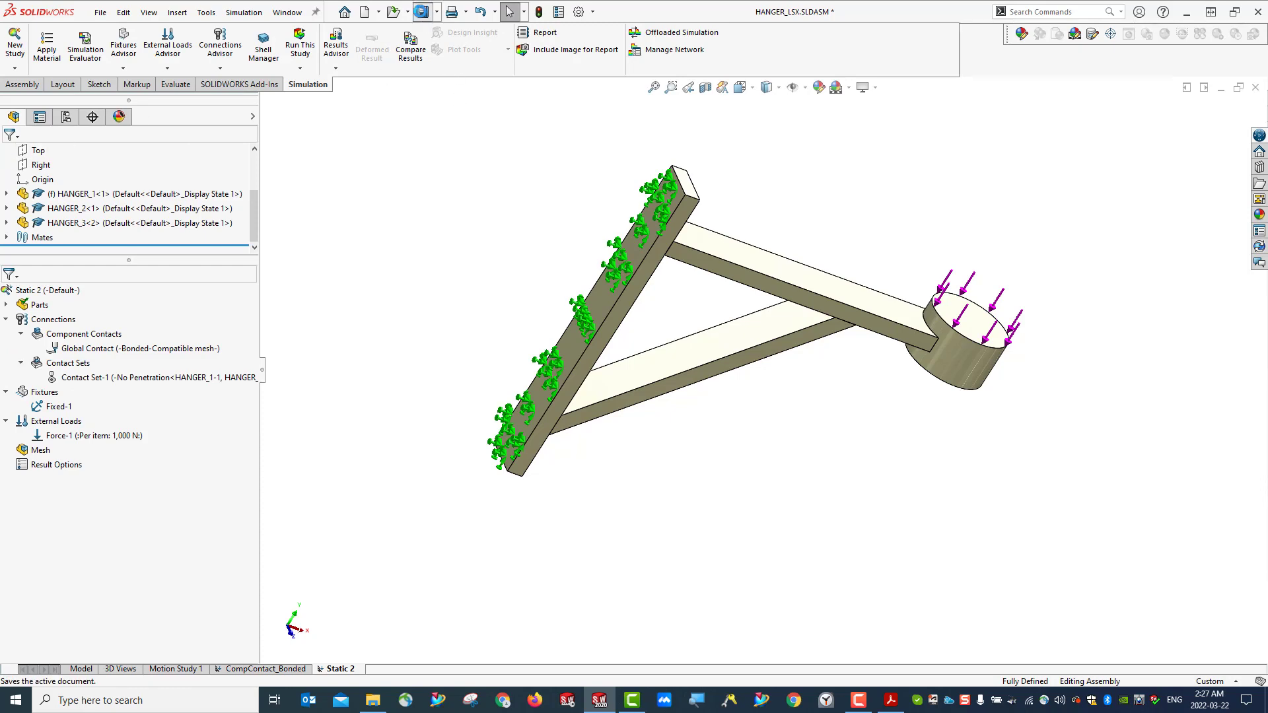
# Return the assembly to the isometric view and hide the fixed-geometry fixture symbols
pyautogui.hotkey('ctrl', '7')
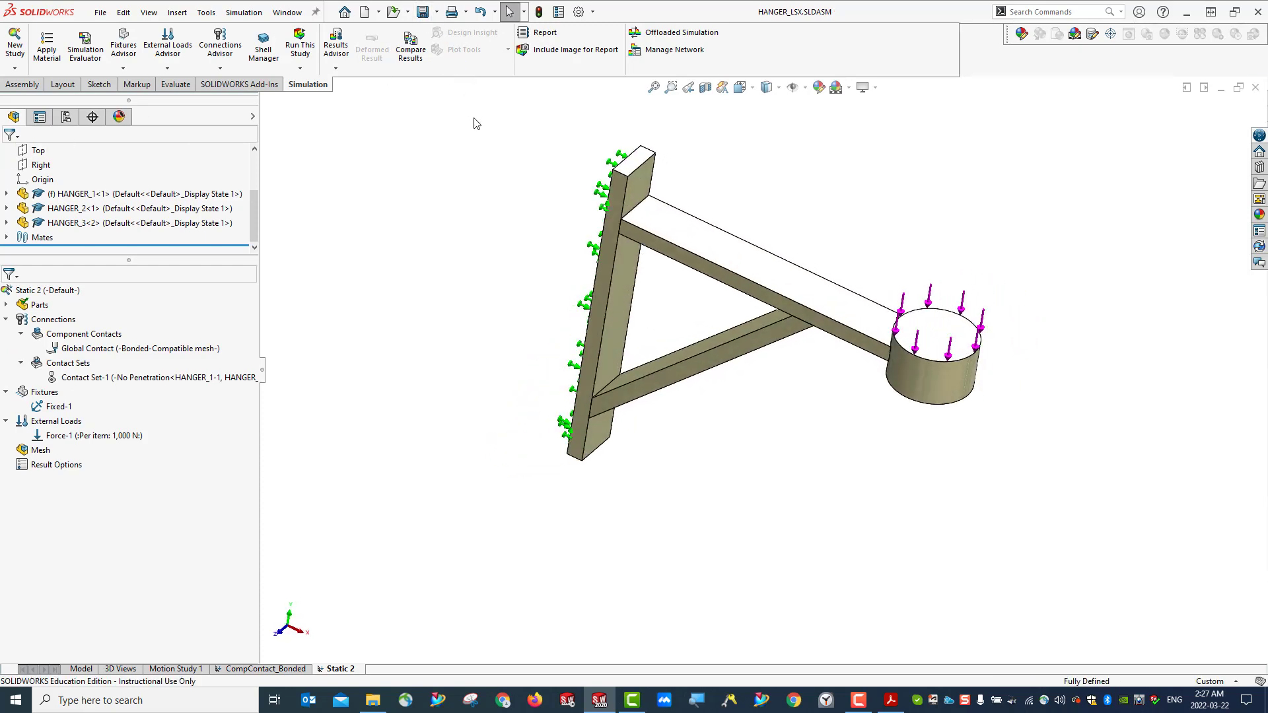
pyautogui.rightClick(57, 409)
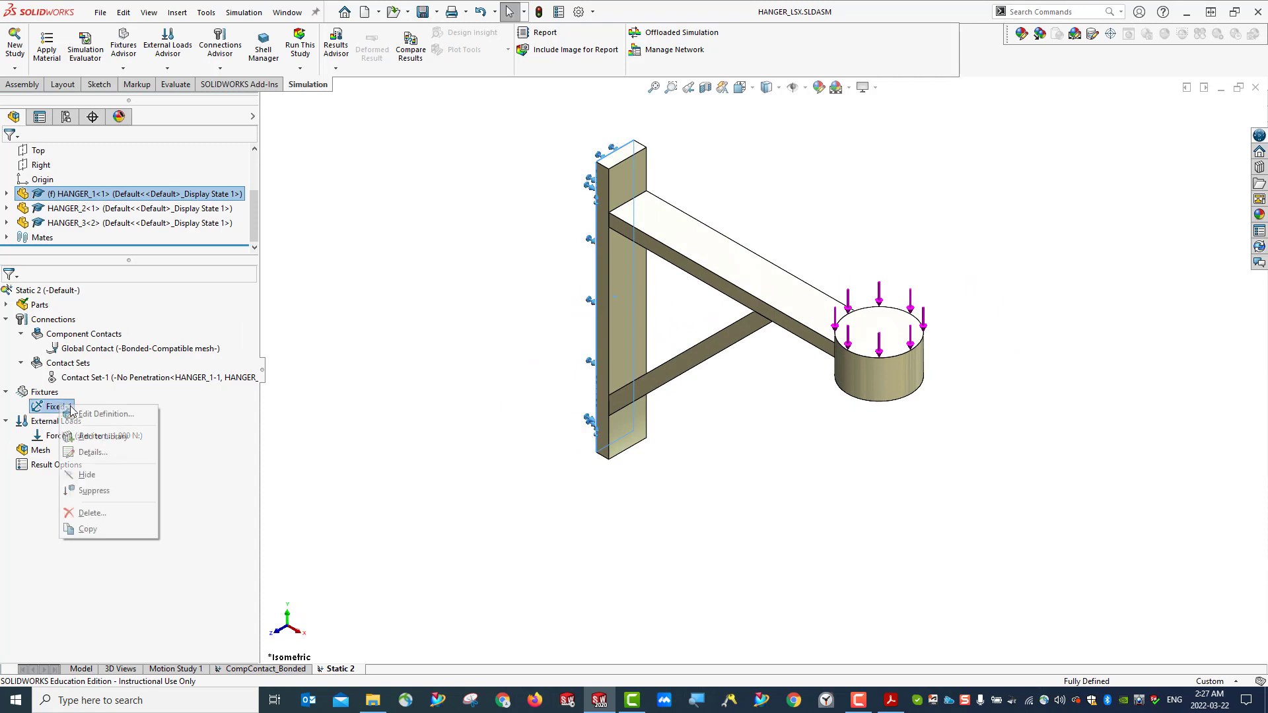
pyautogui.click(87, 475)
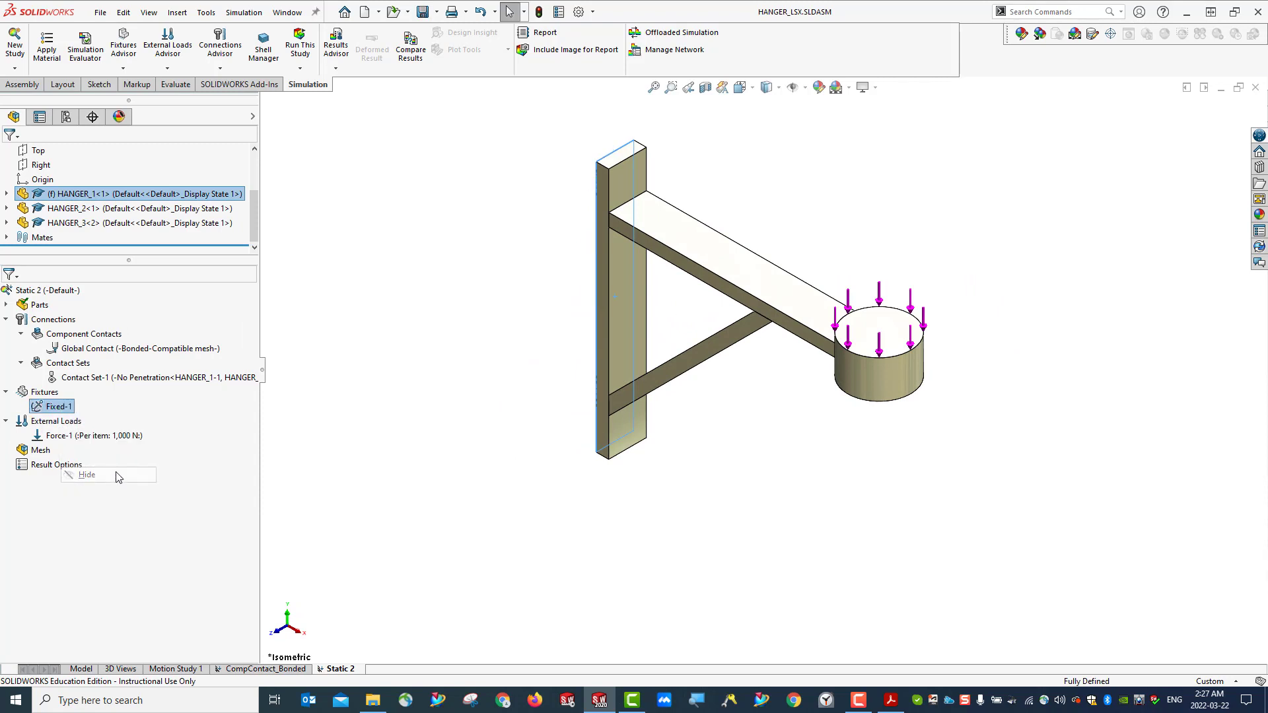
pyautogui.click(849, 470)
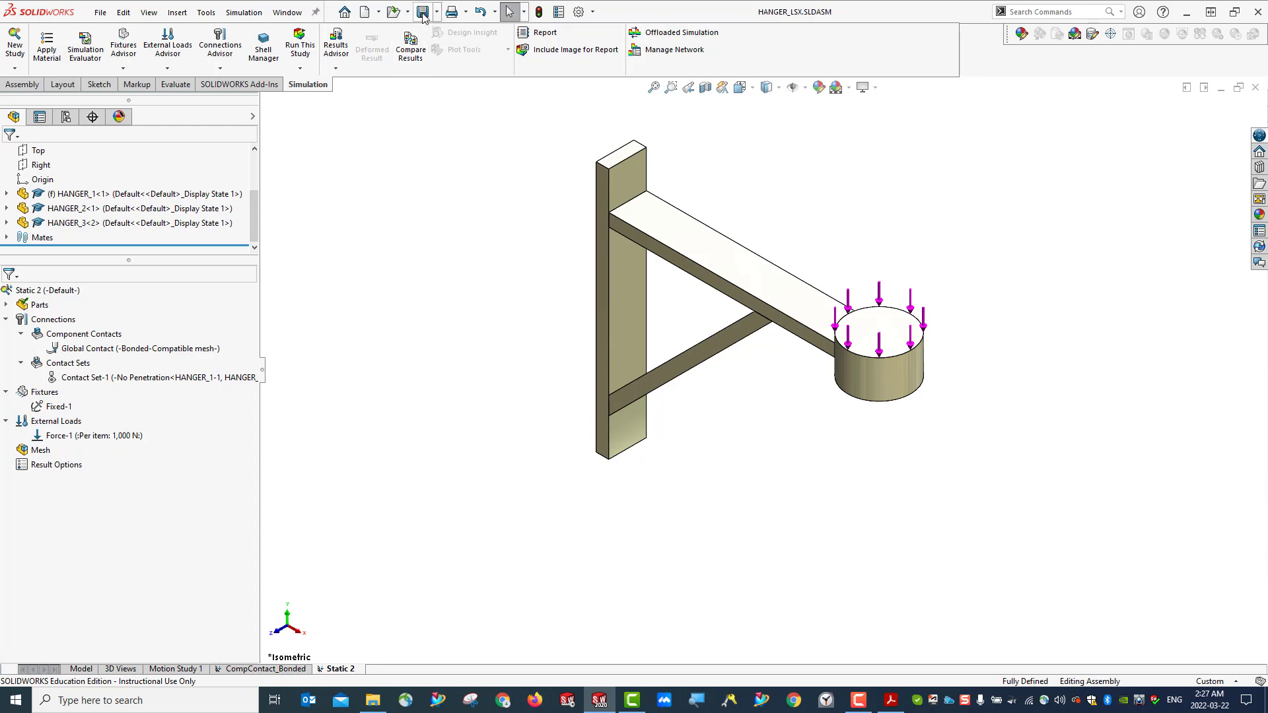
# Create a solid mesh with the default density for the second static study, and save the assembly
pyautogui.rightClick(40, 451)
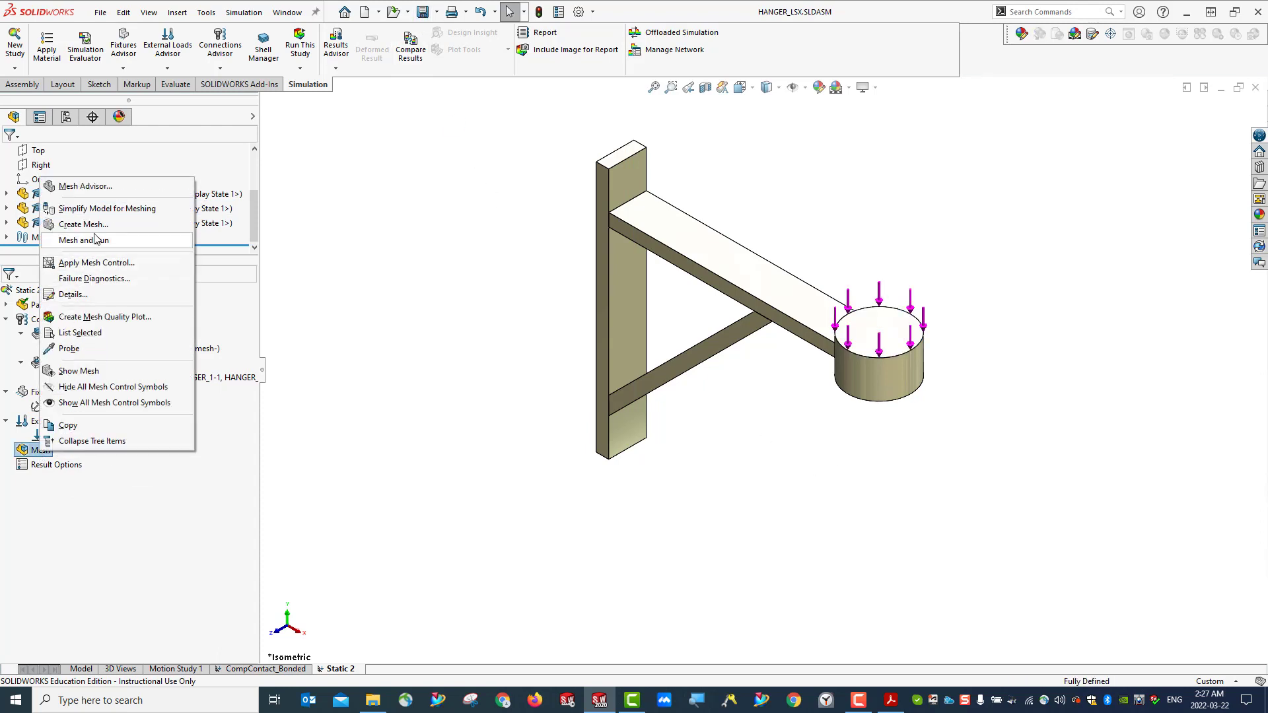
pyautogui.click(96, 225)
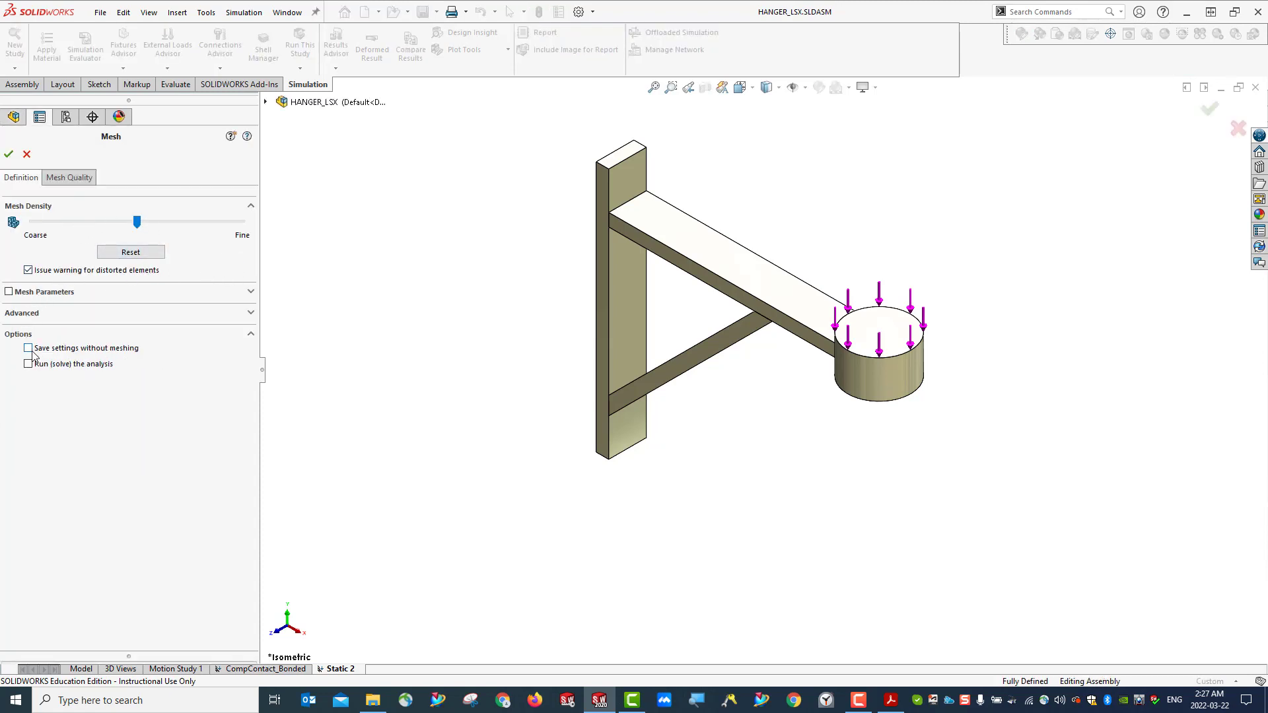
pyautogui.click(7, 156)
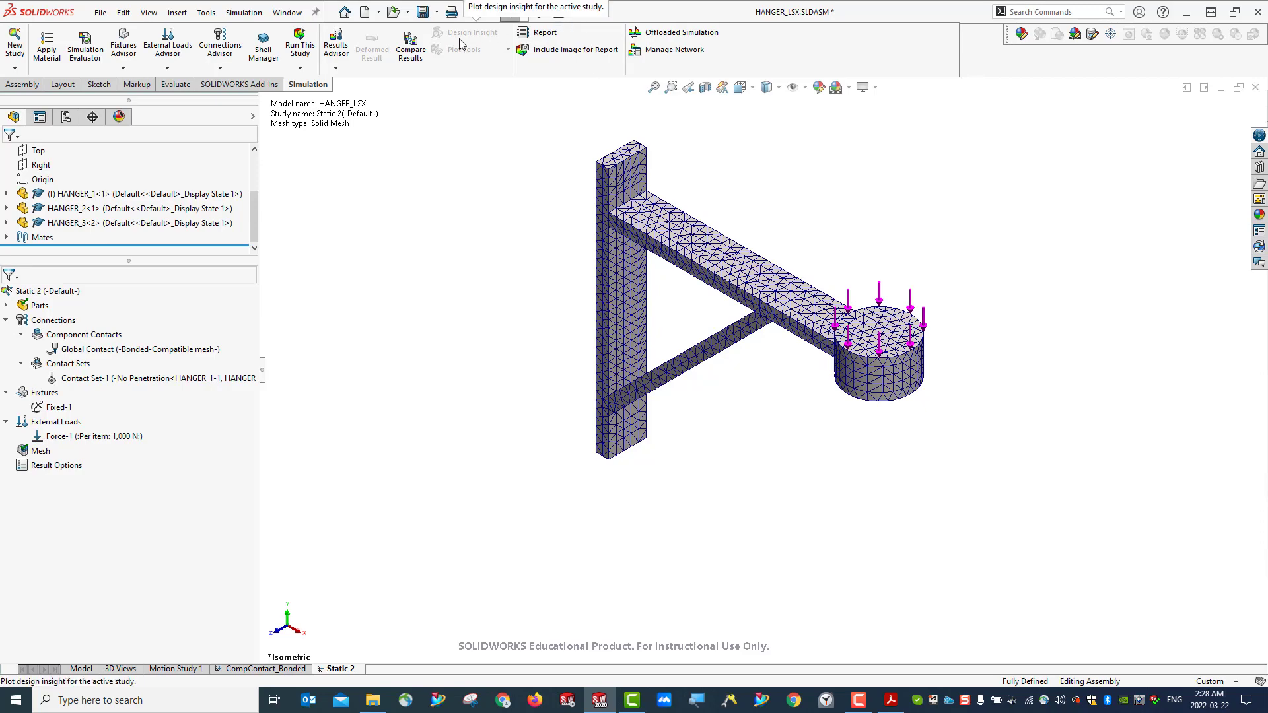
pyautogui.click(422, 12)
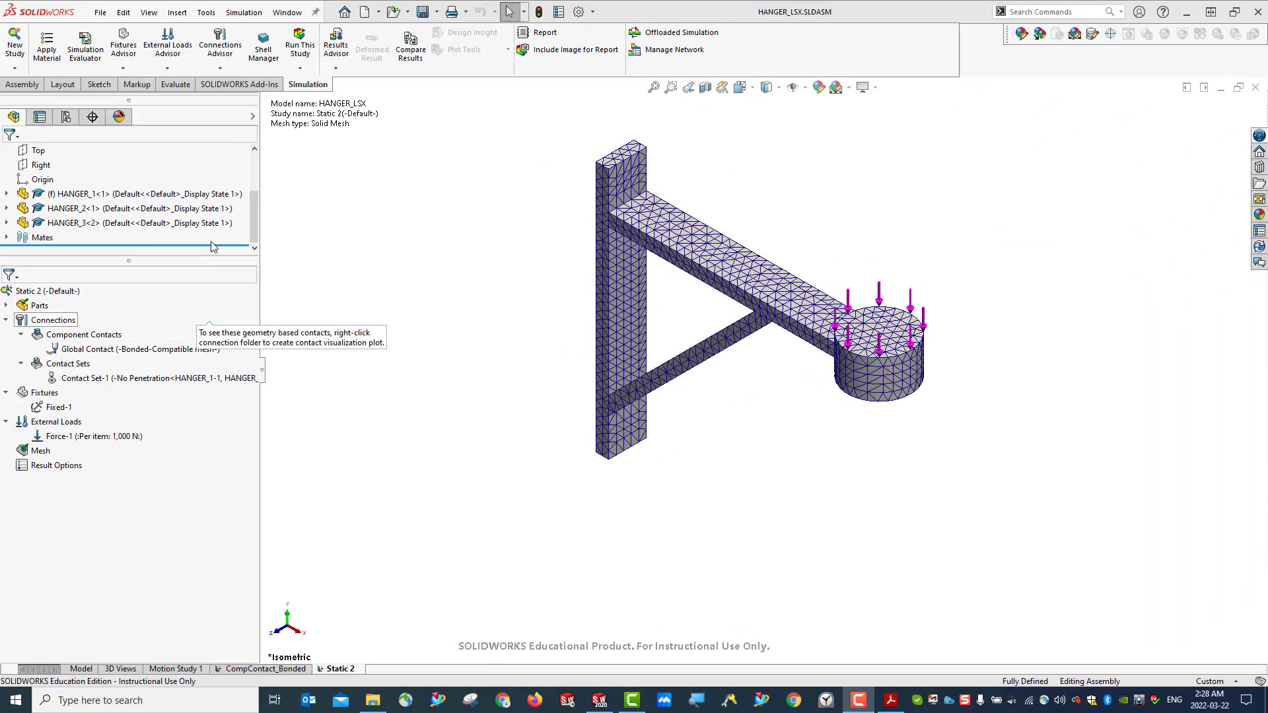
# Run the second static study and display its resultant displacement plot
pyautogui.click(301, 49)
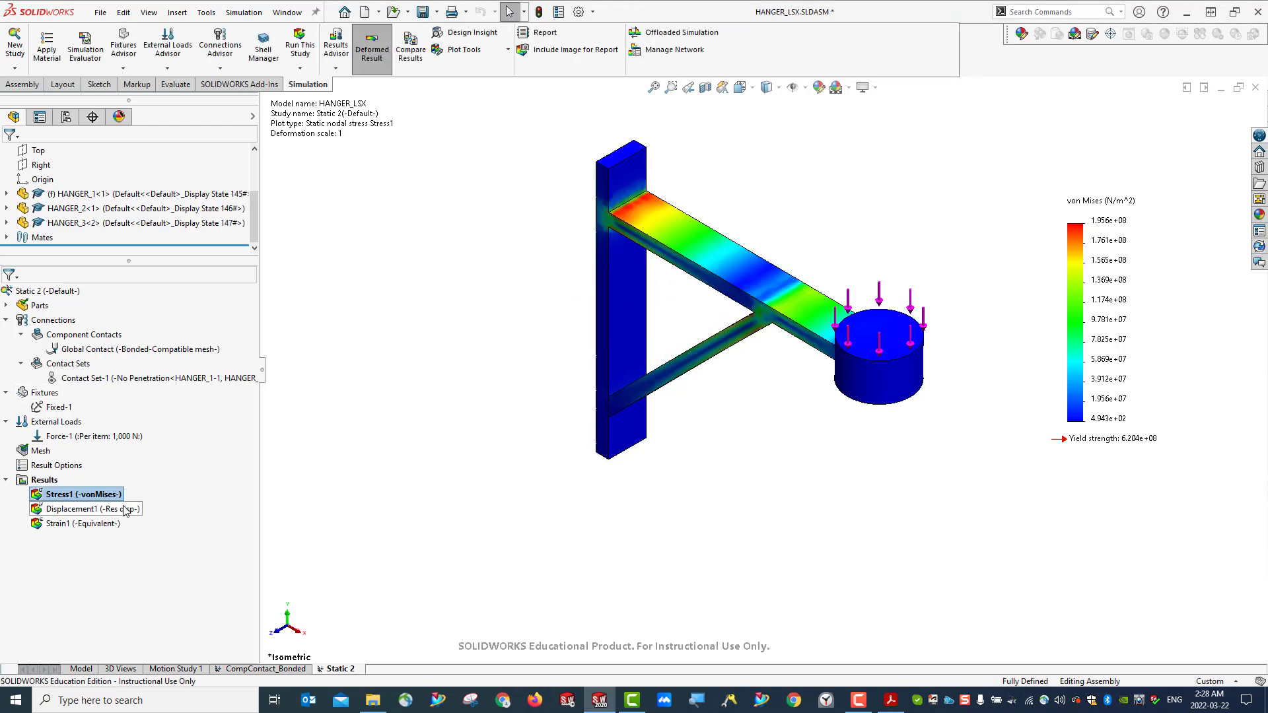
pyautogui.doubleClick(80, 510)
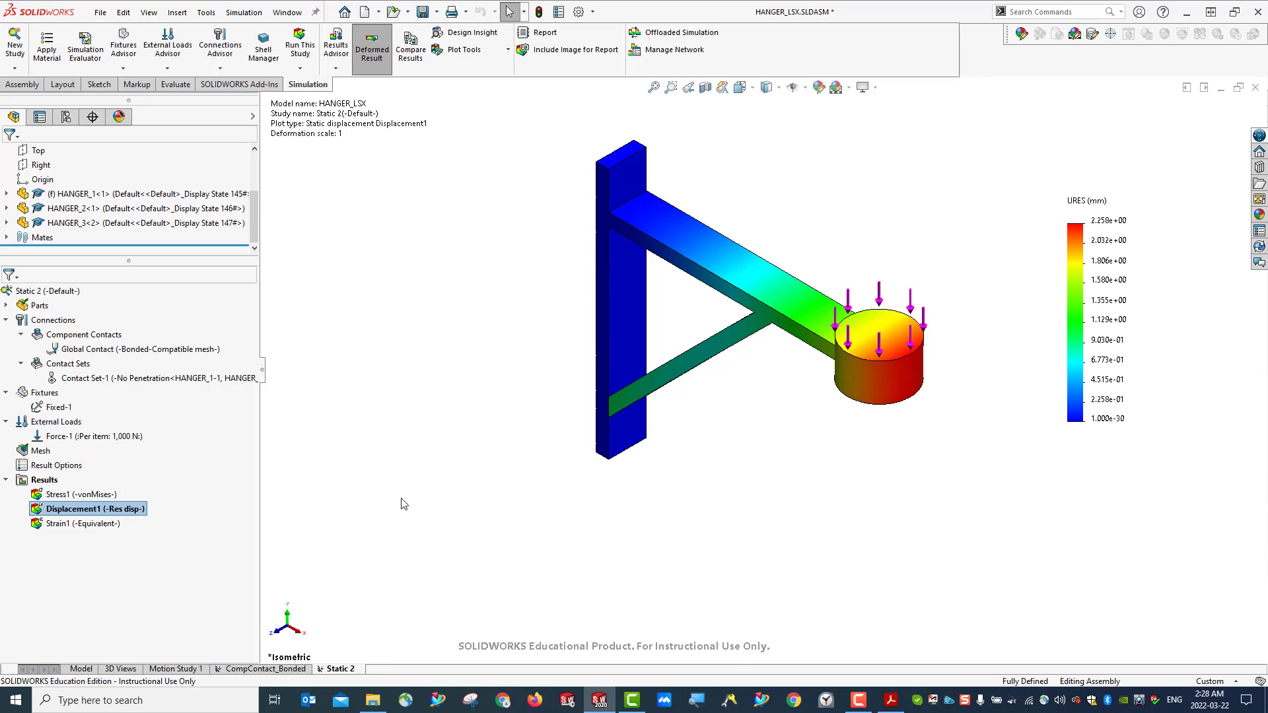
# Examine the deformed contact between HANGER_3's lower end and HANGER_1 up close from the front and at an angle
pyautogui.moveTo(645, 532); pyautogui.dragTo(679, 494, button='middle')
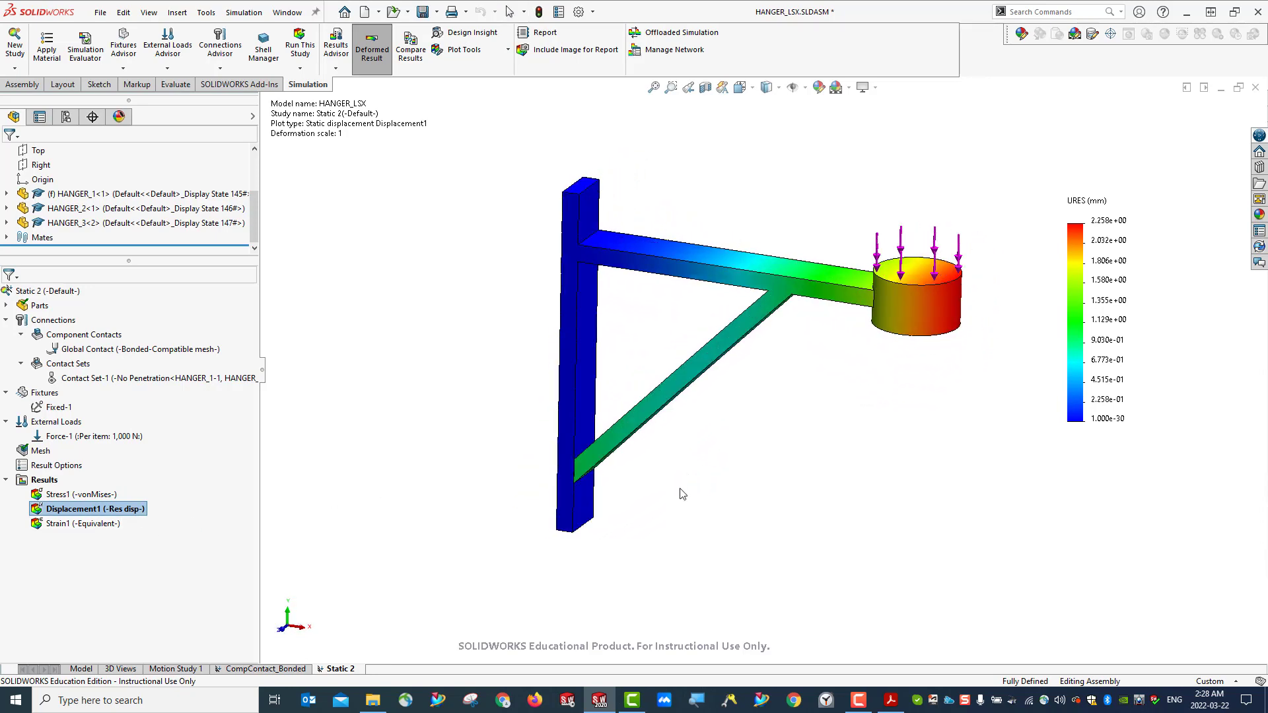
pyautogui.click(751, 89)
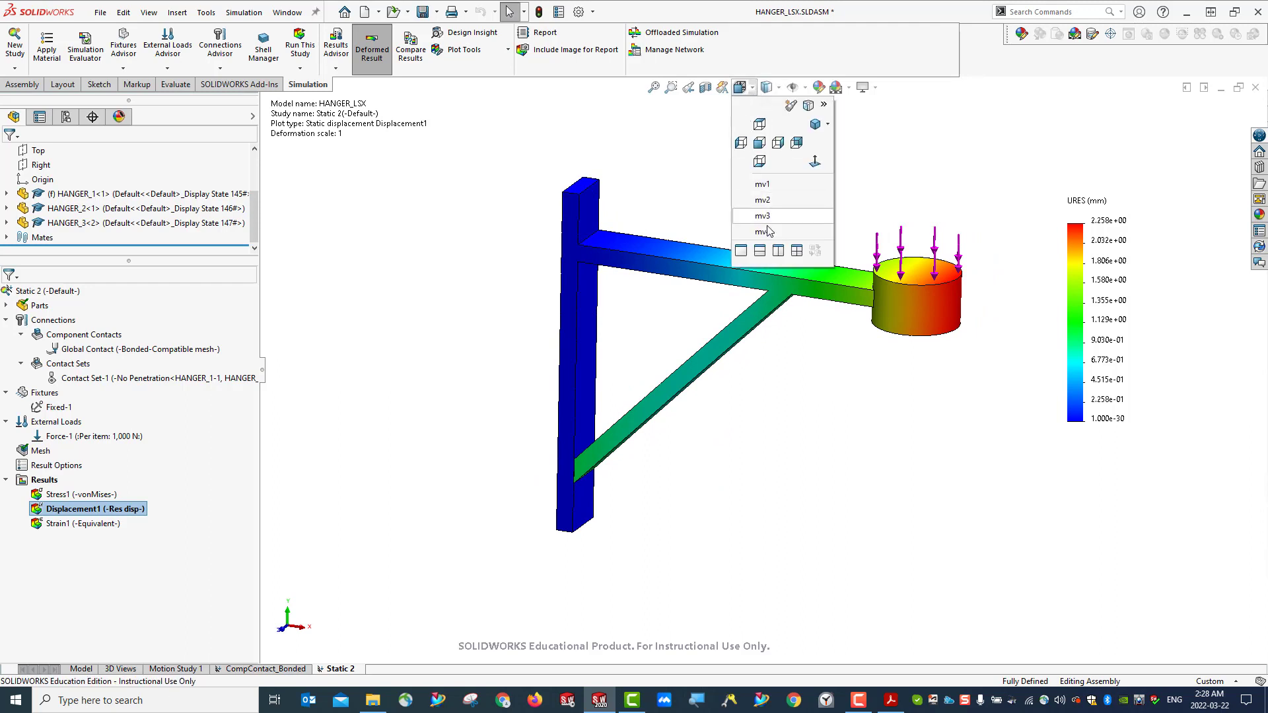
pyautogui.click(759, 142)
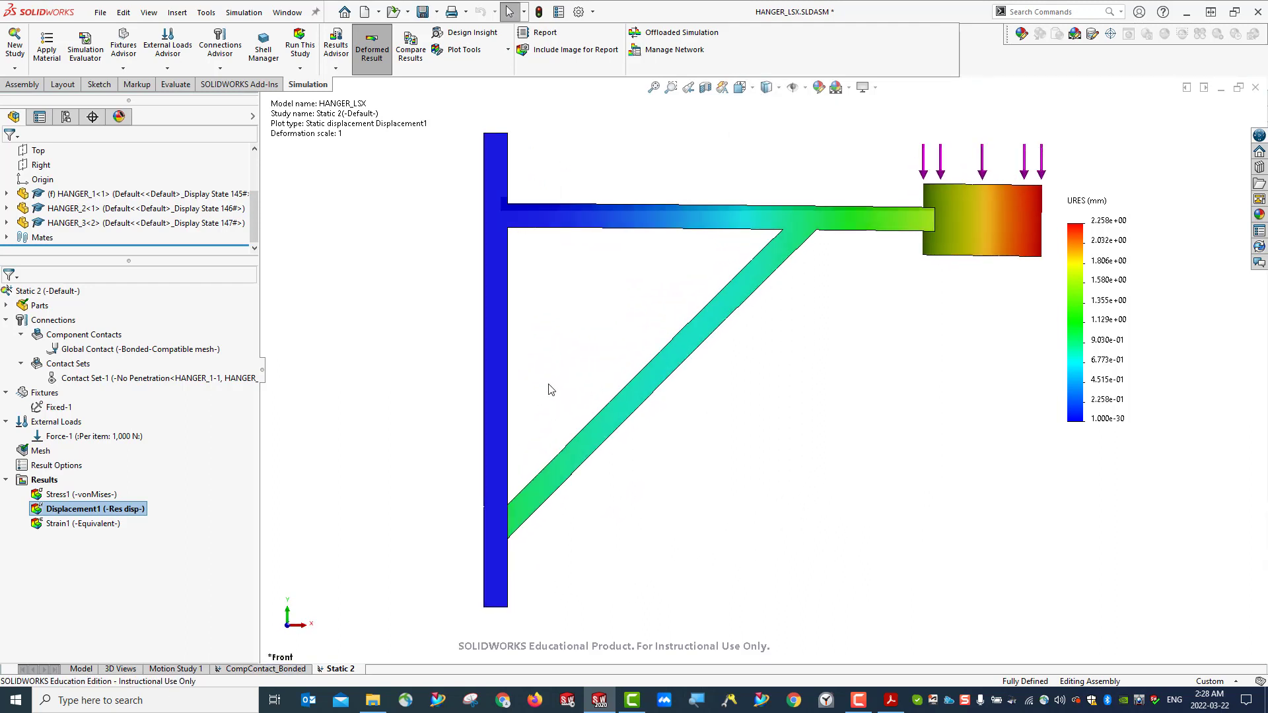
pyautogui.scroll(-3, 588, 555)
pyautogui.scroll(-3, 626, 491)
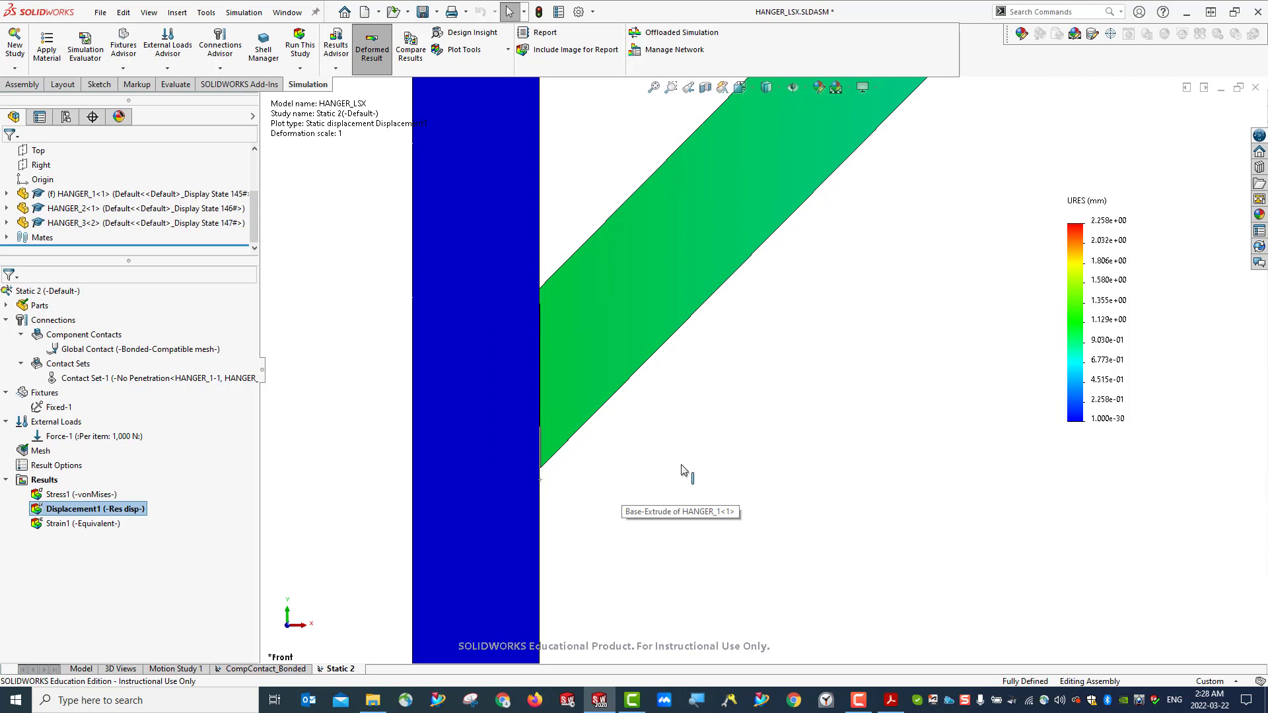
pyautogui.scroll(-1, 685, 473)
pyautogui.scroll(-1, 543, 453)
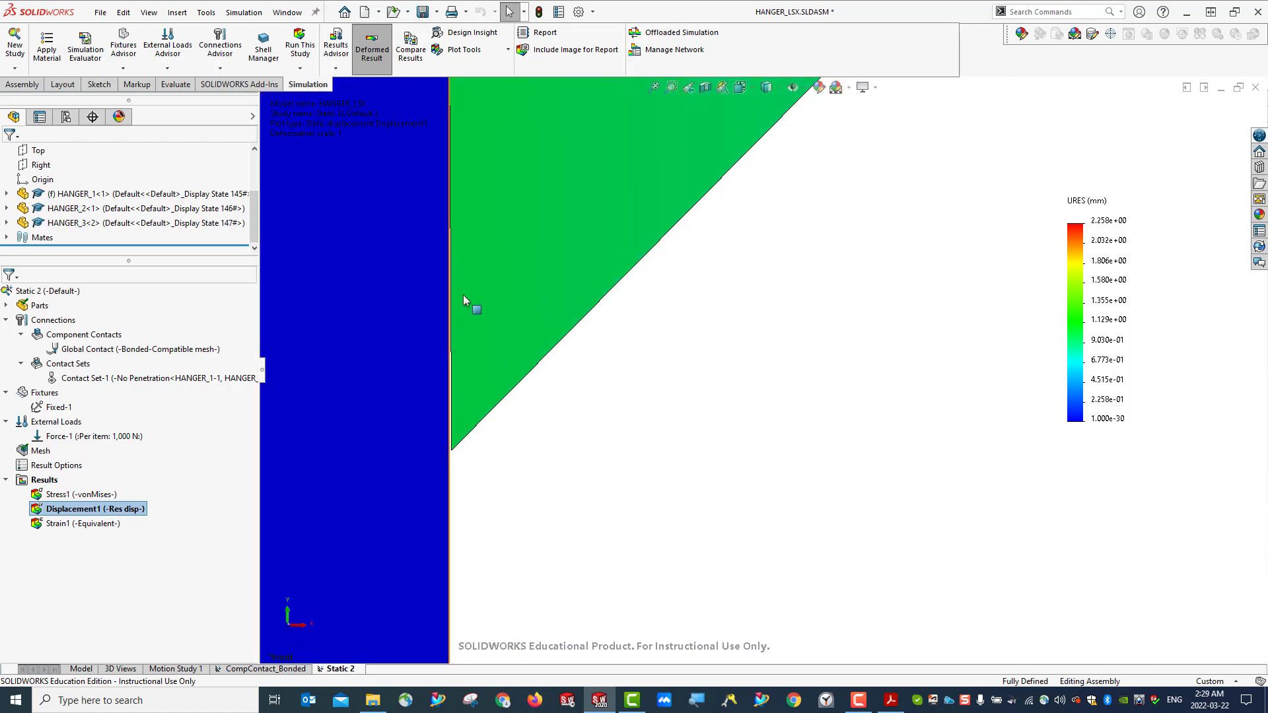
pyautogui.scroll(-2, 461, 236)
pyautogui.scroll(-3, 610, 352)
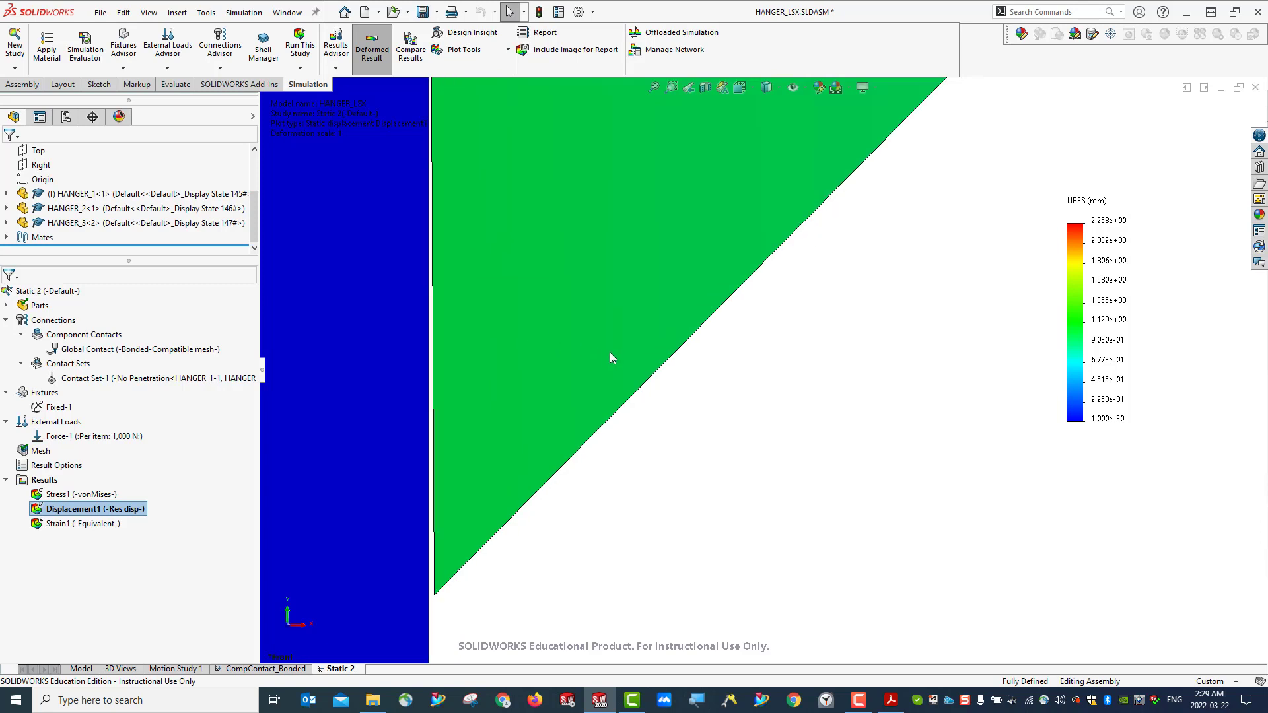
pyautogui.scroll(4, 608, 350)
pyautogui.scroll(4, 680, 291)
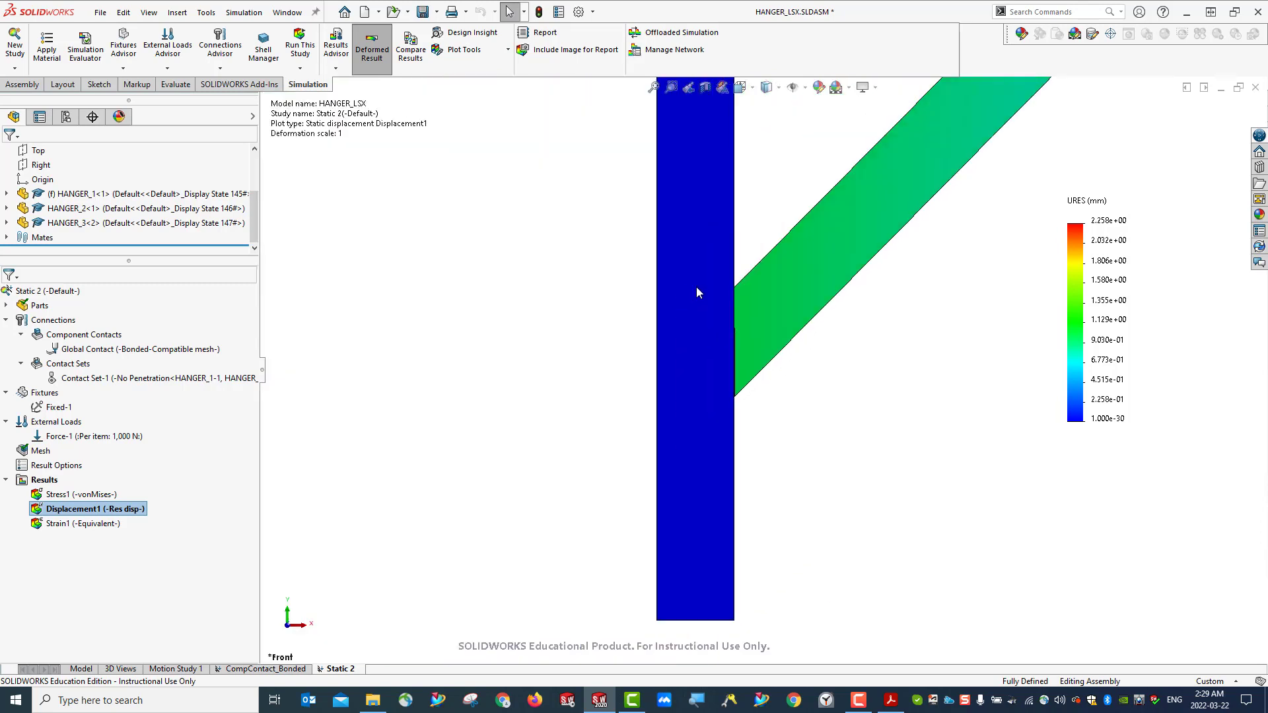
pyautogui.scroll(-5, 696, 286)
pyautogui.scroll(2, 740, 364)
pyautogui.scroll(-4, 748, 412)
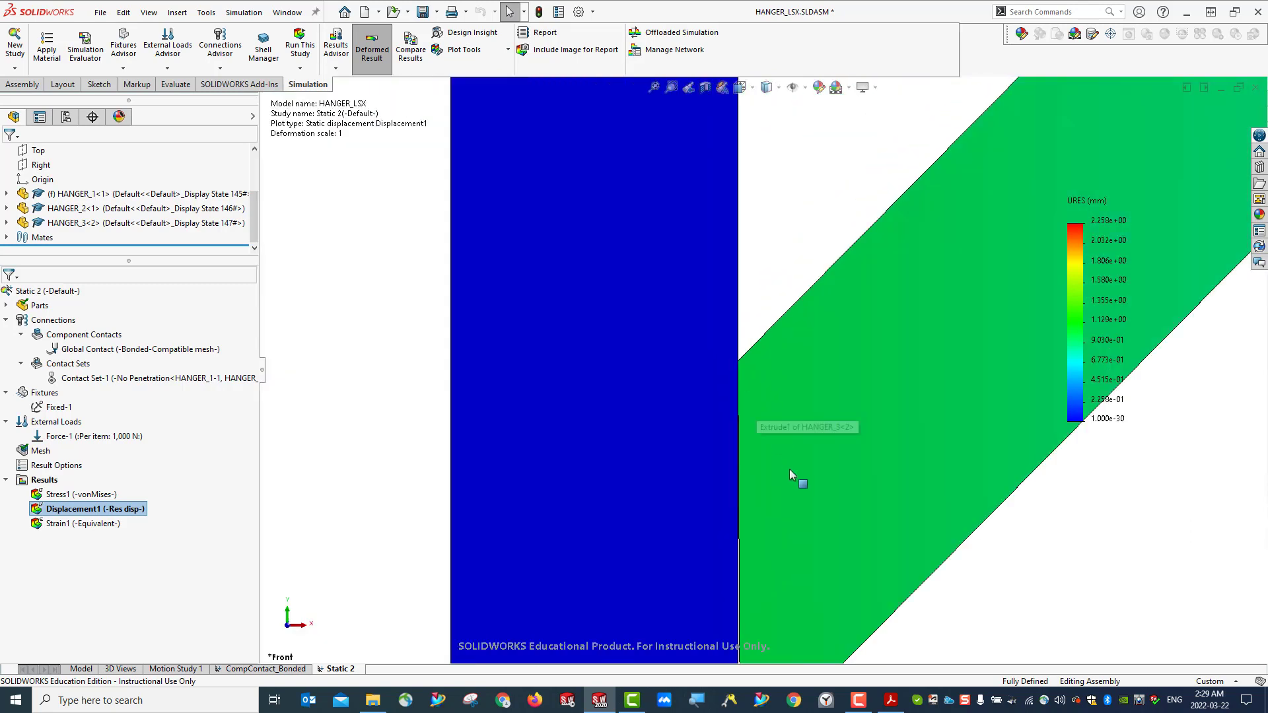
pyautogui.scroll(4, 748, 412)
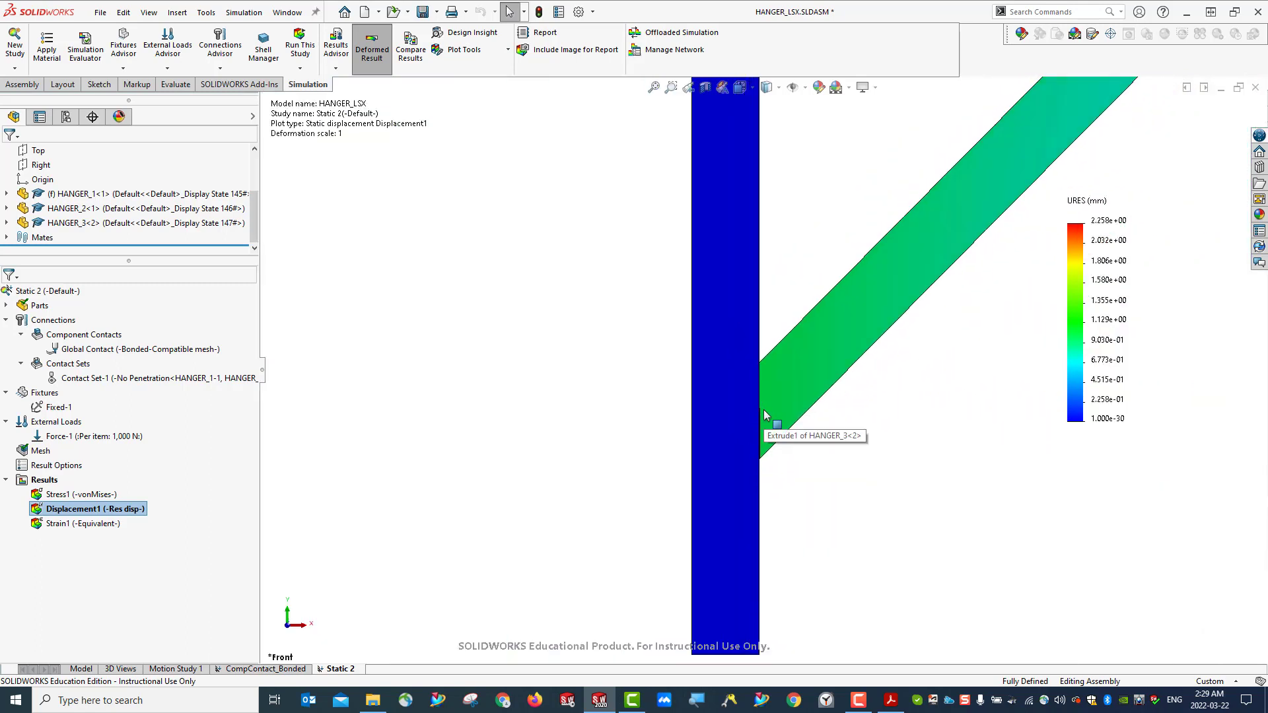
pyautogui.moveTo(849, 460); pyautogui.dragTo(771, 456, button='middle')
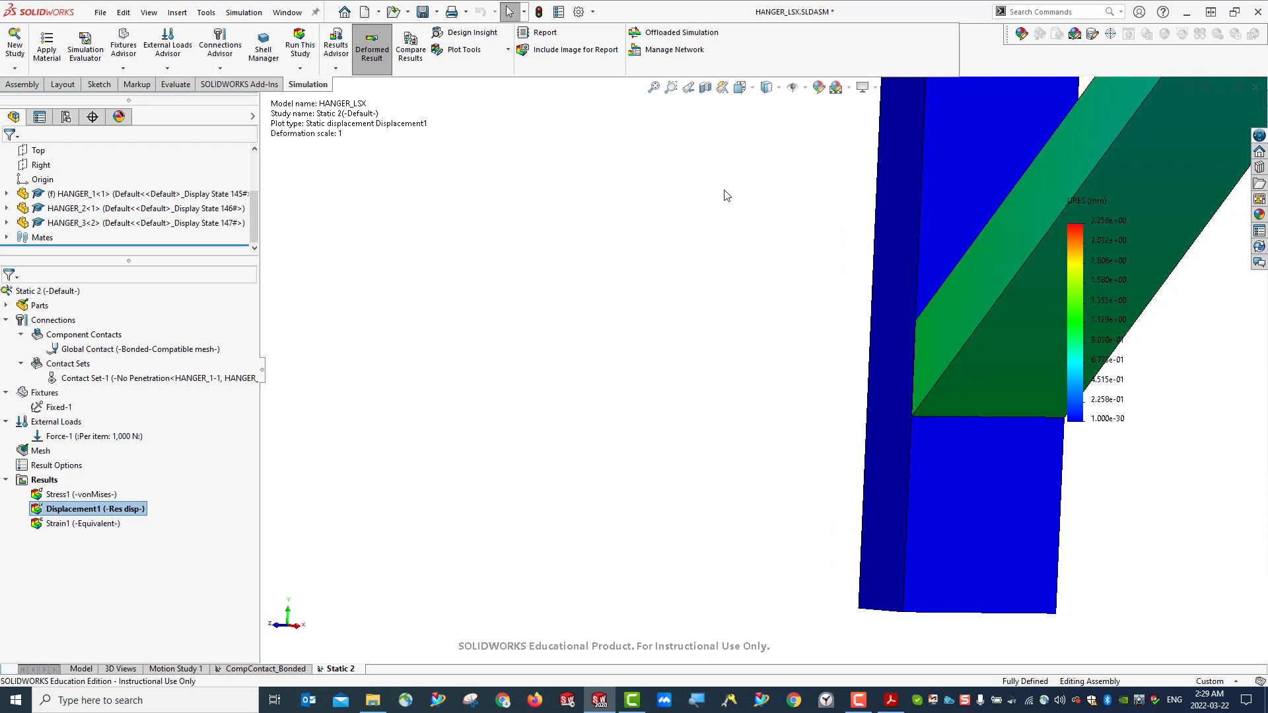
pyautogui.hotkey('ctrl', '7')
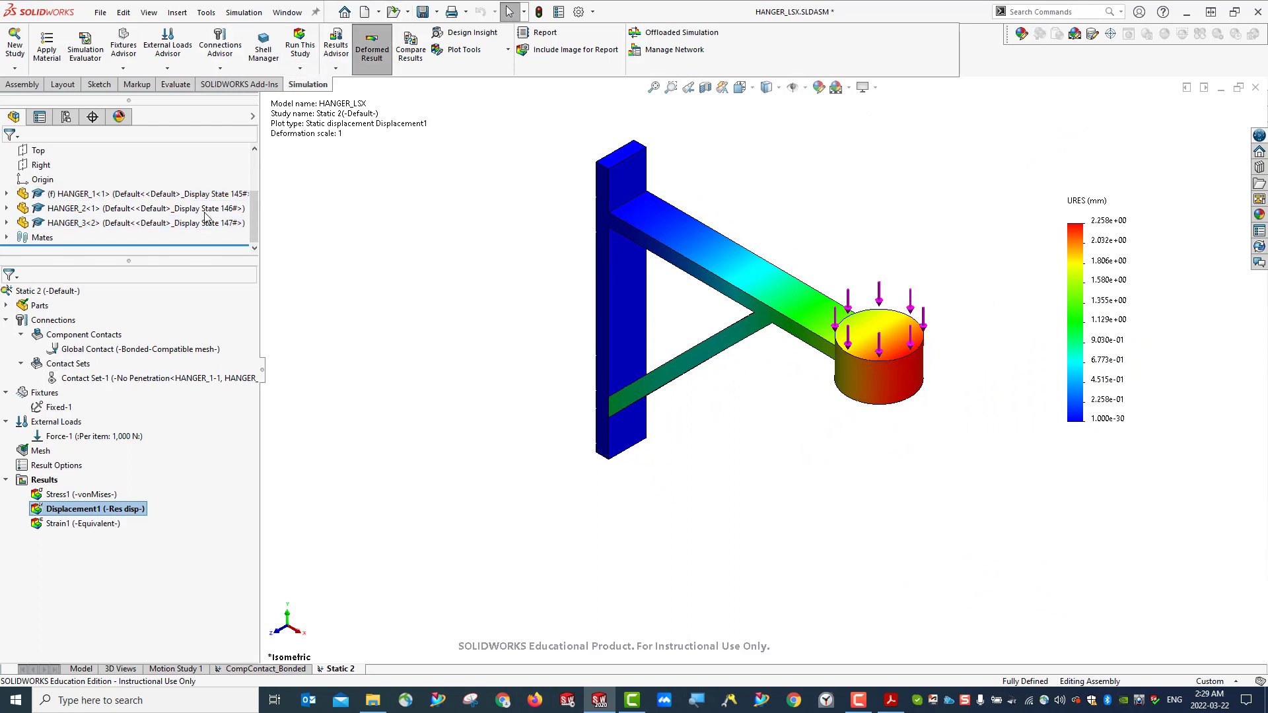
# Animate the displacement plot and examine the brace's movement against HANGER_1 from several angles, then close the animation
pyautogui.doubleClick(61, 496)
pyautogui.rightClick(68, 515)
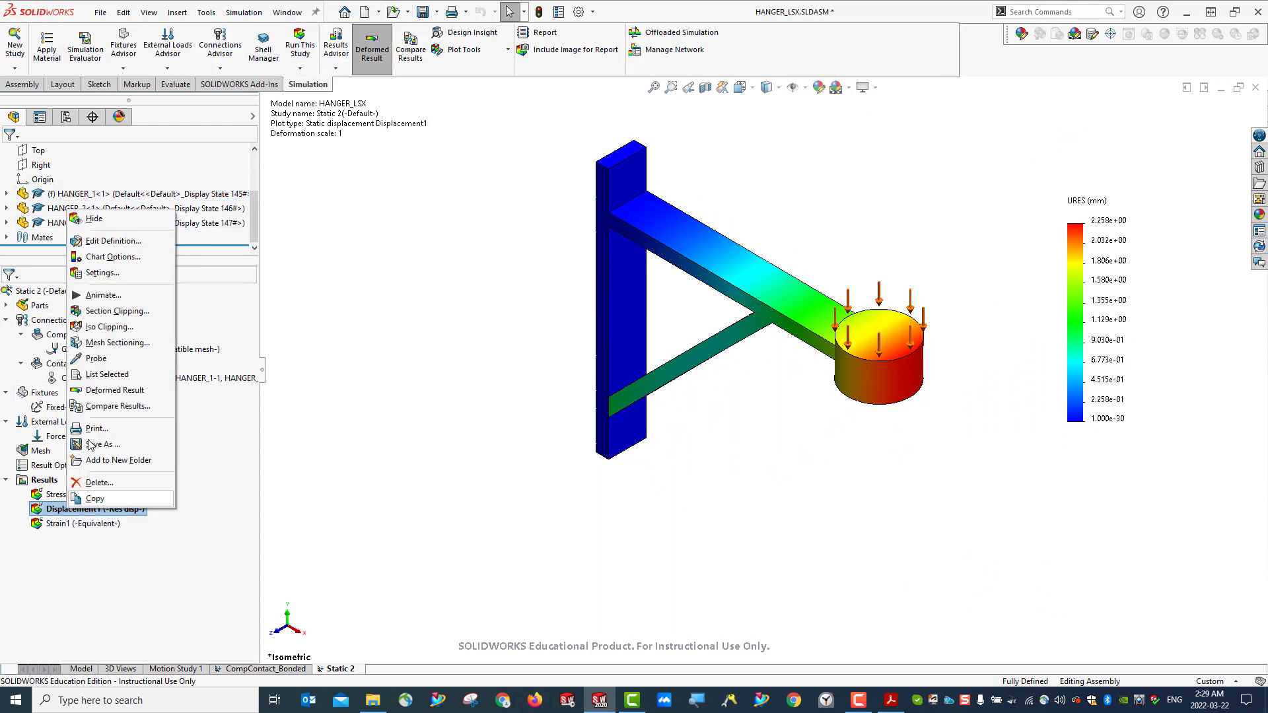
pyautogui.click(99, 304)
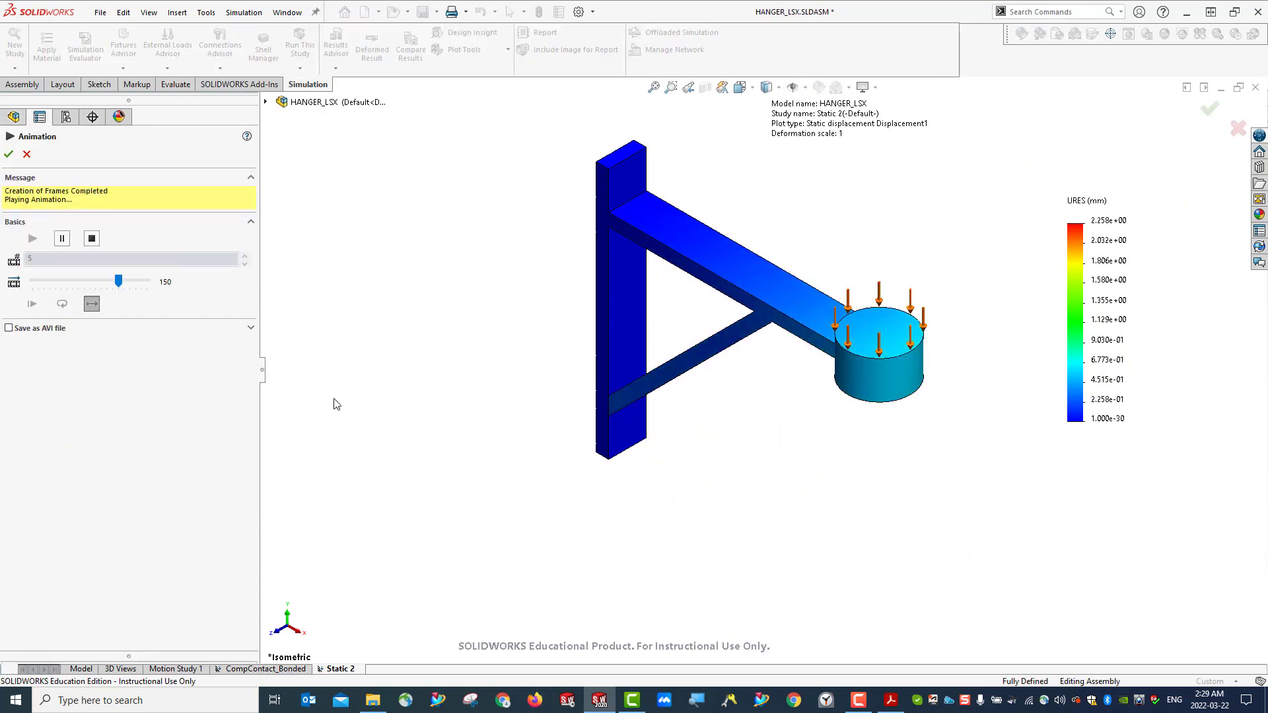
pyautogui.moveTo(640, 514); pyautogui.dragTo(697, 474, button='middle')
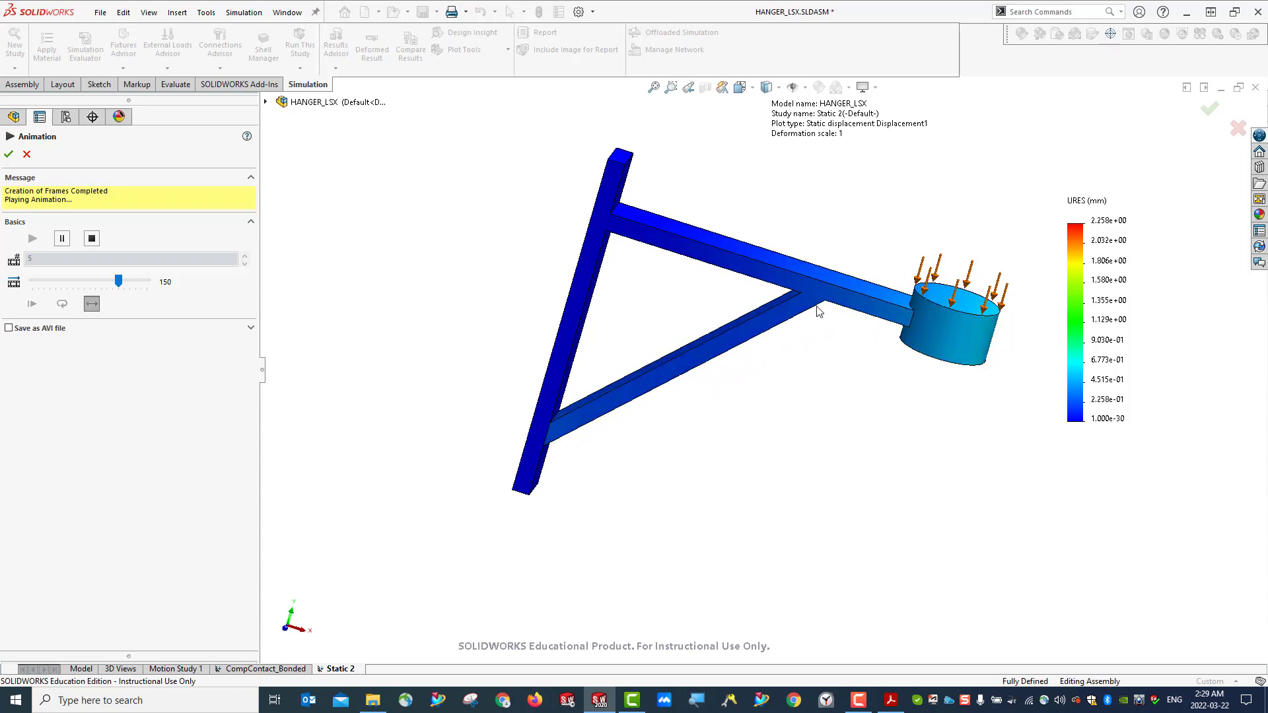
pyautogui.moveTo(814, 367); pyautogui.dragTo(784, 351, button='middle')
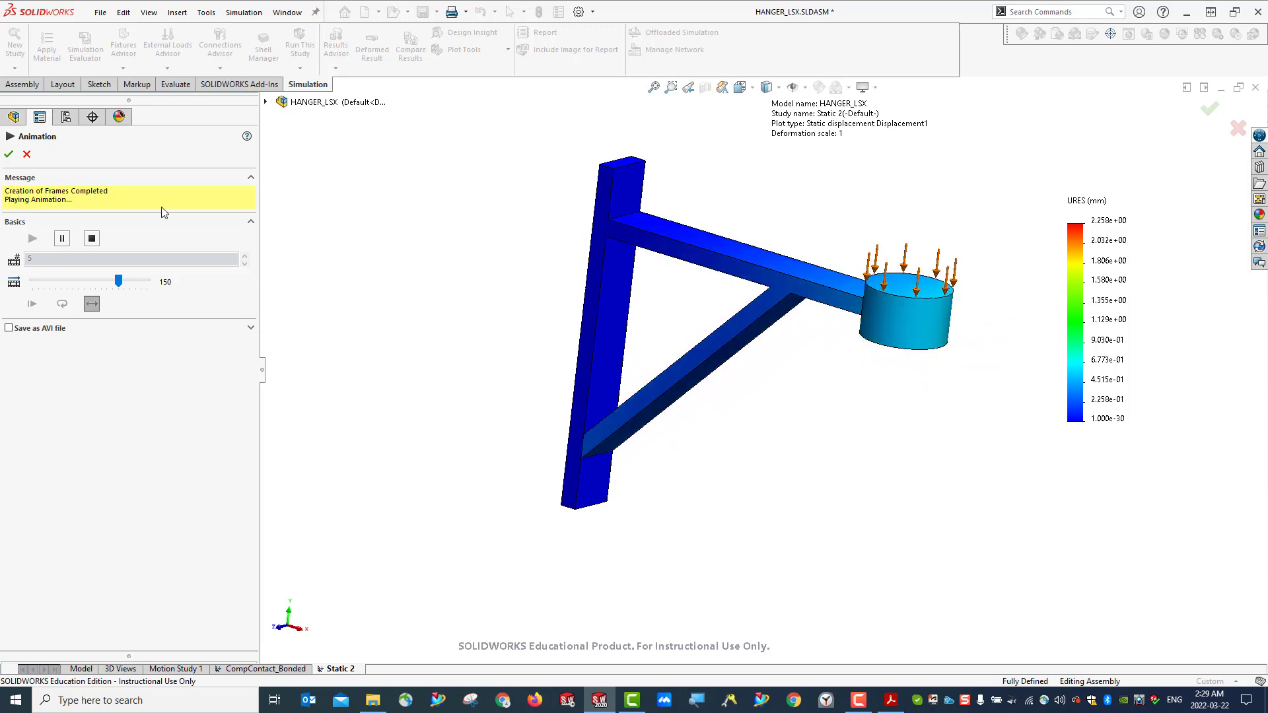
pyautogui.click(9, 155)
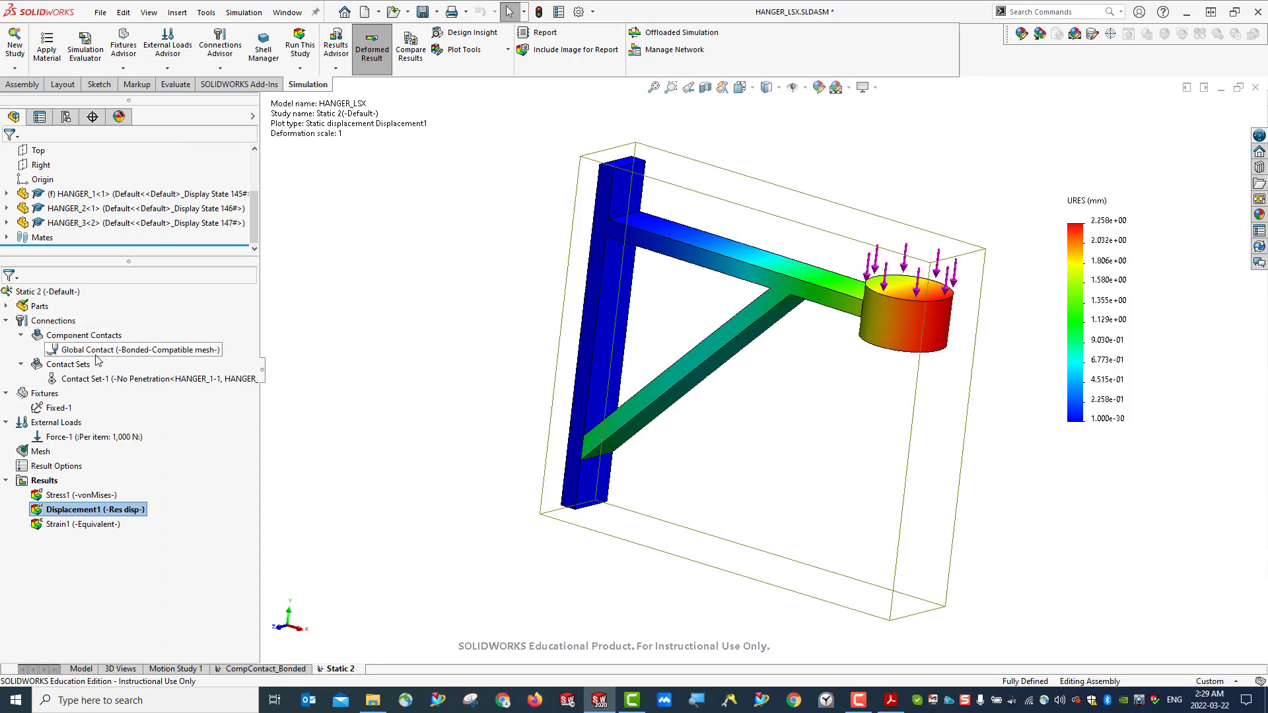
# Change the contact set between HANGER_1 and HANGER_3 from No Penetration to Allow Penetration
pyautogui.click(96, 379)
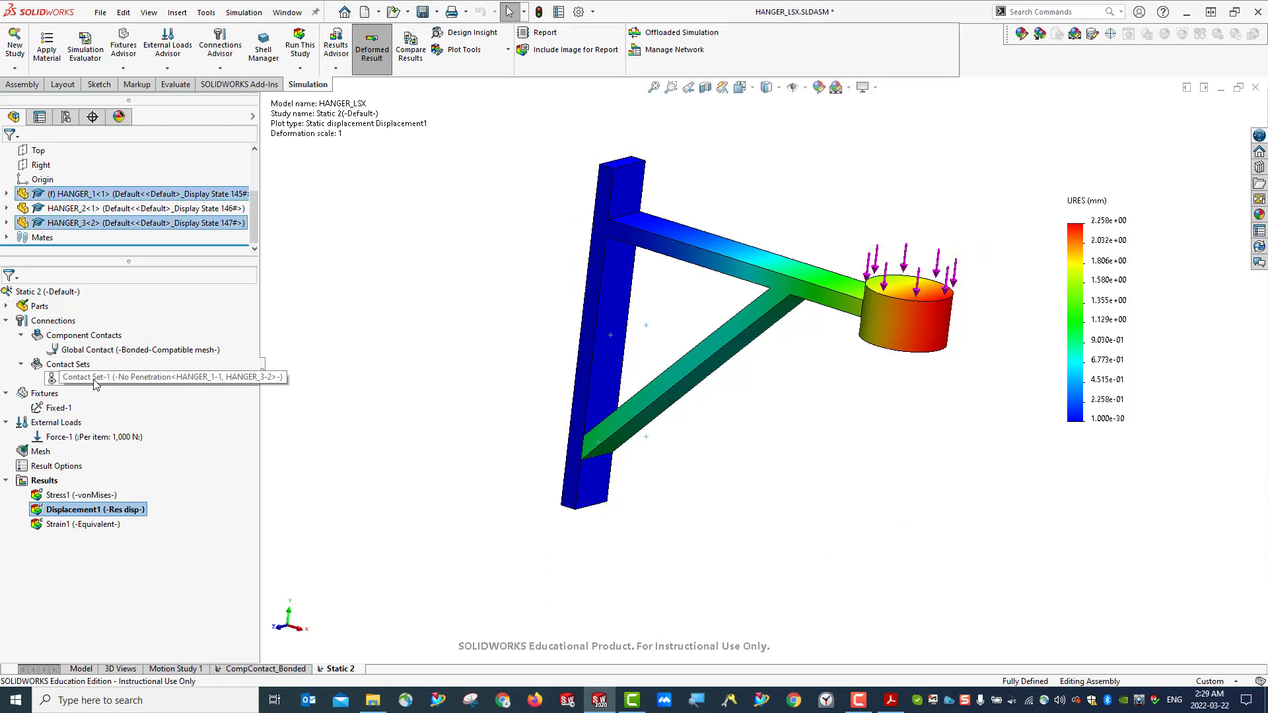
pyautogui.rightClick(95, 380)
pyautogui.click(138, 389)
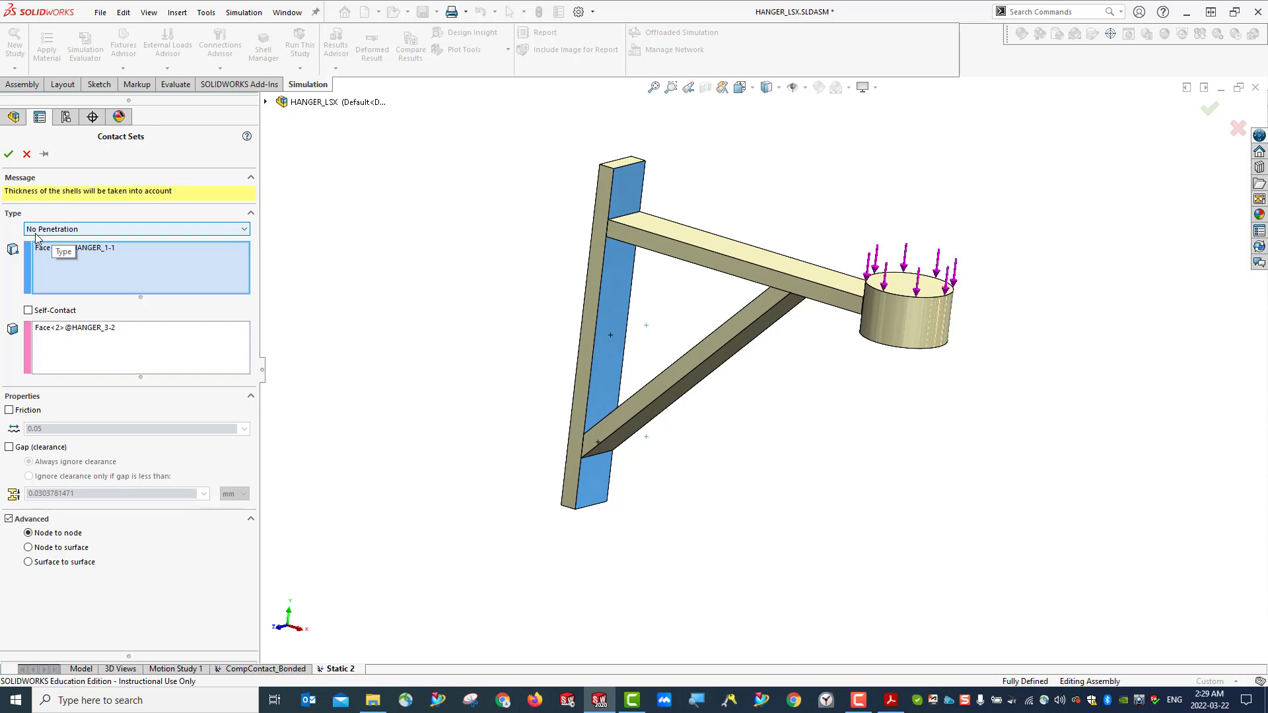
pyautogui.click(77, 231)
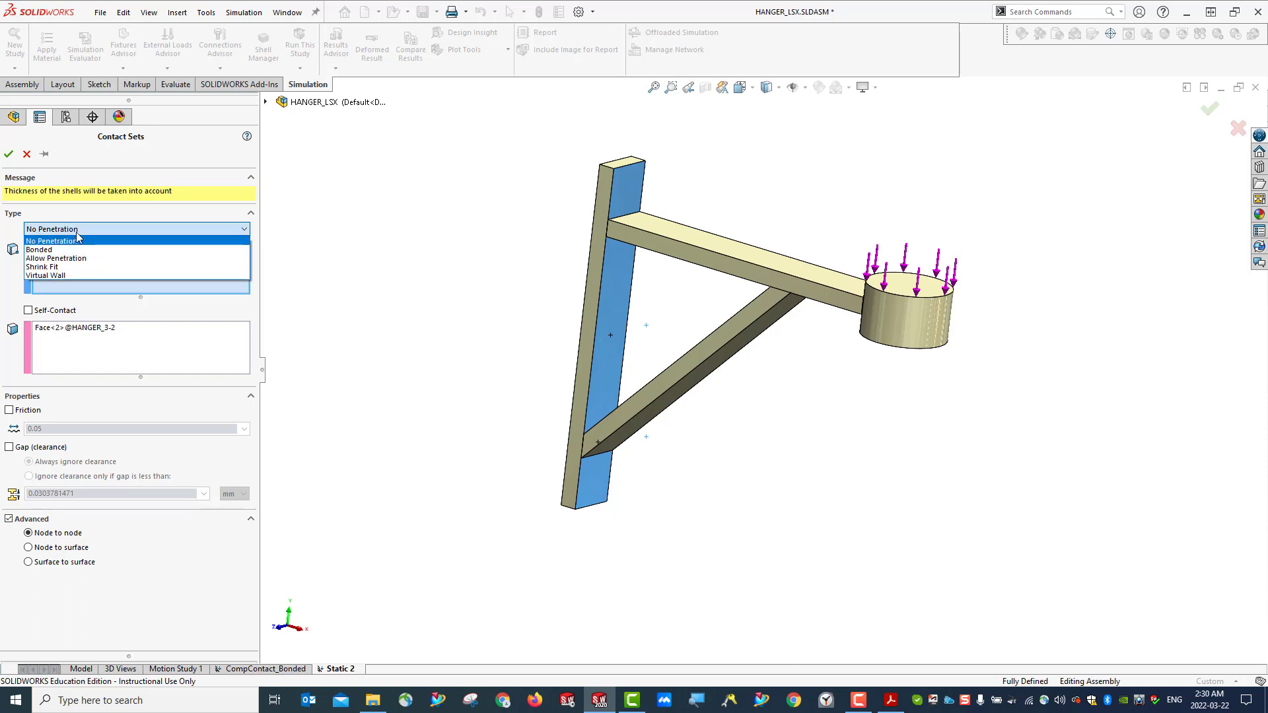
pyautogui.click(63, 258)
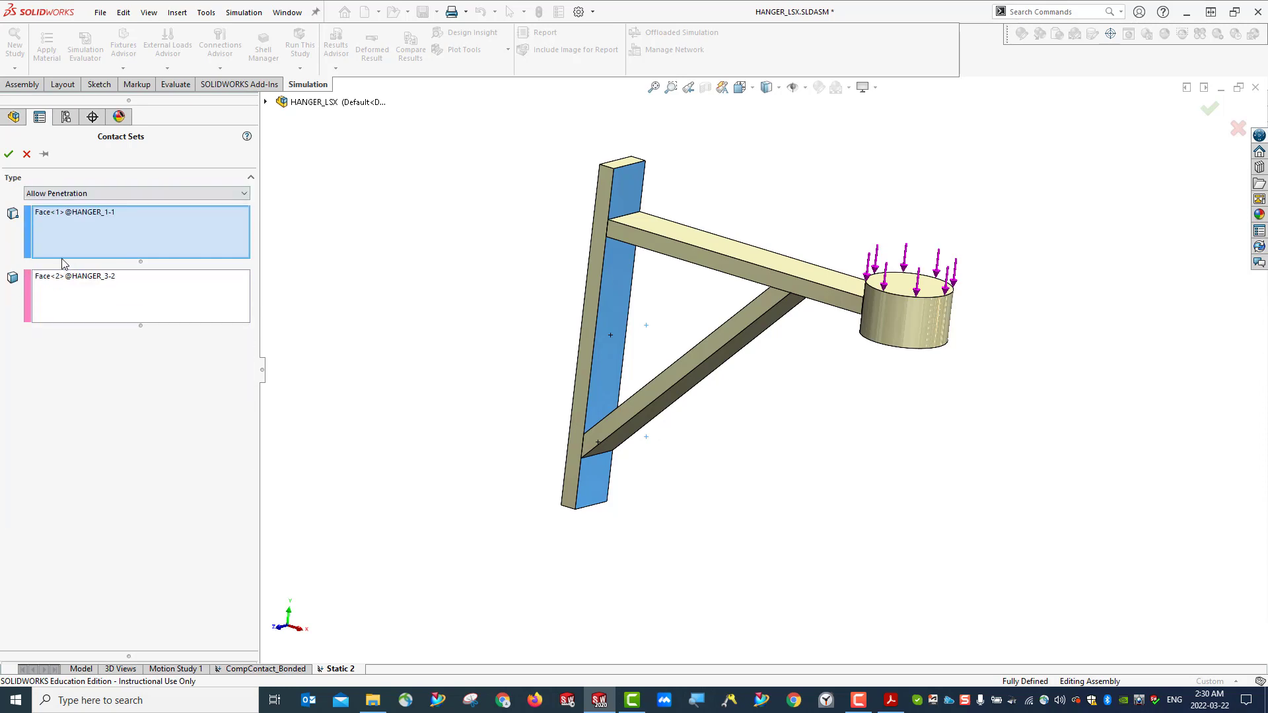
pyautogui.click(8, 156)
pyautogui.click(716, 378)
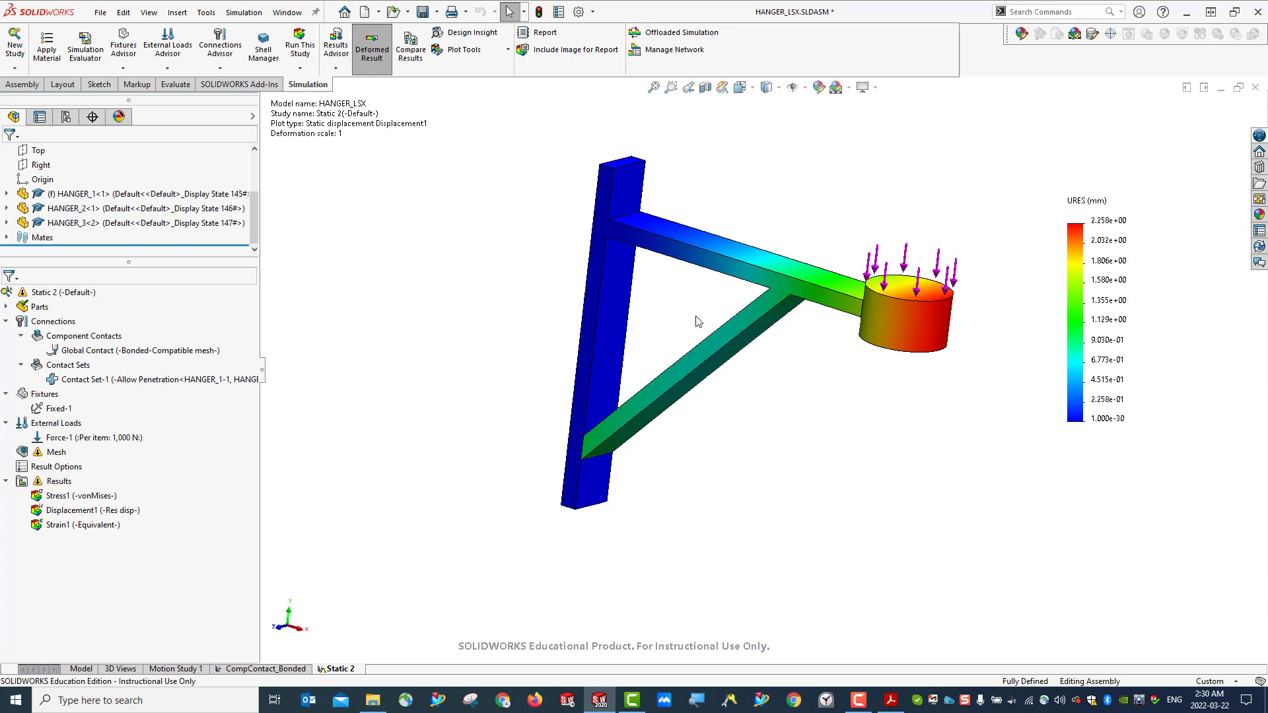
# Calculate a contact visualization plot for the whole hanger assembly and examine all bonded and Allow Penetration contacts
pyautogui.rightClick(66, 339)
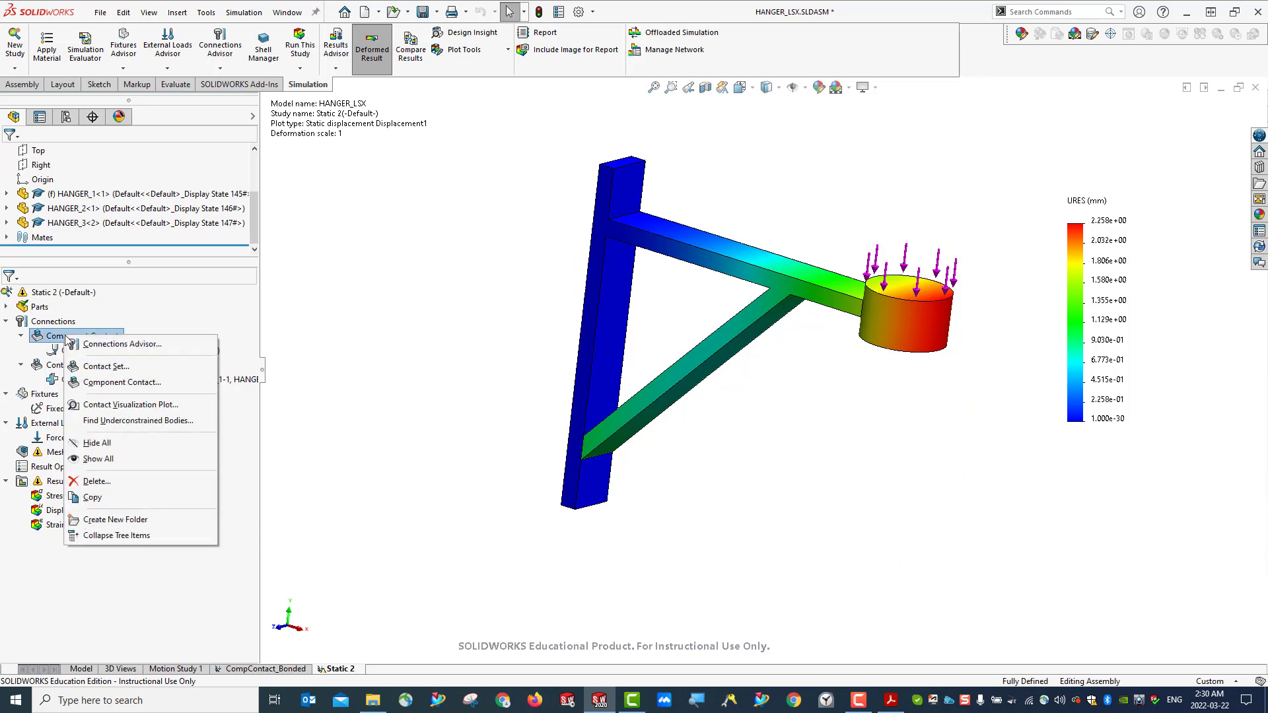
pyautogui.click(132, 405)
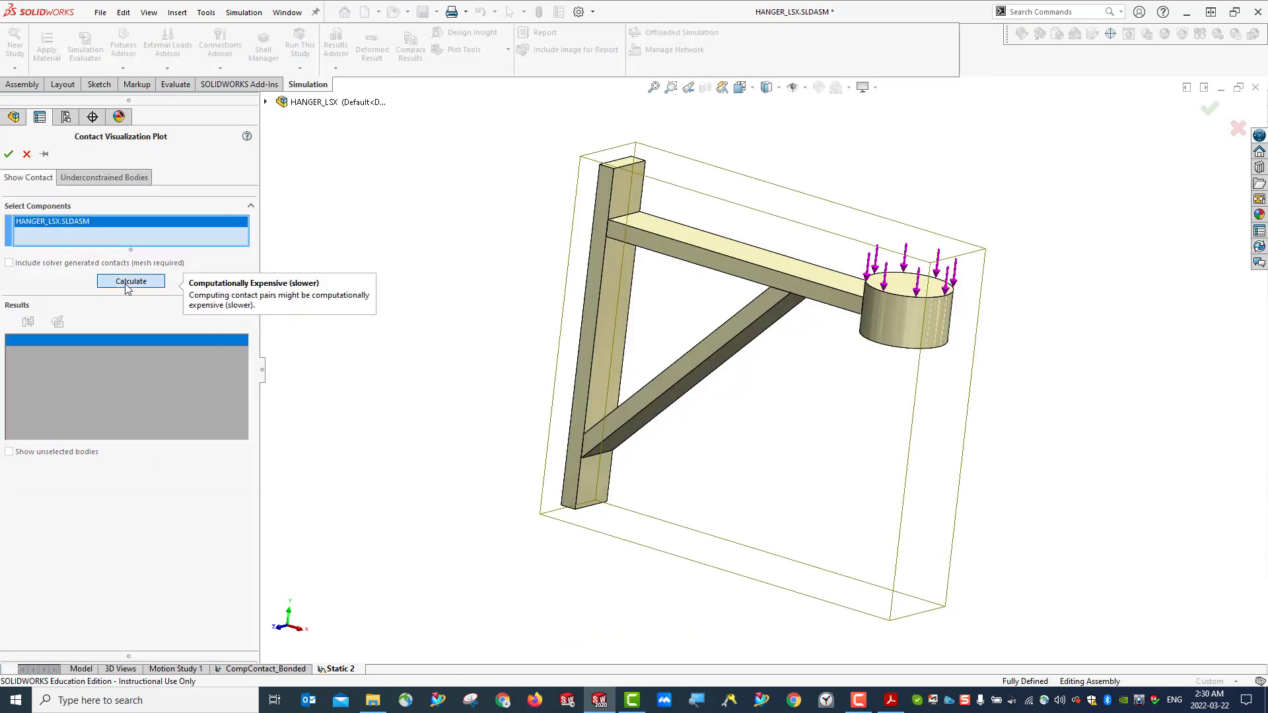
pyautogui.click(128, 284)
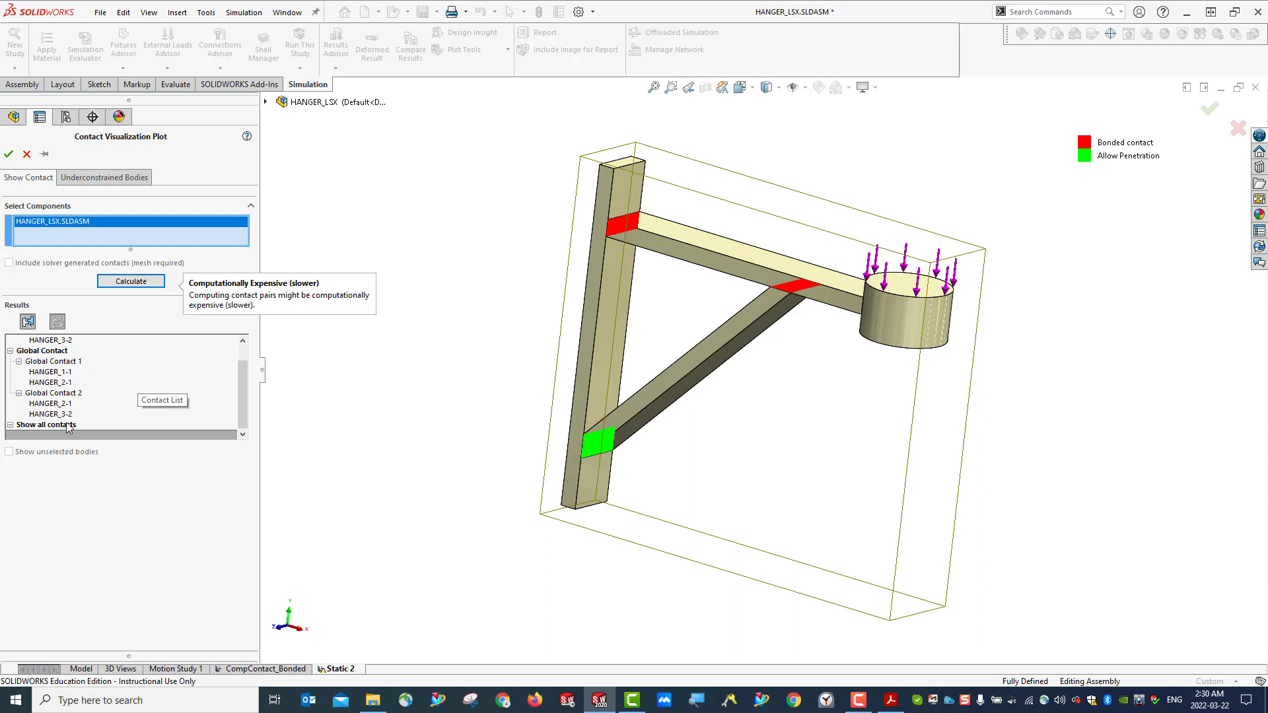
pyautogui.click(66, 426)
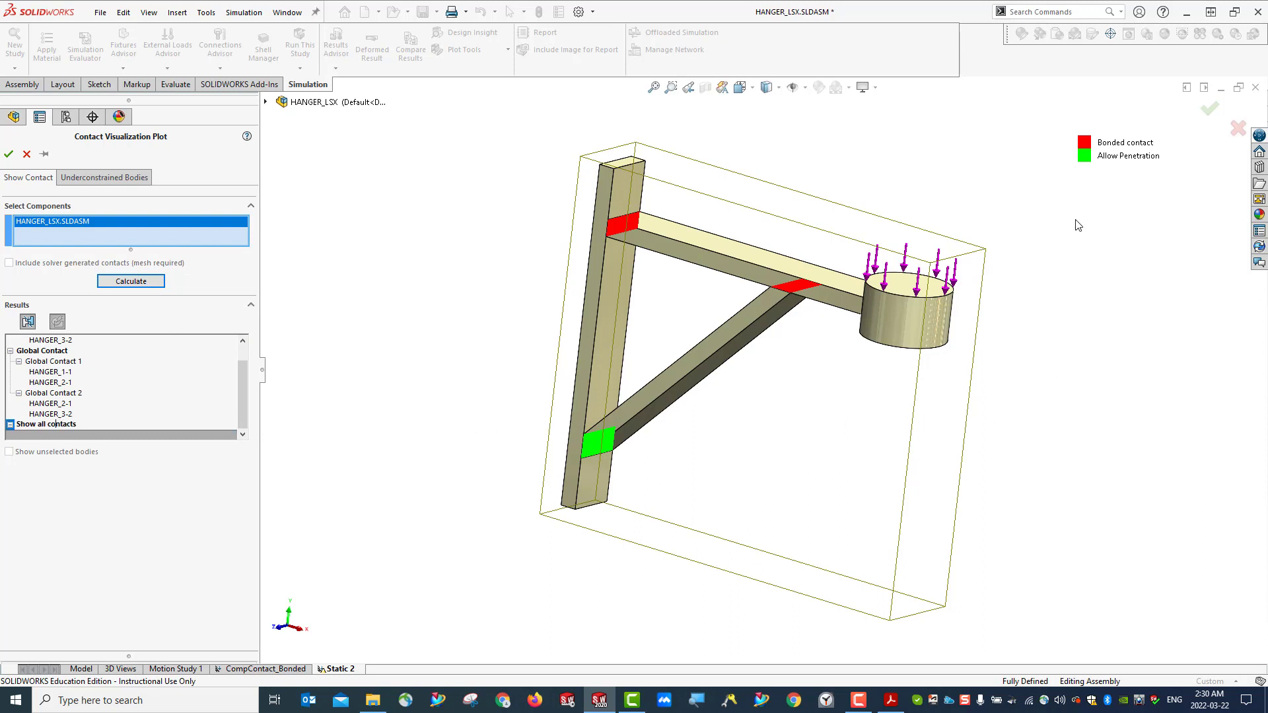
pyautogui.moveTo(827, 455); pyautogui.dragTo(801, 473, button='middle')
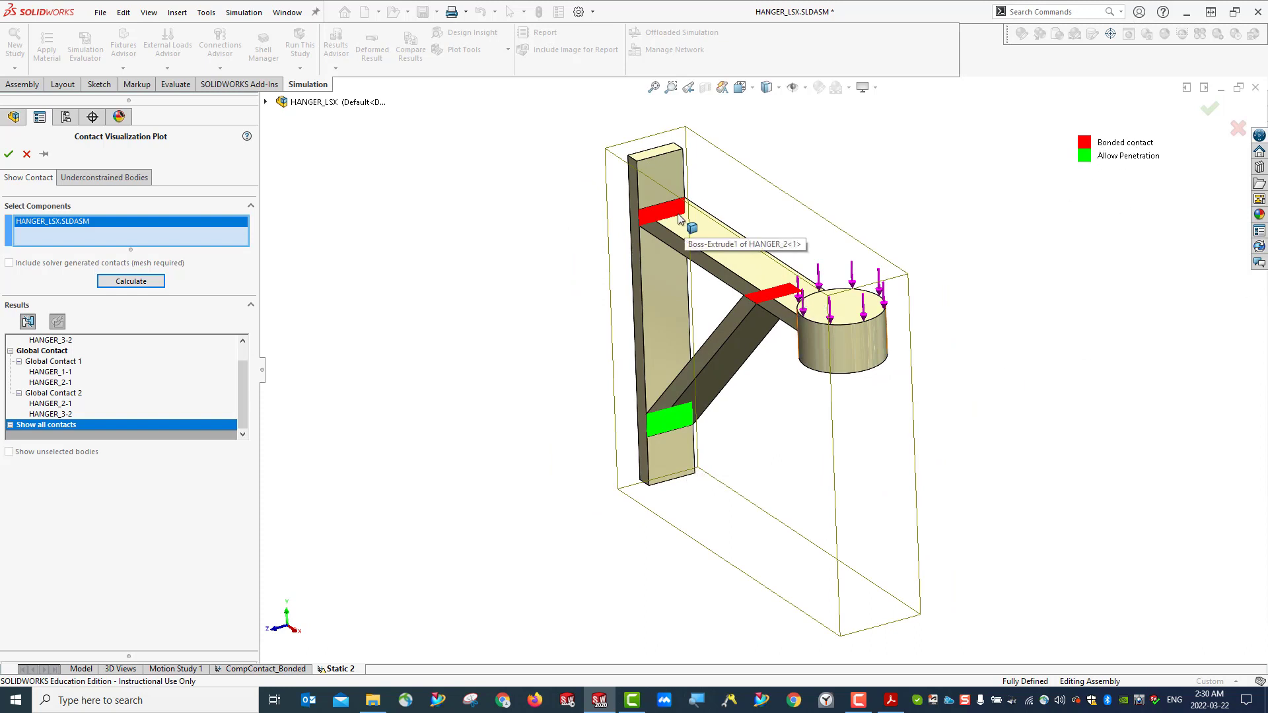
# Run the underconstrained bodies analysis on the assembly, and close the contact visualization plot
pyautogui.click(85, 181)
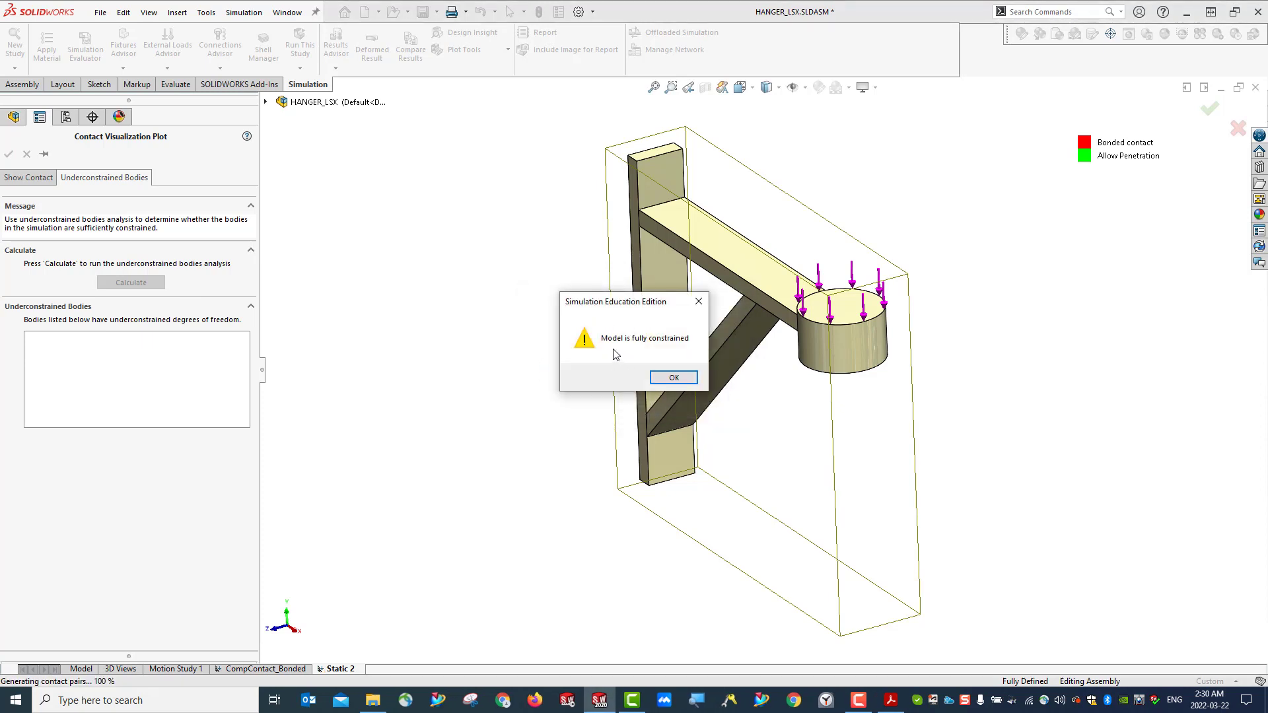
pyautogui.click(673, 378)
pyautogui.click(8, 154)
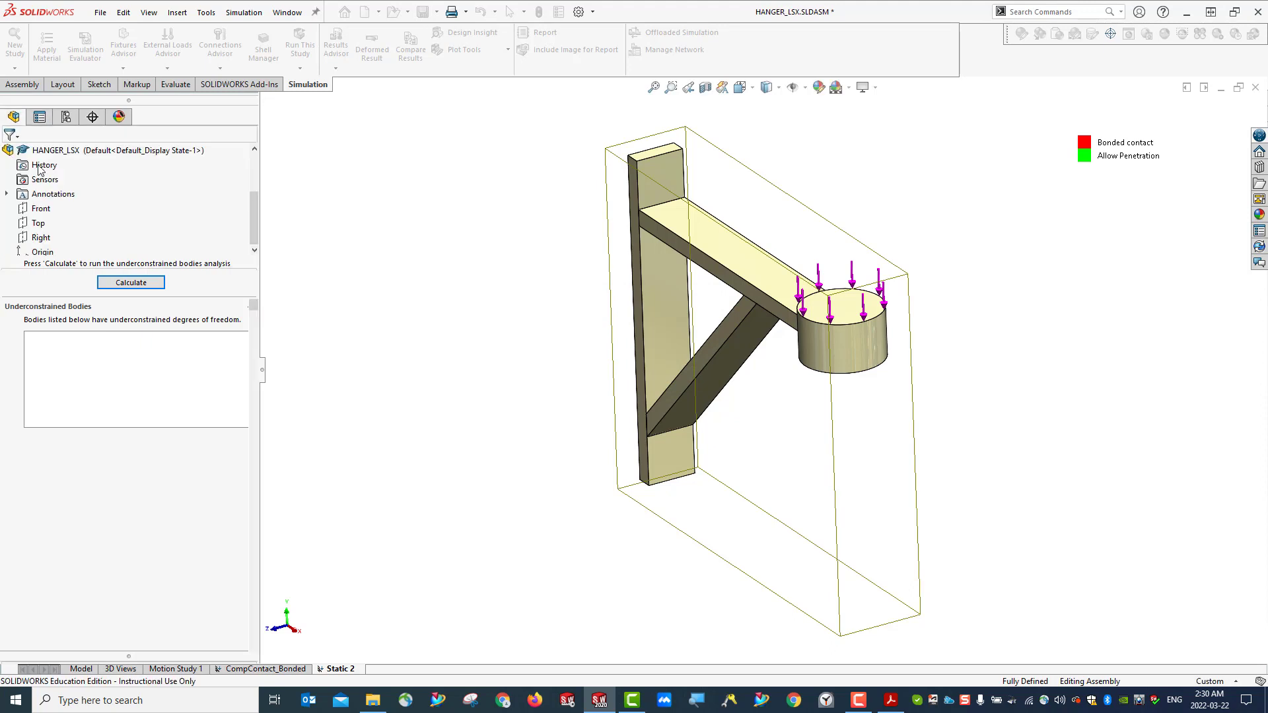
pyautogui.moveTo(528, 386); pyautogui.dragTo(574, 383, button='middle')
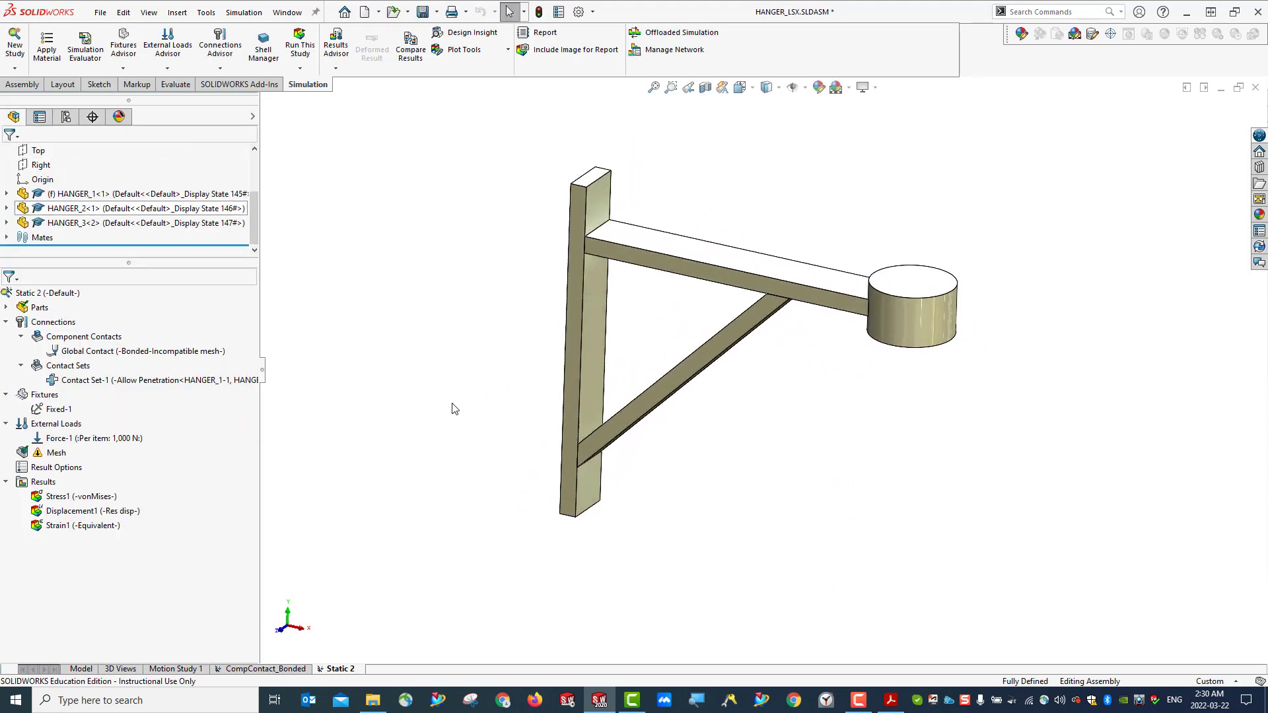
# Mesh and run the second static study again, and display its resultant displacement plot
pyautogui.rightClick(46, 458)
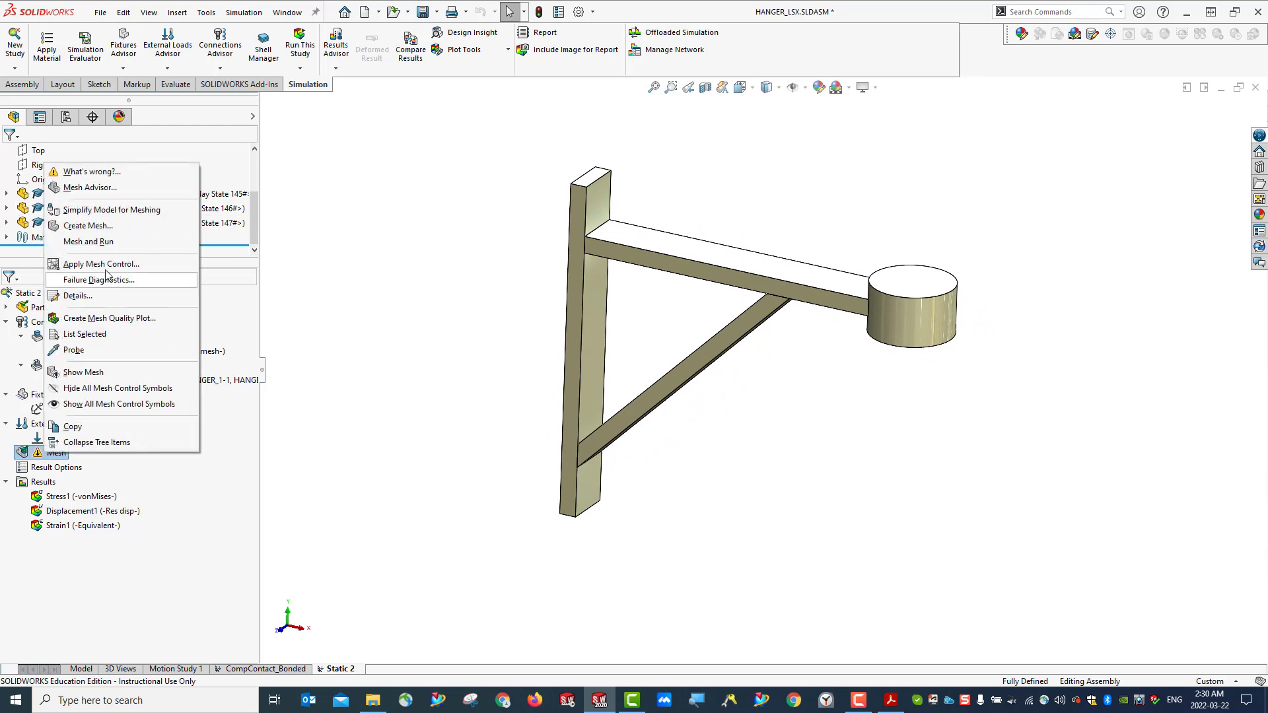
pyautogui.click(96, 243)
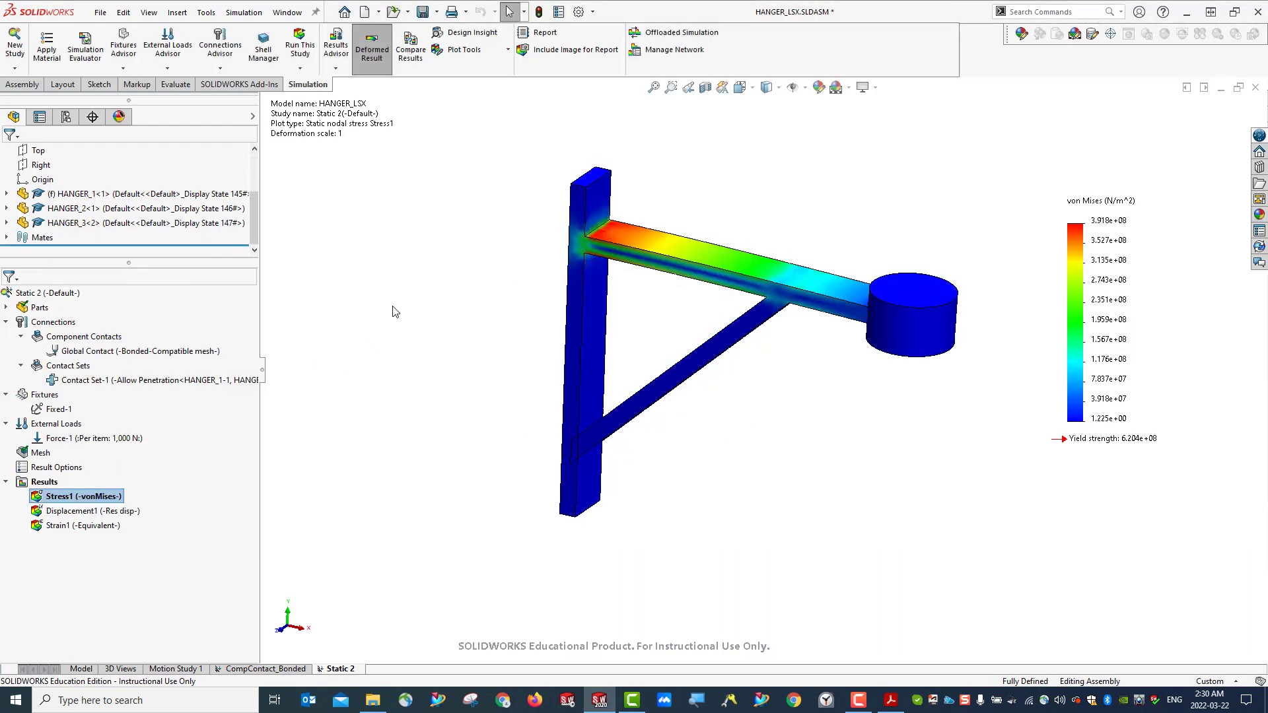
pyautogui.click(370, 64)
pyautogui.moveTo(461, 453); pyautogui.dragTo(496, 383, button='middle')
pyautogui.doubleClick(109, 511)
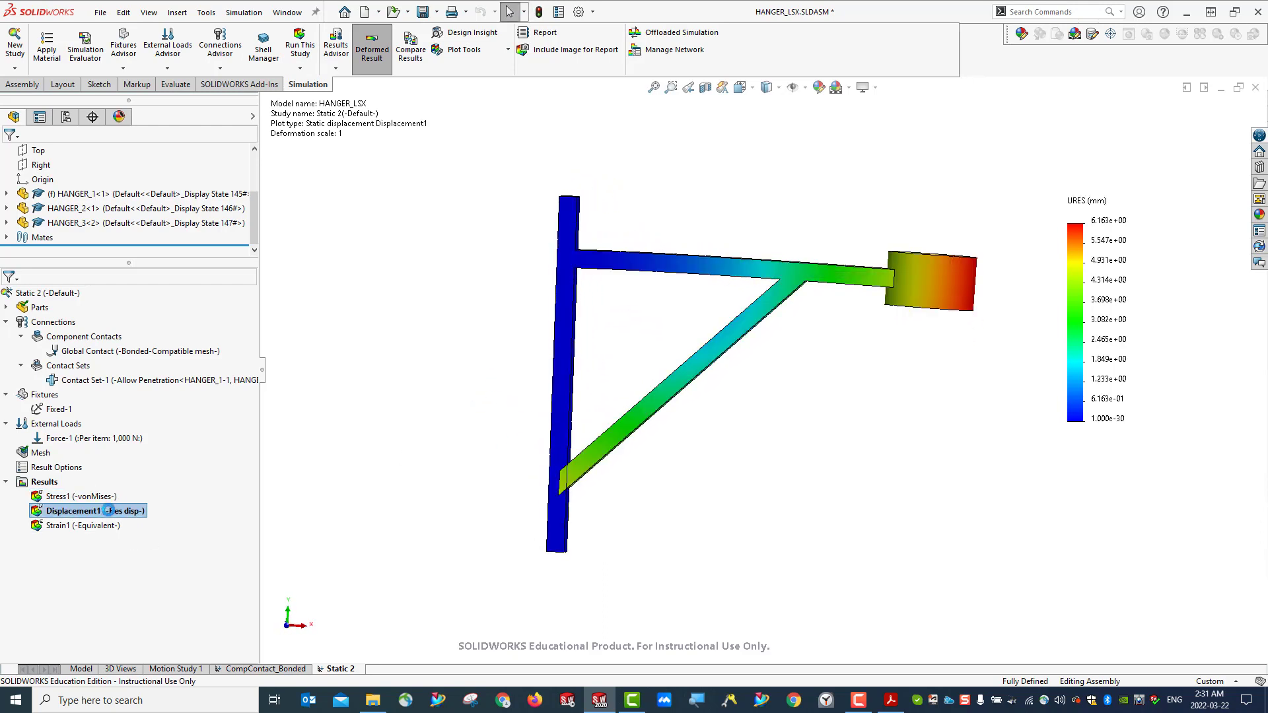
# Examine HANGER_3's lower end against HANGER_1 from several angles, animate the displacement plot, and close the animation
pyautogui.moveTo(619, 566); pyautogui.dragTo(719, 417, button='middle')
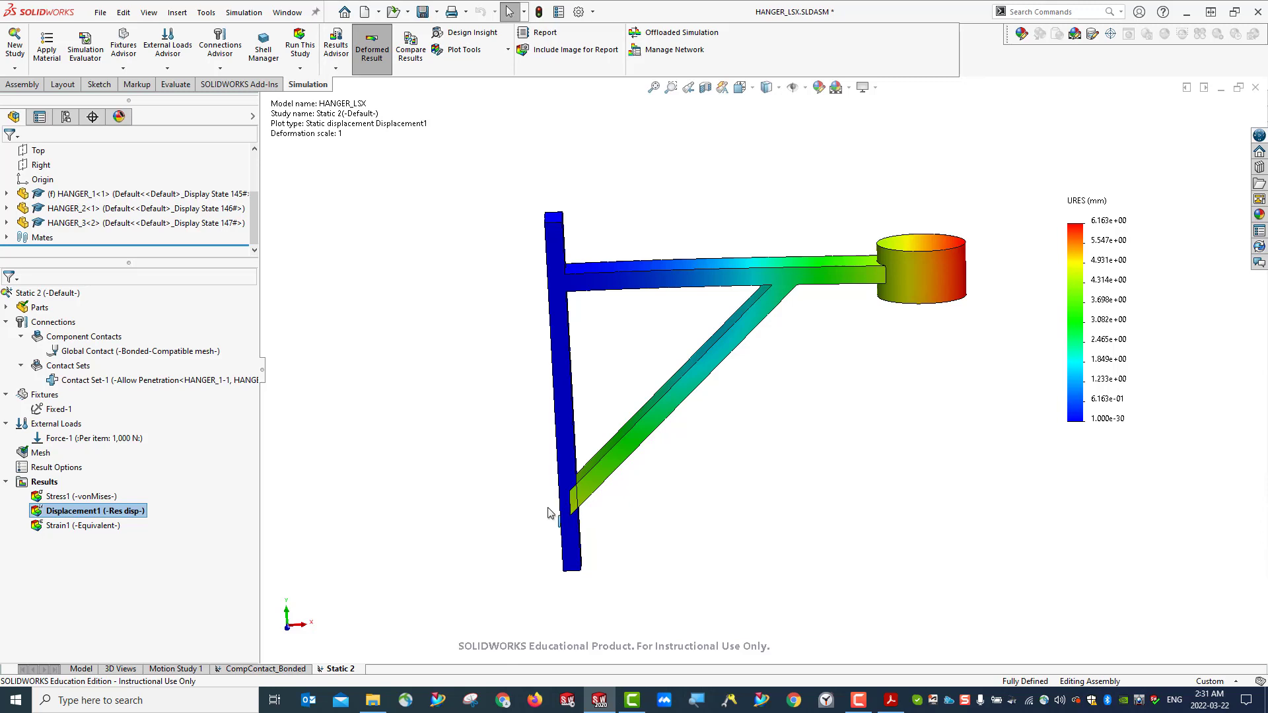
pyautogui.moveTo(646, 514)
pyautogui.mouseDown(button='middle')
pyautogui.moveTo(574, 501)
pyautogui.moveTo(595, 515)
pyautogui.moveTo(671, 518)
pyautogui.moveTo(646, 533)
pyautogui.moveTo(656, 486)
pyautogui.moveTo(641, 518)
pyautogui.moveTo(601, 516)
pyautogui.moveTo(625, 515)
pyautogui.mouseUp(button='middle')
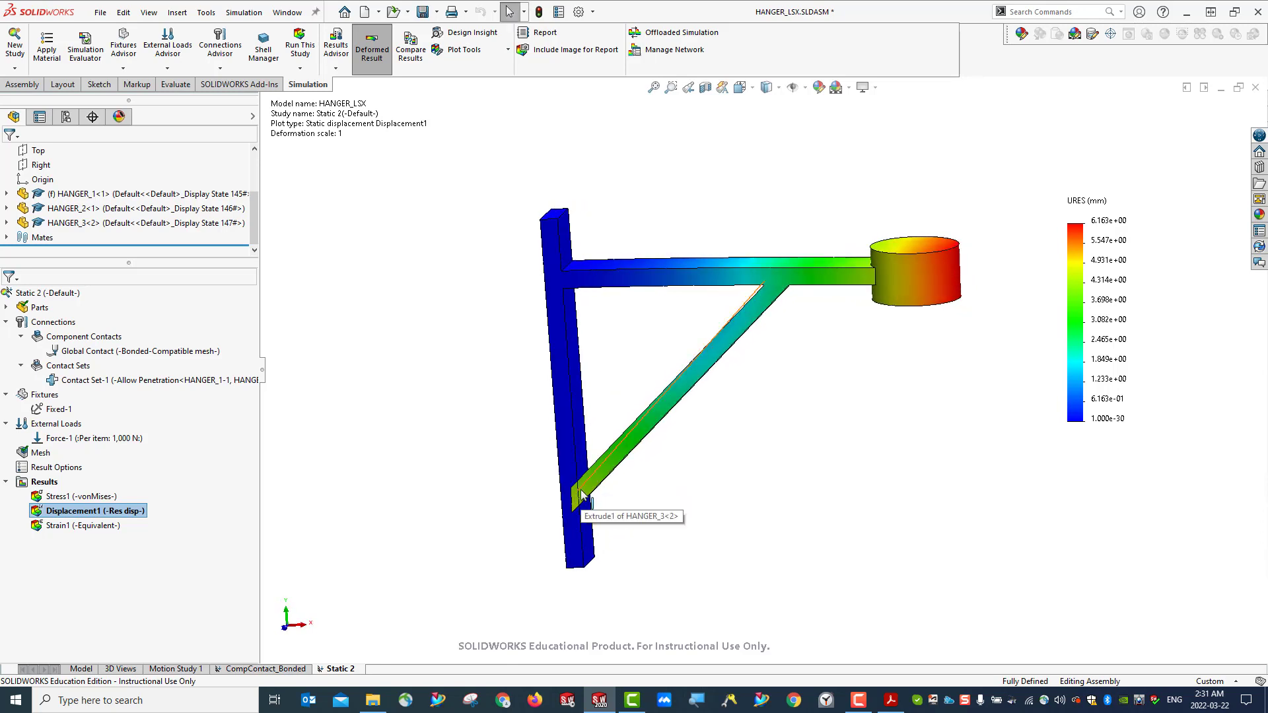
pyautogui.moveTo(634, 530)
pyautogui.mouseDown(button='middle')
pyautogui.moveTo(662, 502)
pyautogui.moveTo(673, 531)
pyautogui.moveTo(656, 509)
pyautogui.moveTo(644, 518)
pyautogui.mouseUp(button='middle')
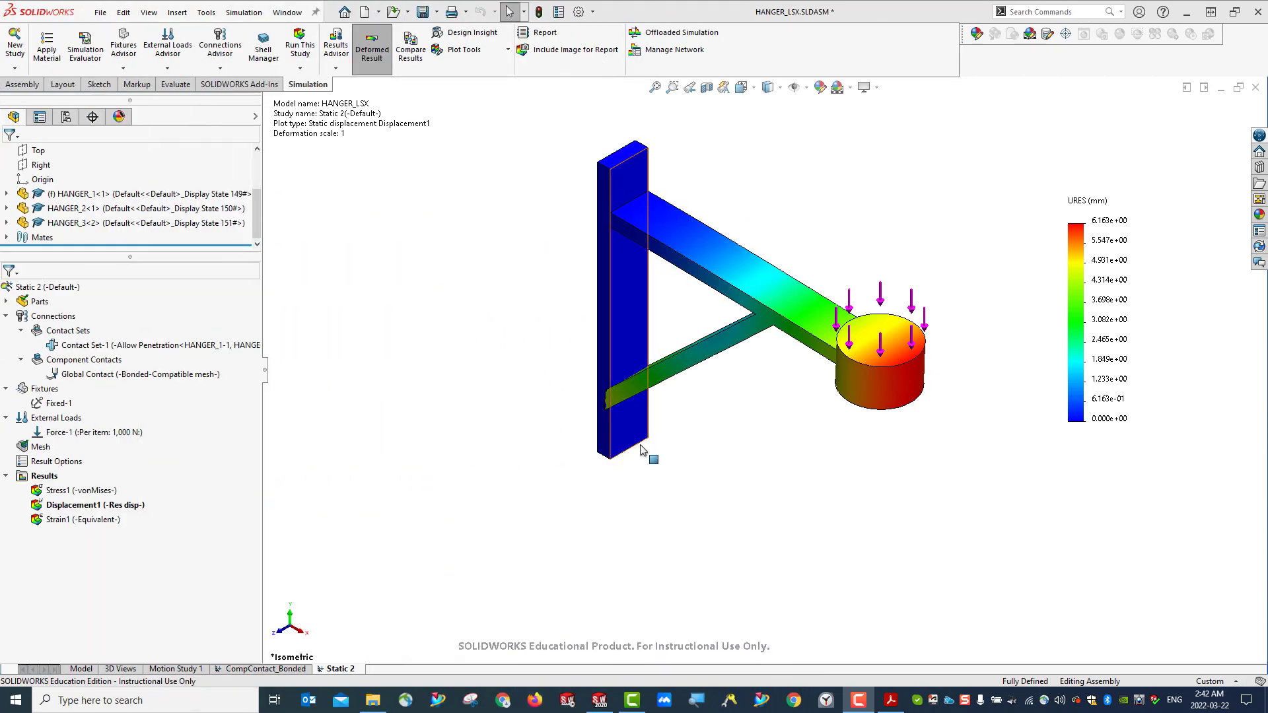
pyautogui.moveTo(653, 450); pyautogui.dragTo(655, 446, button='middle')
pyautogui.rightClick(96, 506)
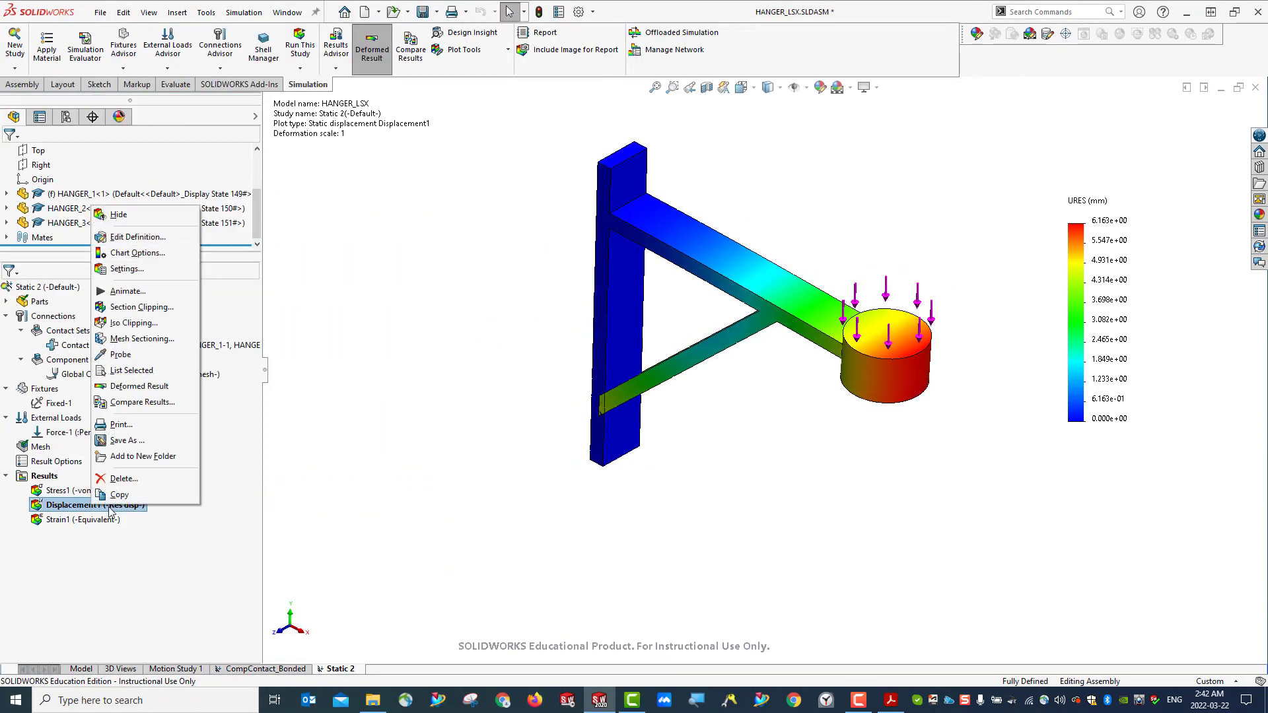
pyautogui.click(125, 292)
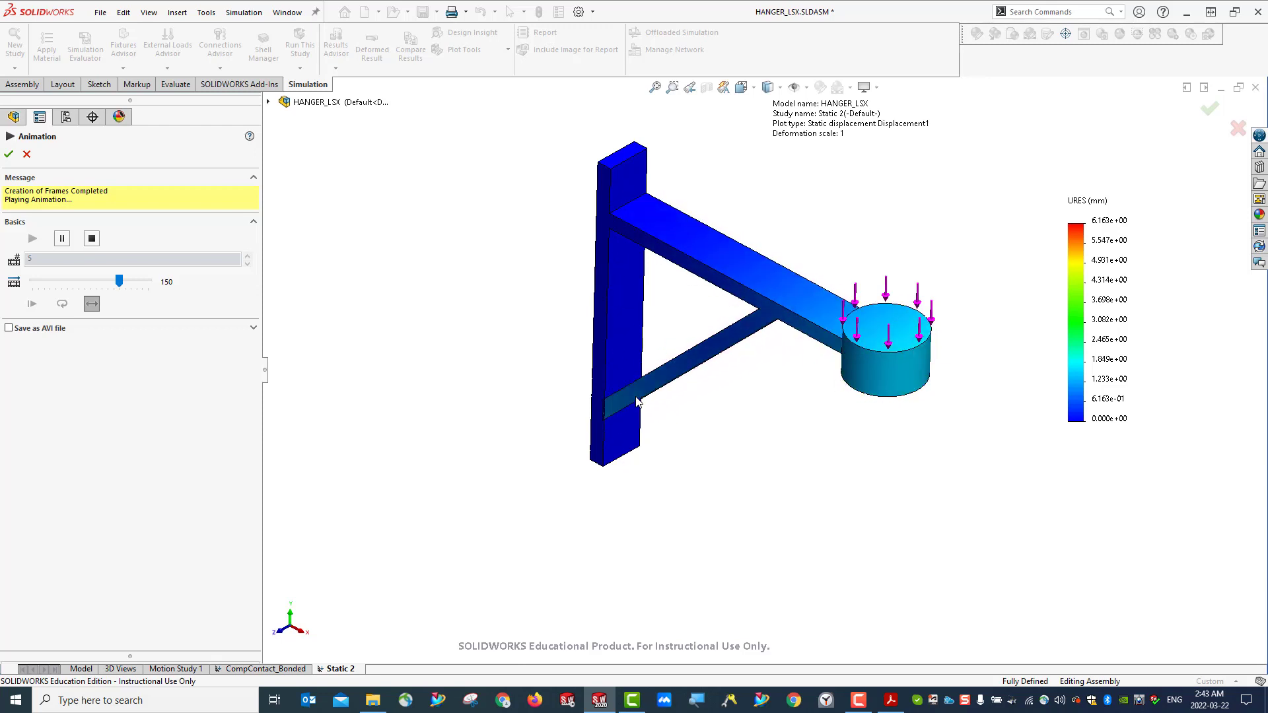
pyautogui.click(27, 154)
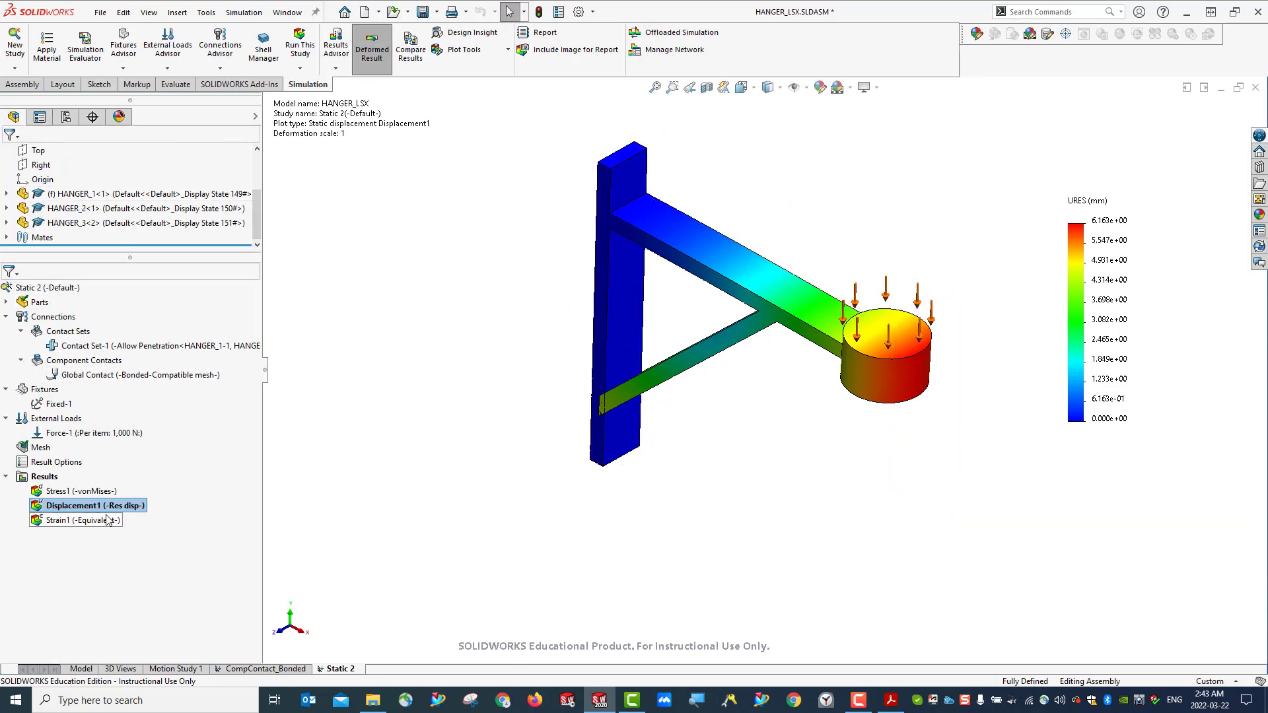
# Set the displacement plot's boundary option to Mesh, keeping the true-scale deformed shape
pyautogui.rightClick(85, 508)
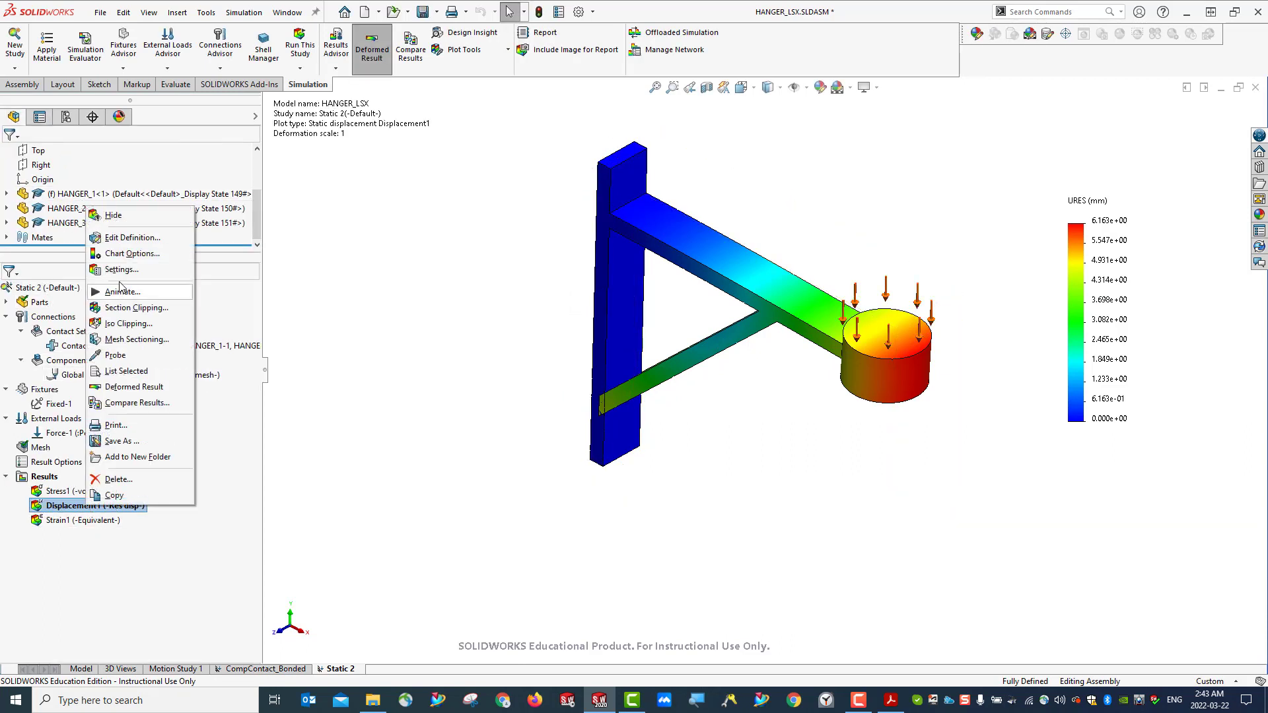
pyautogui.click(132, 238)
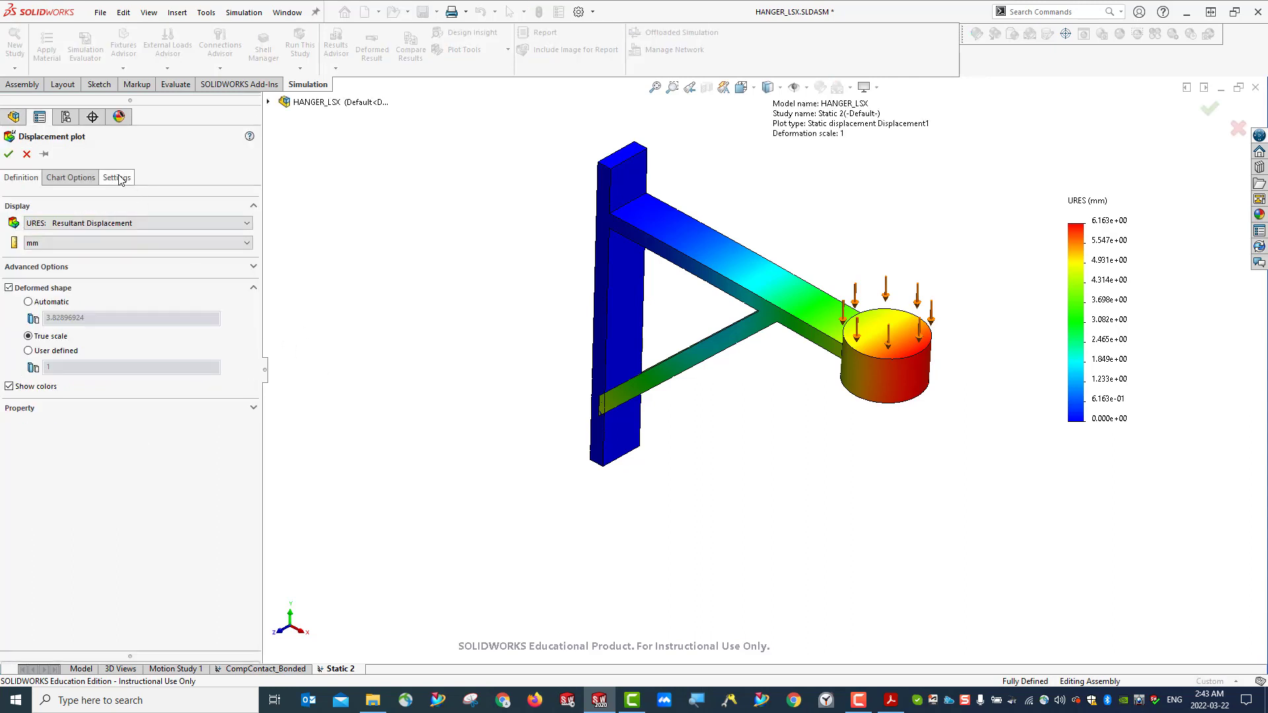
pyautogui.click(117, 177)
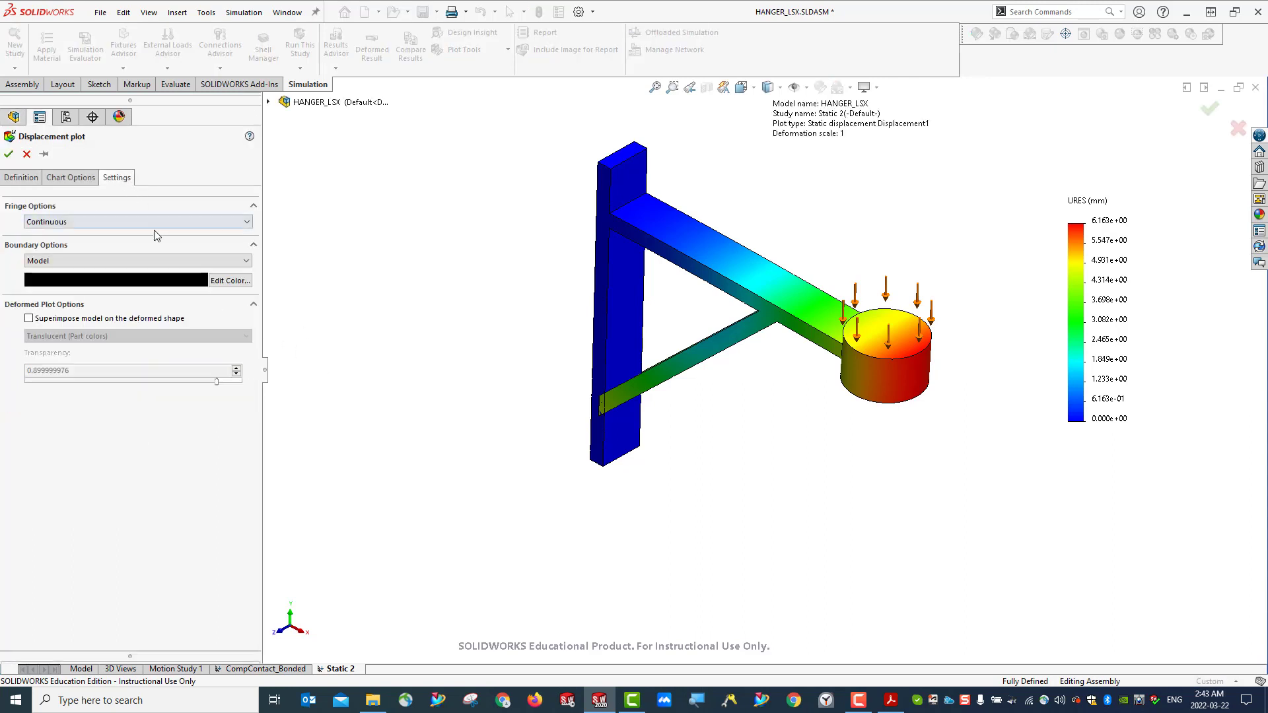
pyautogui.click(72, 261)
pyautogui.click(66, 283)
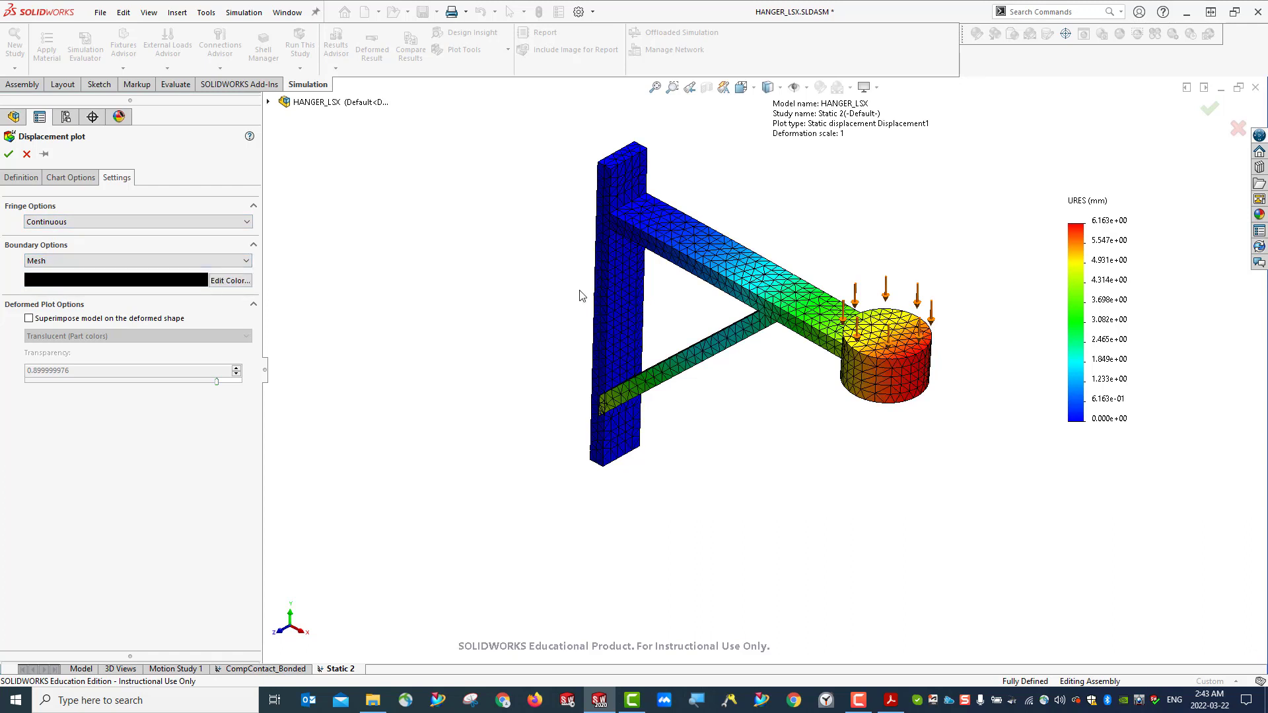
pyautogui.click(20, 178)
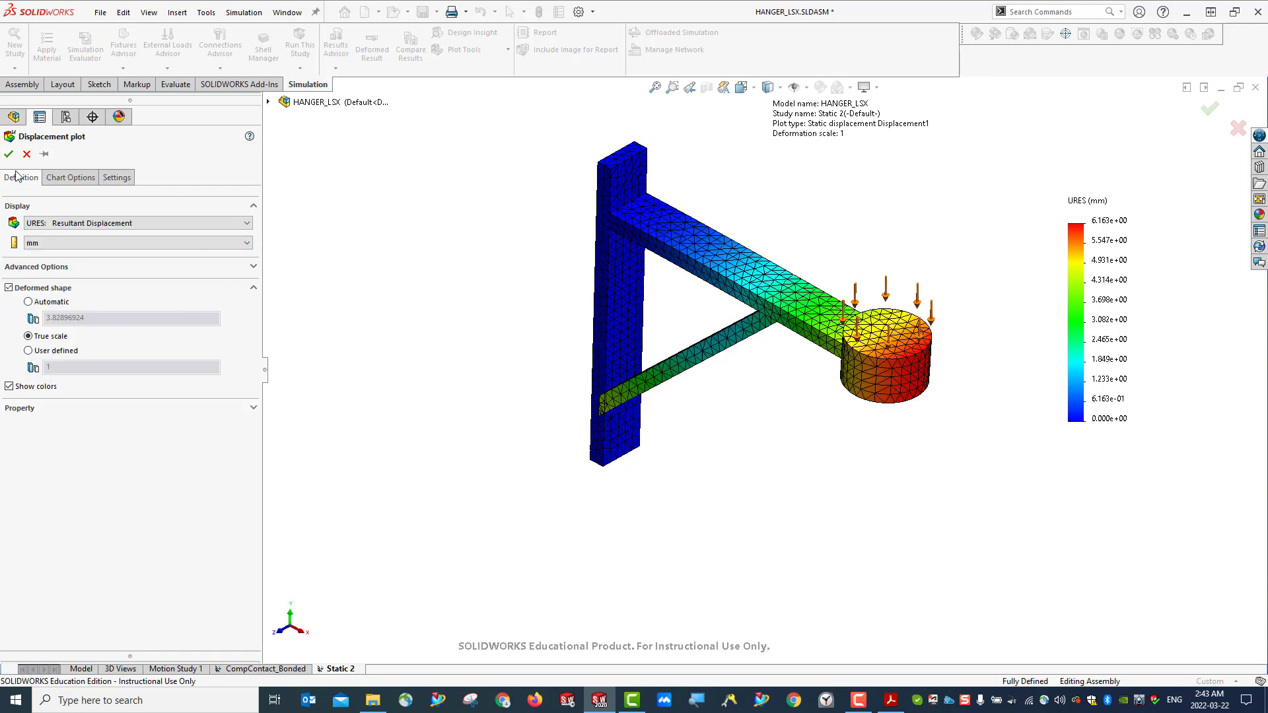
pyautogui.click(8, 154)
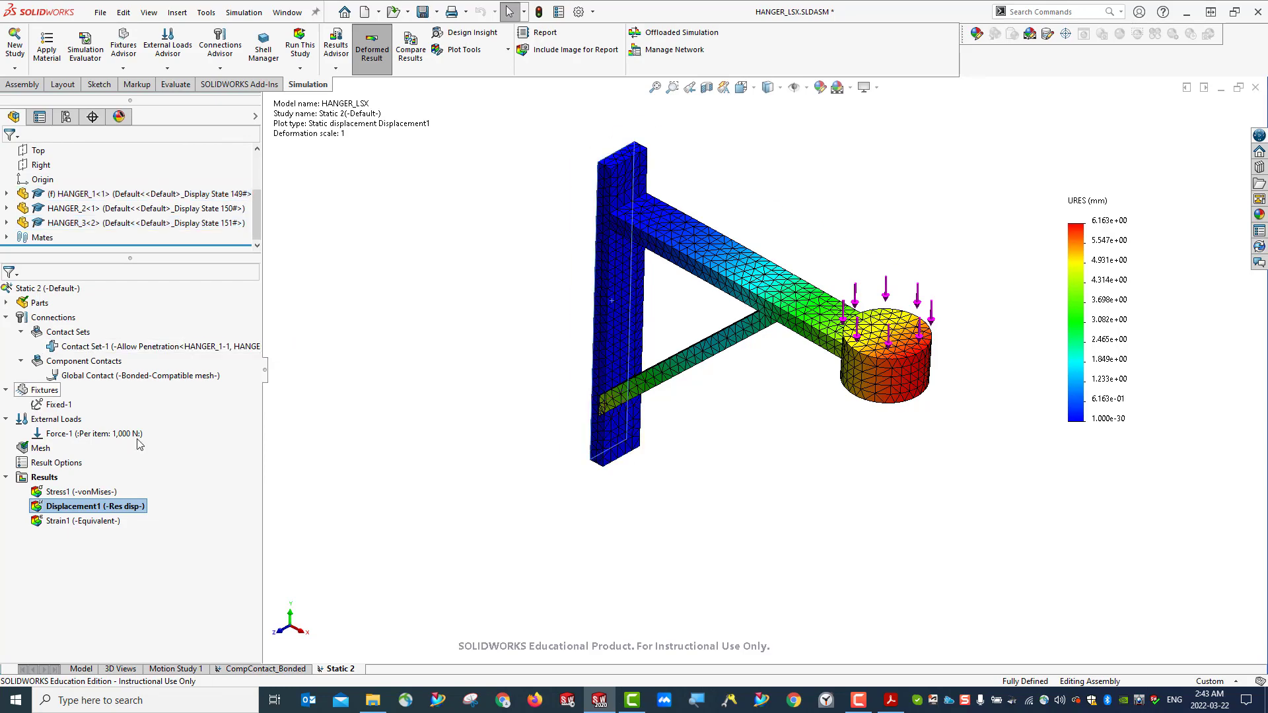
# Inspect the meshed displacement plot from the front, and save the assembly with the plot in isometric view
pyautogui.moveTo(694, 523); pyautogui.dragTo(741, 507, button='middle')
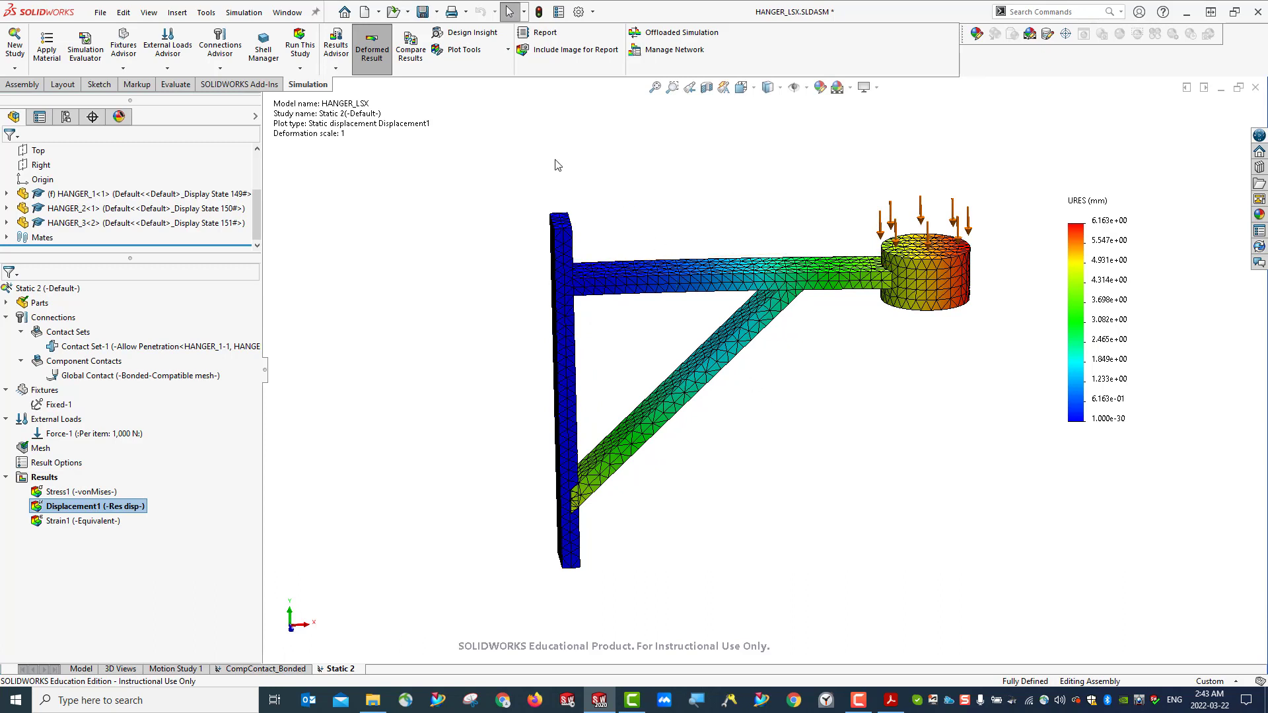
pyautogui.hotkey('ctrl', '7')
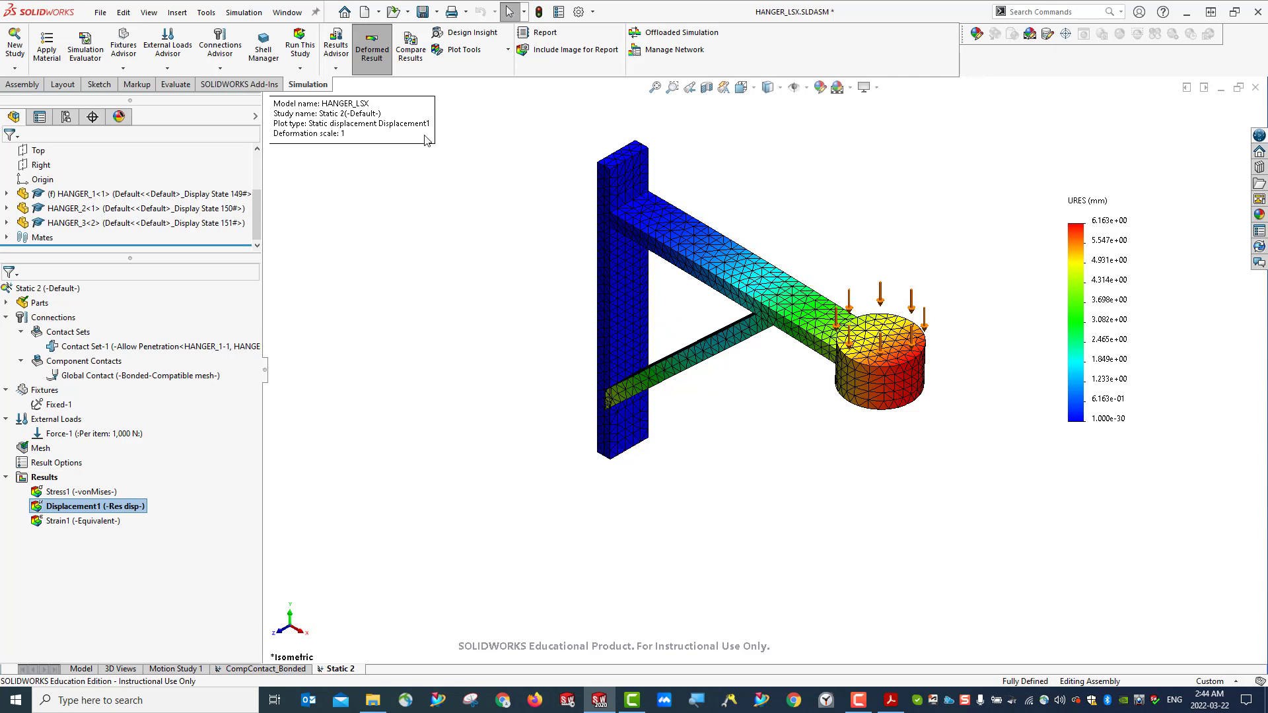
pyautogui.click(422, 12)
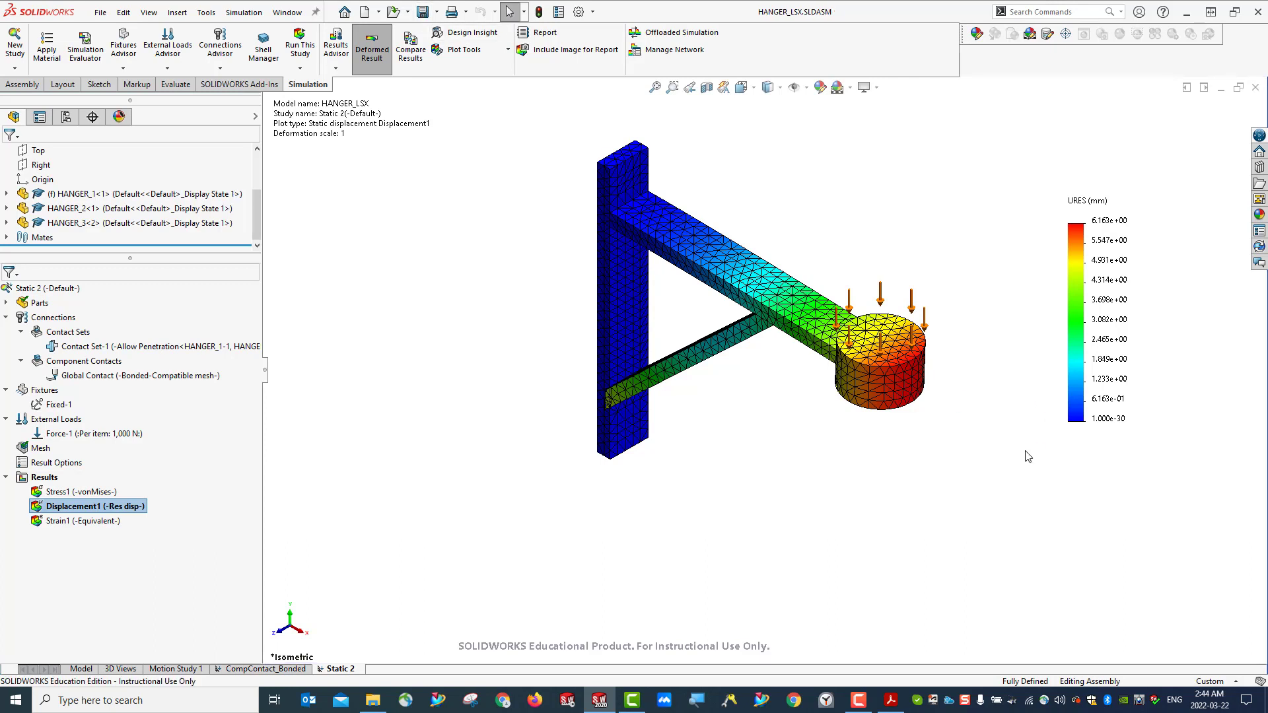